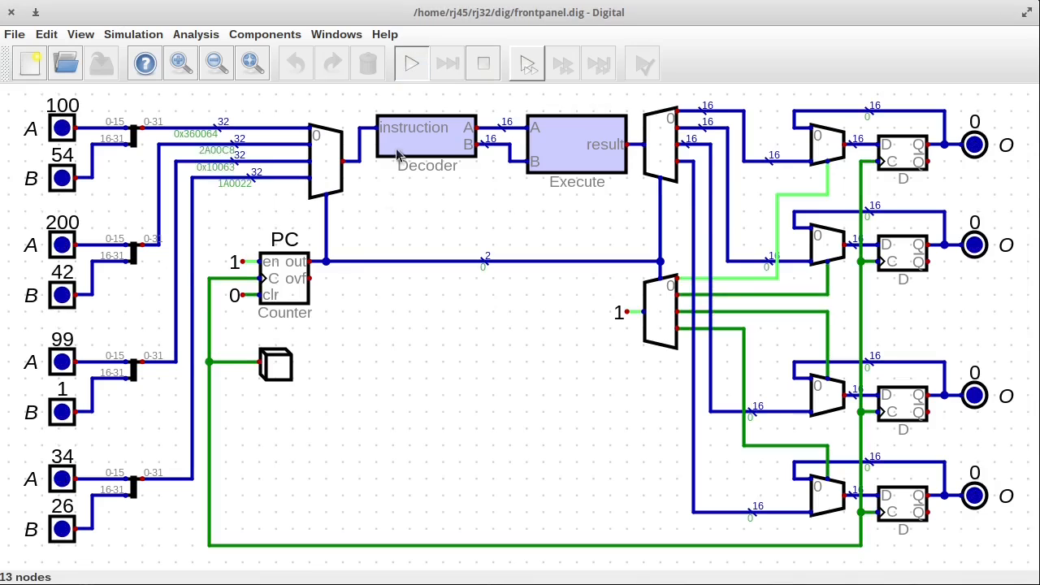
Pulse the clock button repeatedly to advance the PC counter through the four instructions and observe their stored results.
{"action": "left_click", "coordinate": [277, 370]}
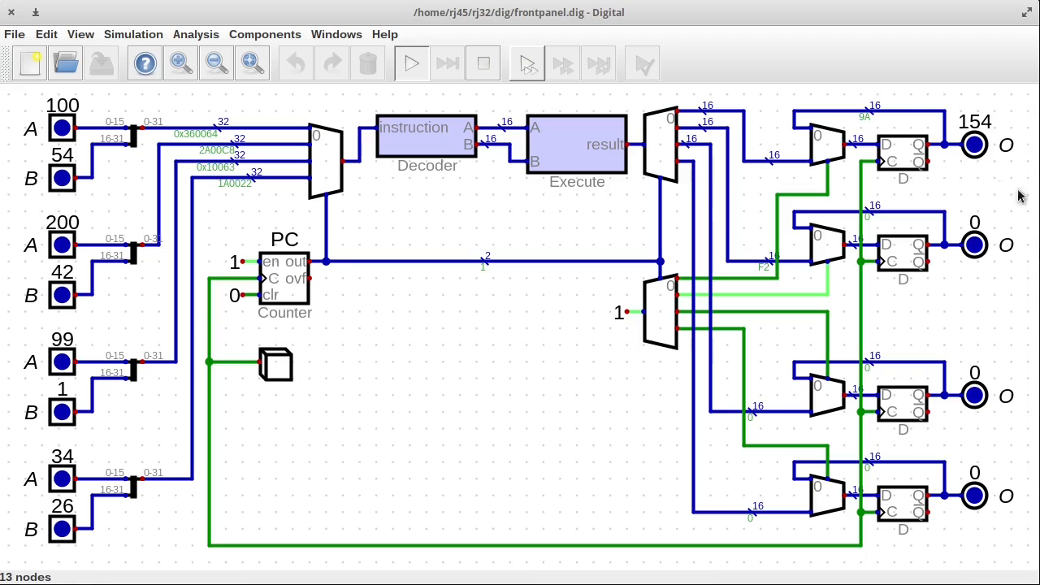
{"action": "left_click", "coordinate": [275, 369]}
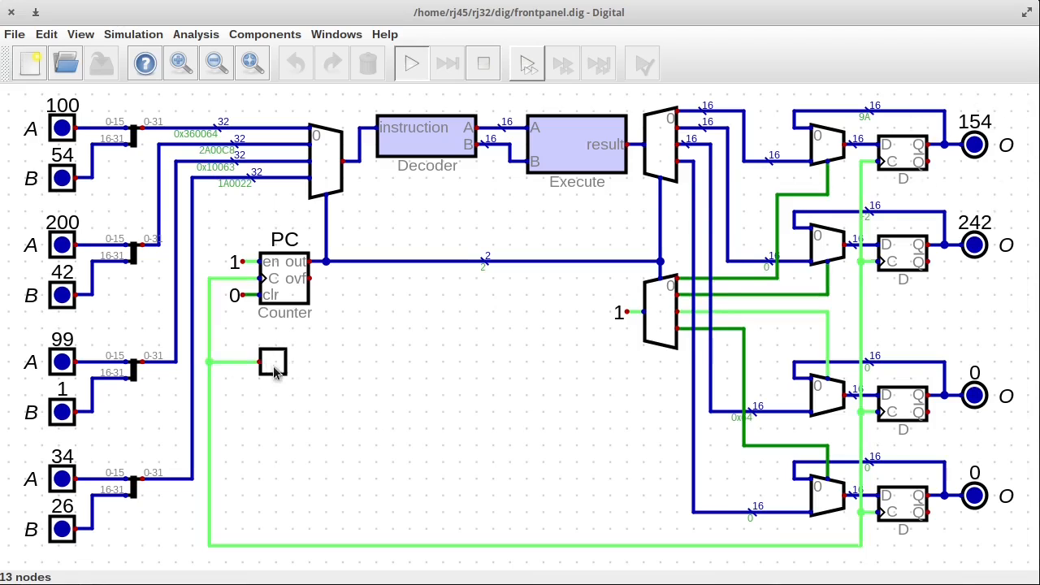
{"action": "left_click", "coordinate": [275, 370]}
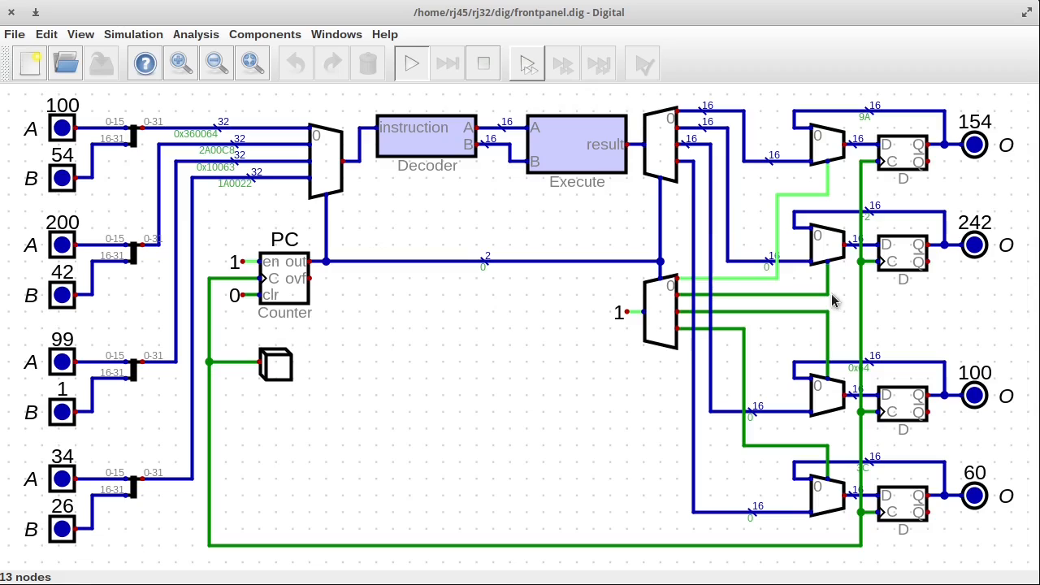
{"action": "left_click", "coordinate": [282, 370]}
{"action": "left_click", "coordinate": [282, 370]}
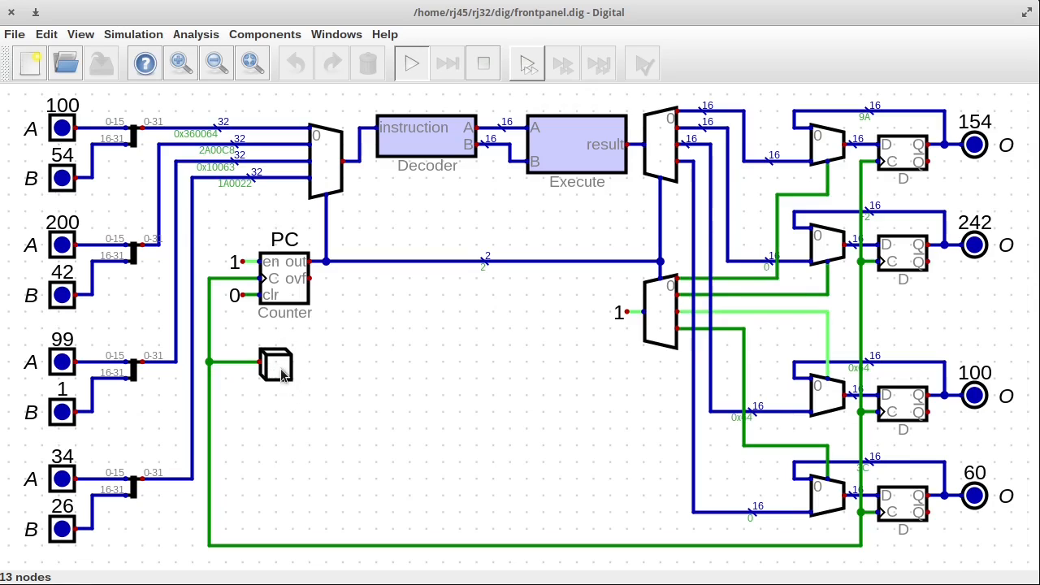
{"action": "left_click", "coordinate": [282, 370]}
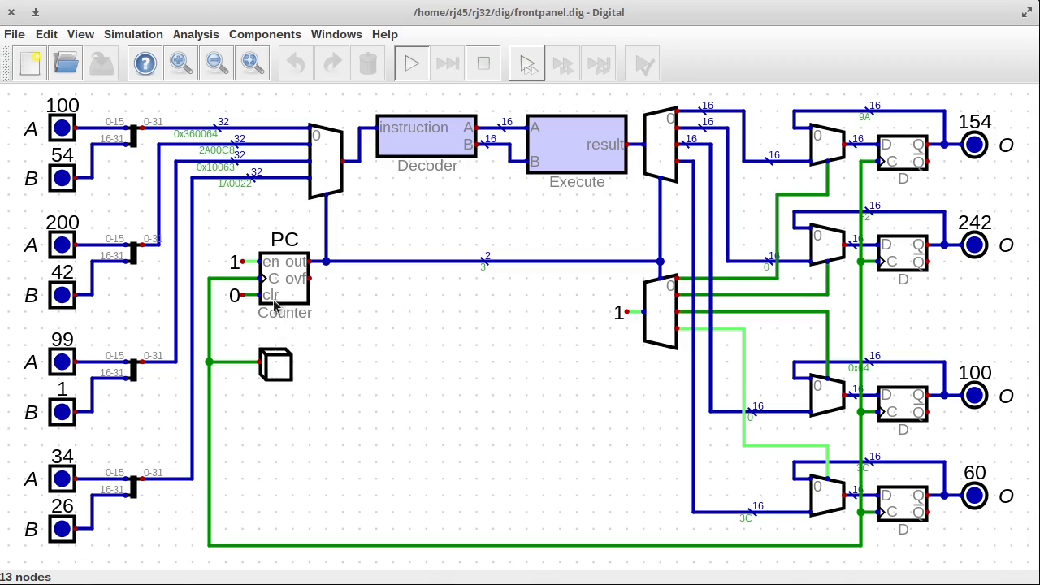
Add a Register component to the empty area below the Decoder and Execute blocks.
{"action": "left_click", "coordinate": [254, 37]}
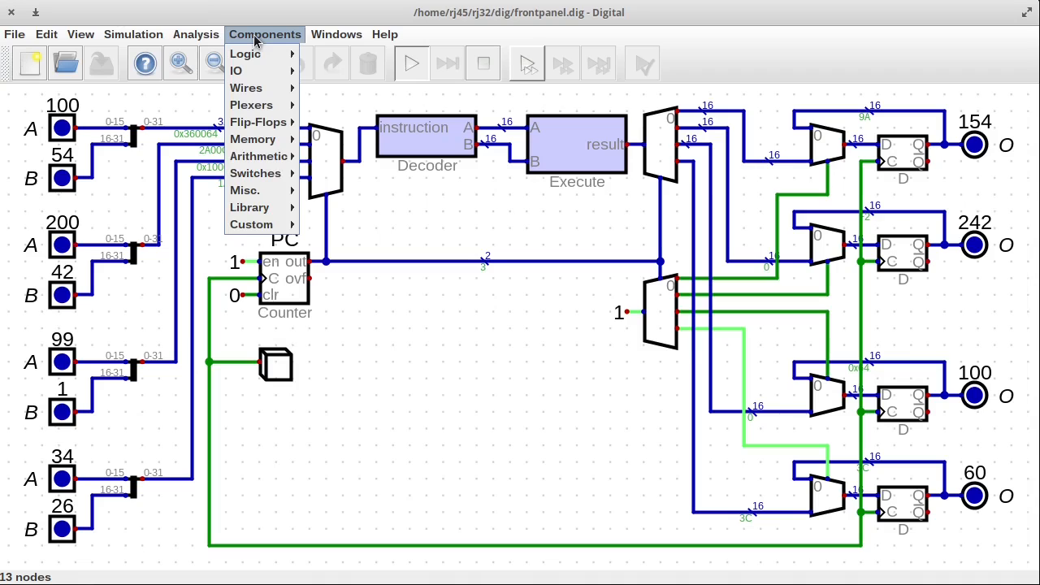
{"action": "mouse_move", "coordinate": [266, 142]}
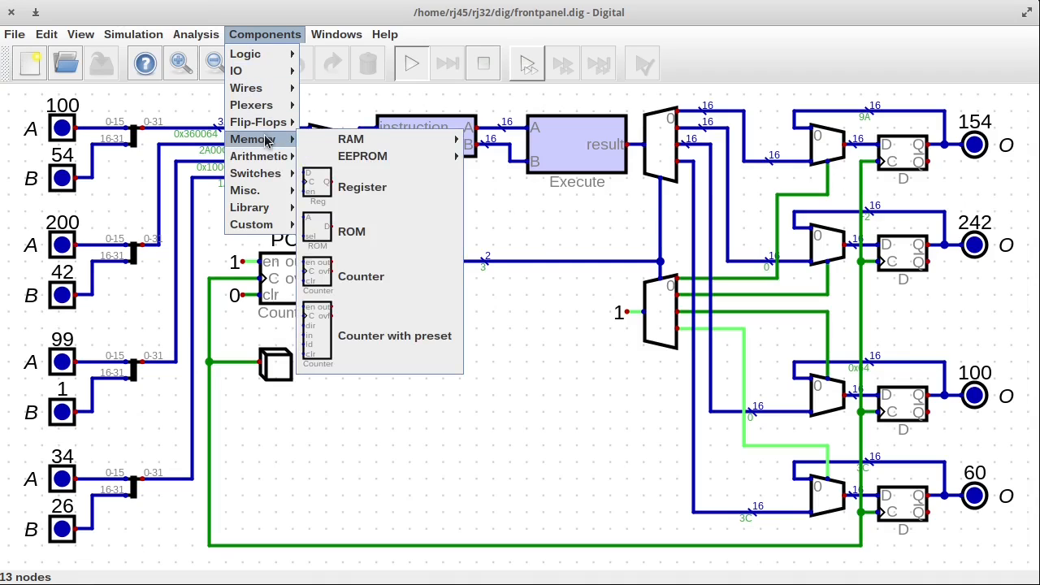
{"action": "left_click", "coordinate": [344, 193]}
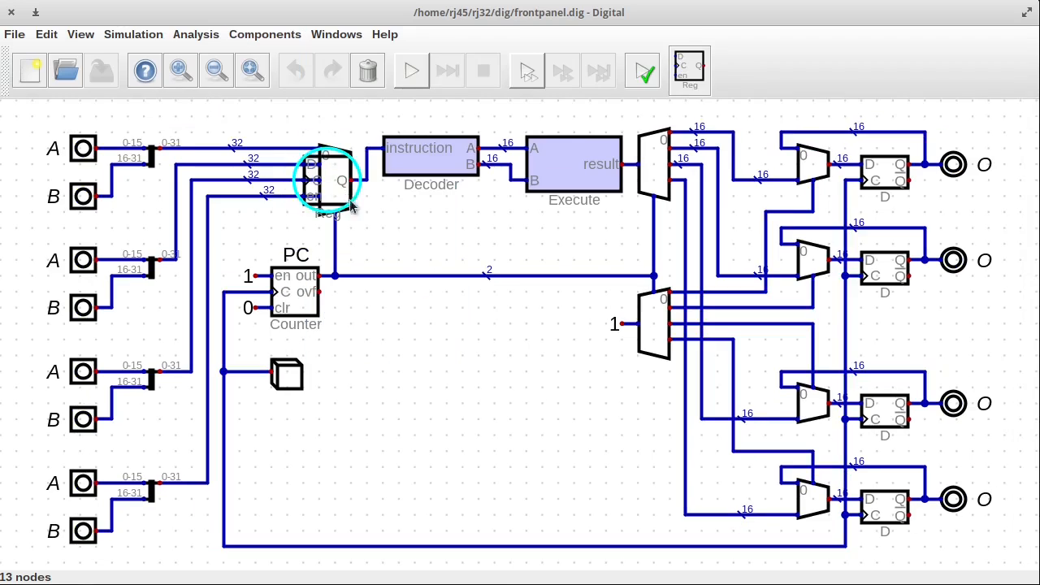
{"action": "left_click", "coordinate": [573, 422]}
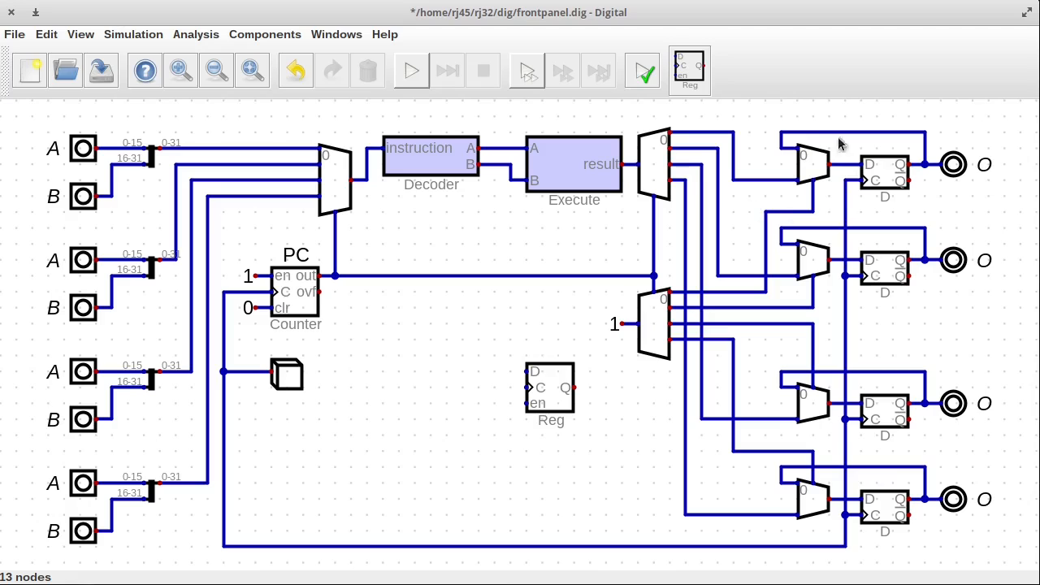
{"action": "left_click_drag", "start_coordinate": [758, 106], "coordinate": [938, 211]}
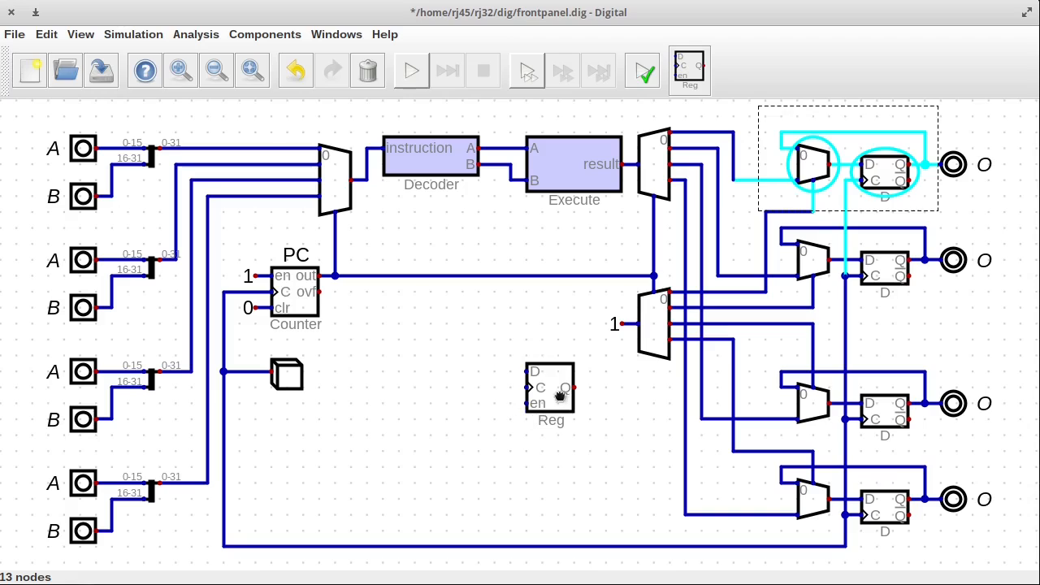
{"action": "left_click_drag", "start_coordinate": [559, 395], "coordinate": [479, 379]}
{"action": "left_click_drag", "start_coordinate": [762, 113], "coordinate": [833, 202]}
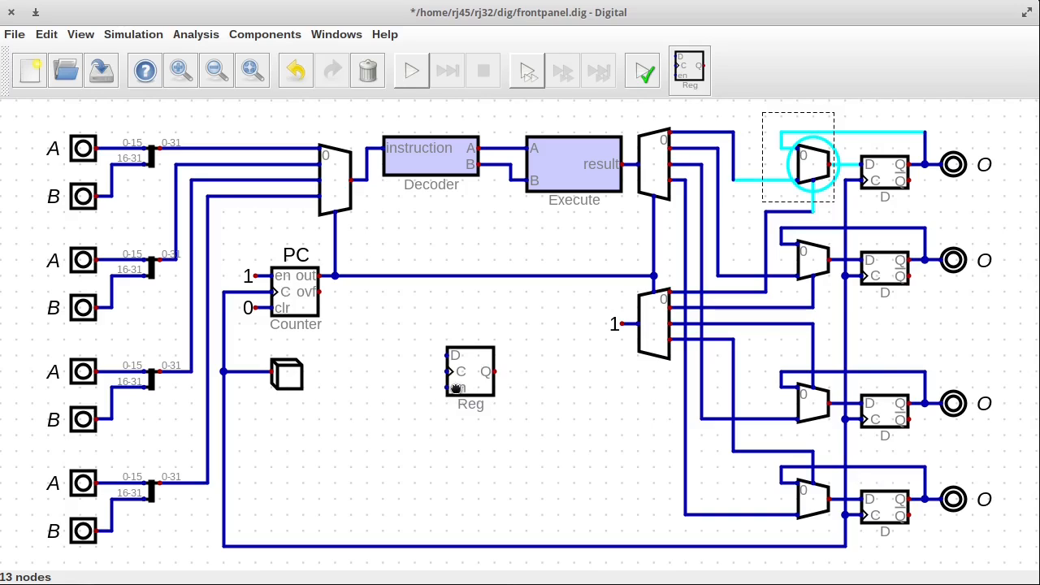
{"action": "left_click_drag", "start_coordinate": [727, 113], "coordinate": [759, 198]}
{"action": "left_click_drag", "start_coordinate": [828, 175], "coordinate": [859, 203]}
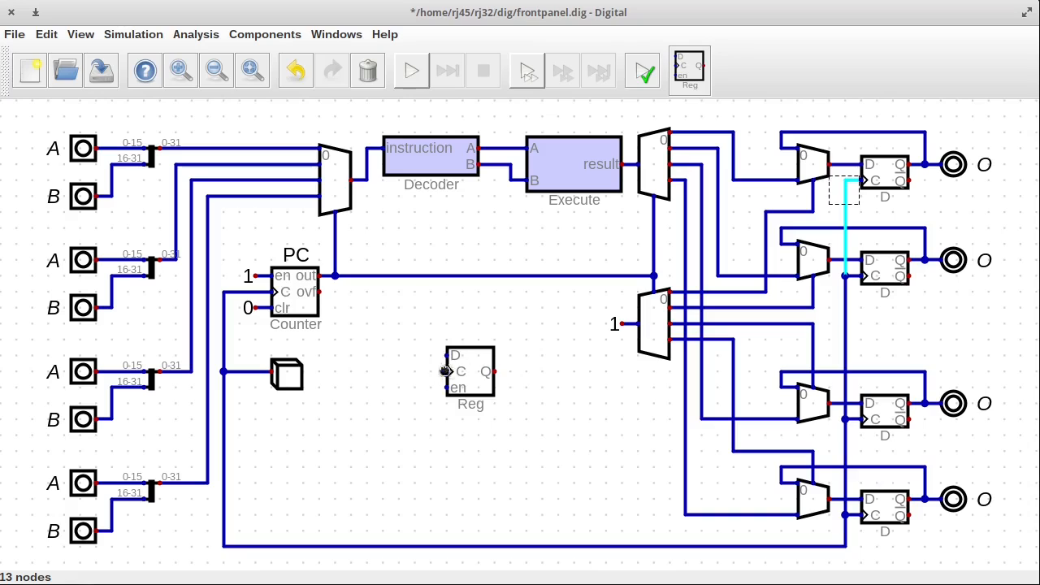
{"action": "left_click_drag", "start_coordinate": [959, 188], "coordinate": [900, 155]}
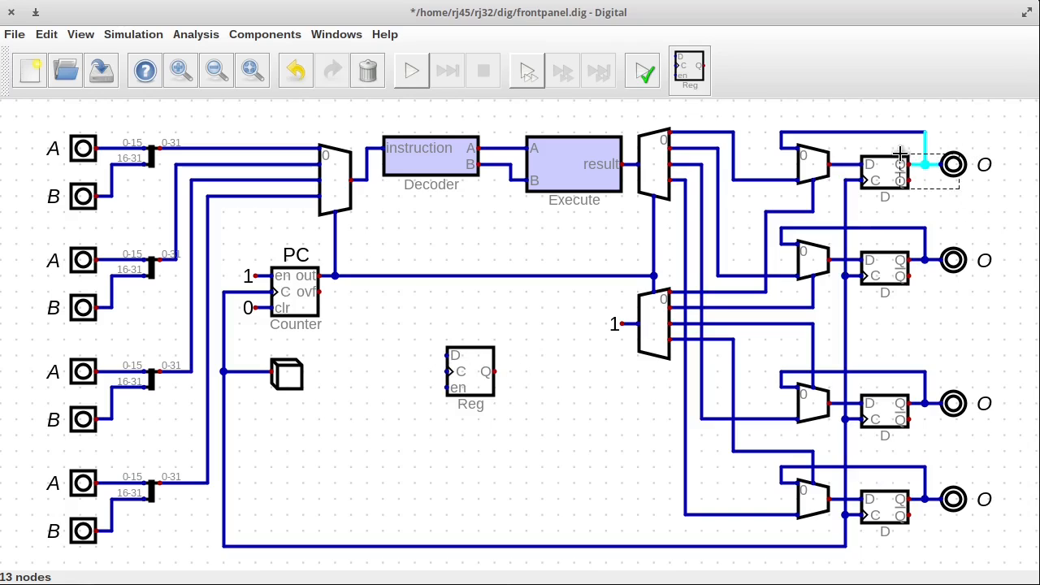
{"action": "left_click", "coordinate": [987, 226]}
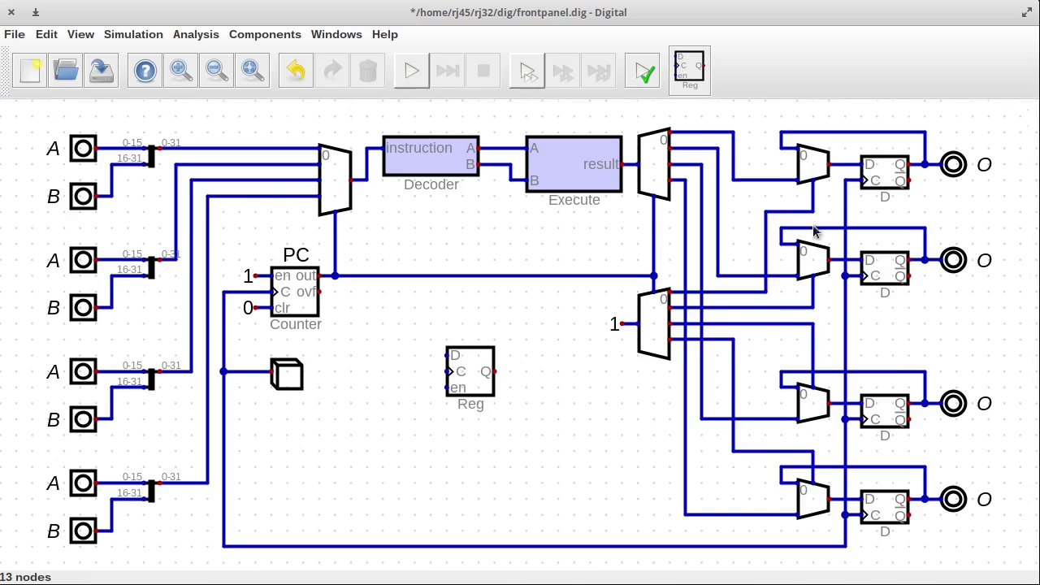
Delete the four output multiplexers, D flip-flops and outputs with their wiring, and move the new register beside the upper demultiplexer.
{"action": "left_click_drag", "start_coordinate": [1030, 552], "coordinate": [747, 106]}
{"action": "key", "text": "Delete"}
{"action": "left_click_drag", "start_coordinate": [464, 374], "coordinate": [853, 145]}
Attach an Output to the register's Q pin, setting it to 16 data bits with the label R0.
{"action": "left_click", "coordinate": [265, 34]}
{"action": "mouse_move", "coordinate": [244, 71]}
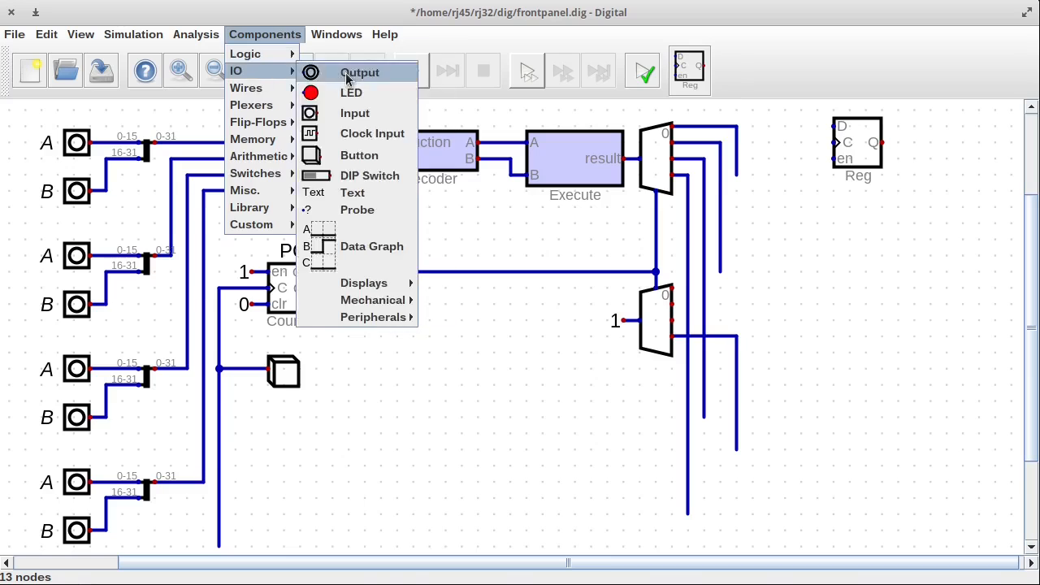
{"action": "left_click", "coordinate": [345, 72]}
{"action": "left_click", "coordinate": [911, 144]}
{"action": "right_click", "coordinate": [911, 144]}
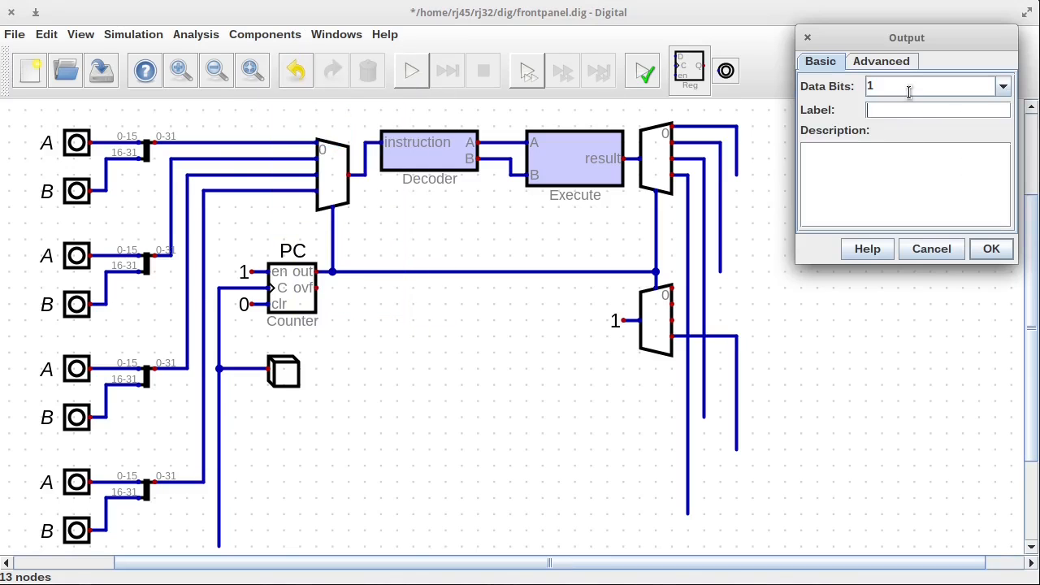
{"action": "left_click", "coordinate": [905, 88]}
{"action": "type", "text": "6R0"}
{"action": "key", "text": "Return"}
Label the register R0 and set its data bits to 16.
{"action": "right_click", "coordinate": [852, 148]}
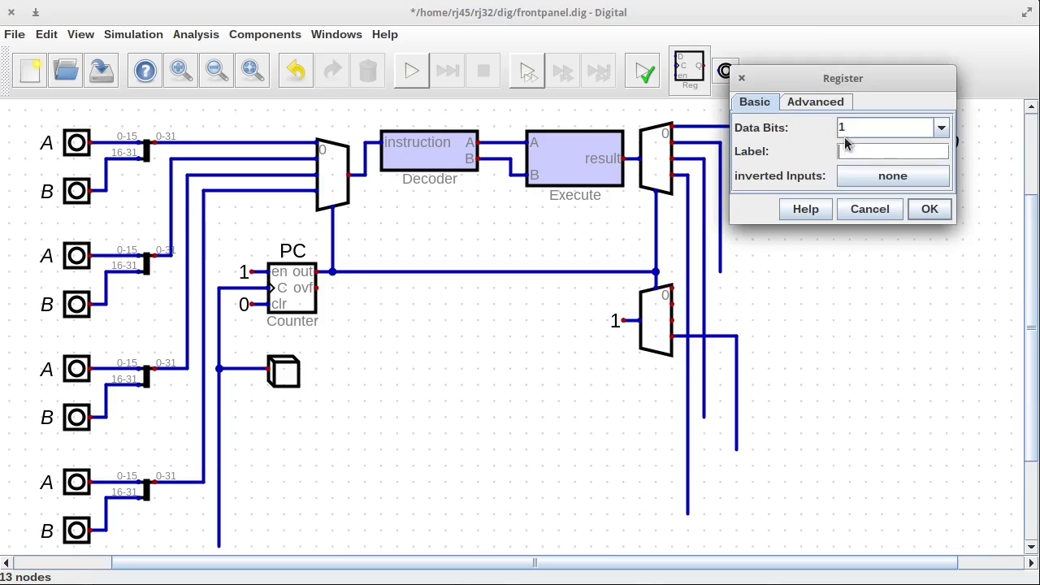
{"action": "left_click", "coordinate": [853, 150]}
{"action": "type", "text": "R0"}
{"action": "left_click", "coordinate": [862, 125]}
{"action": "type", "text": "6"}
{"action": "left_click", "coordinate": [936, 210]}
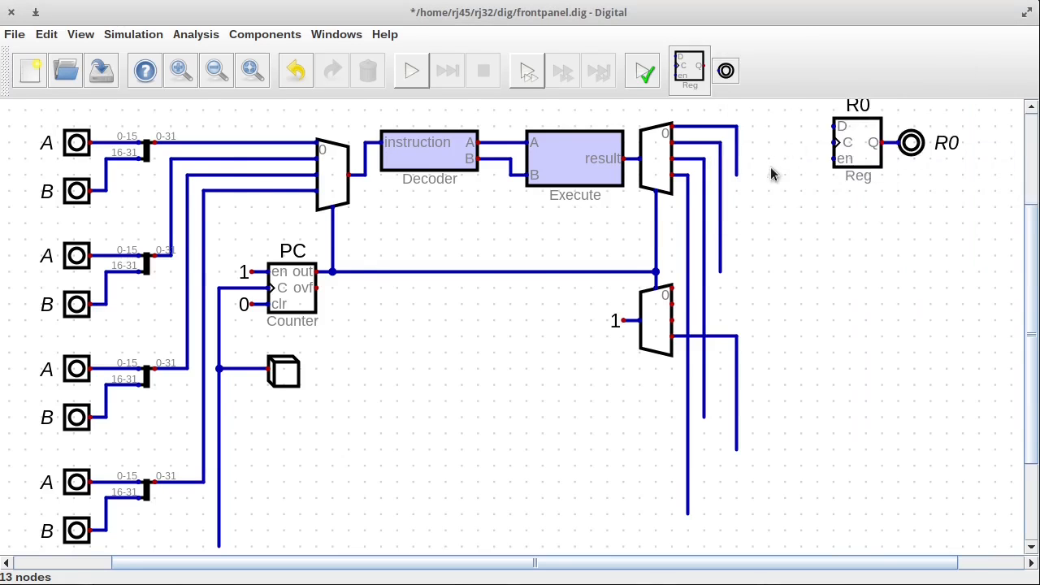
Wire the upper demultiplexer's first output to R0's D input and delete the leftover wires from both demultiplexers.
{"action": "key", "text": "F1"}
{"action": "left_click_drag", "start_coordinate": [773, 210], "coordinate": [741, 139]}
{"action": "key", "text": "Delete"}
{"action": "left_click", "coordinate": [682, 150]}
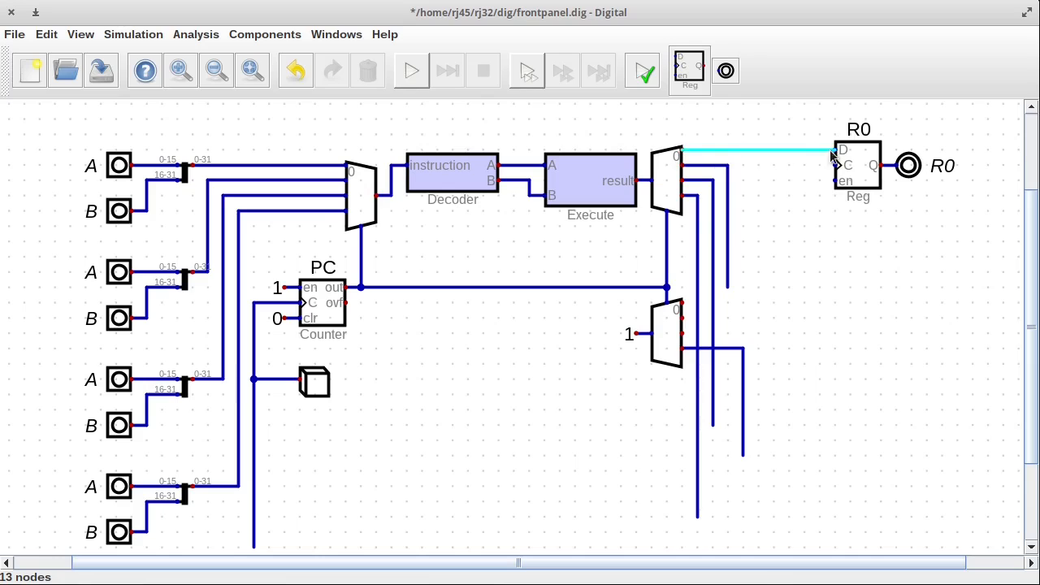
{"action": "left_click", "coordinate": [836, 150]}
{"action": "left_click_drag", "start_coordinate": [804, 533], "coordinate": [692, 168]}
{"action": "key", "text": "Delete"}
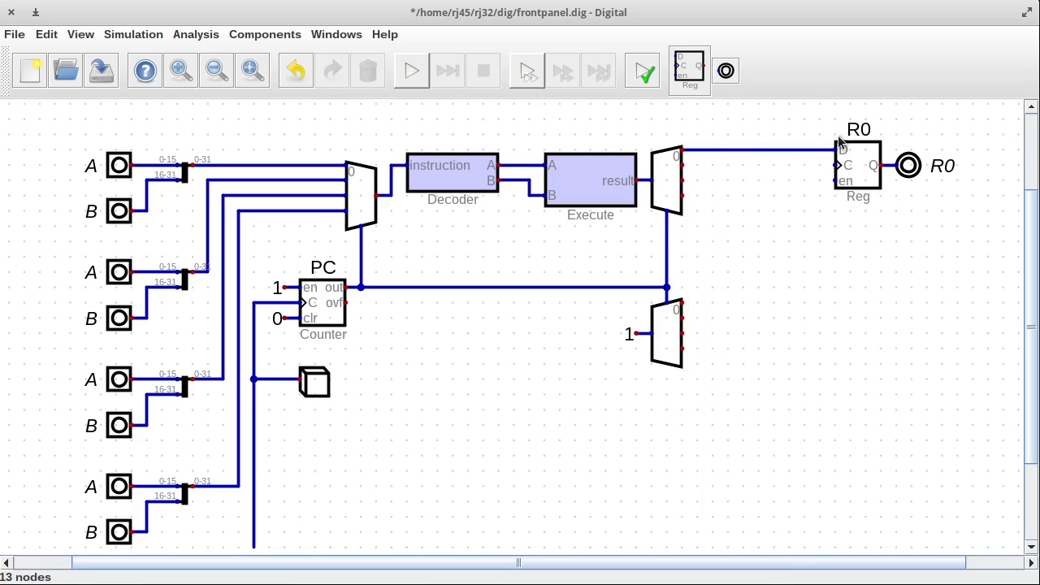
Wire R0's clock input down and across to the clock button's line.
{"action": "left_click", "coordinate": [835, 166]}
{"action": "left_click", "coordinate": [819, 546]}
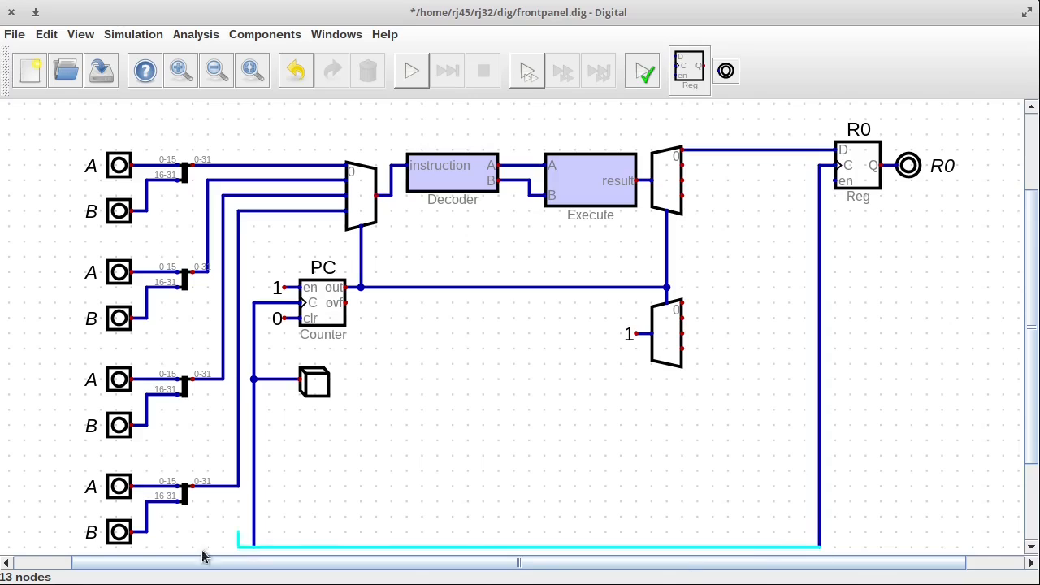
{"action": "left_click", "coordinate": [254, 545]}
Copy the R0 register with its output and paste three copies below it, joined to the vertical clock line.
{"action": "left_click_drag", "start_coordinate": [786, 120], "coordinate": [947, 213]}
{"action": "key", "text": "ctrl+c"}
{"action": "key", "text": "ctrl+v"}
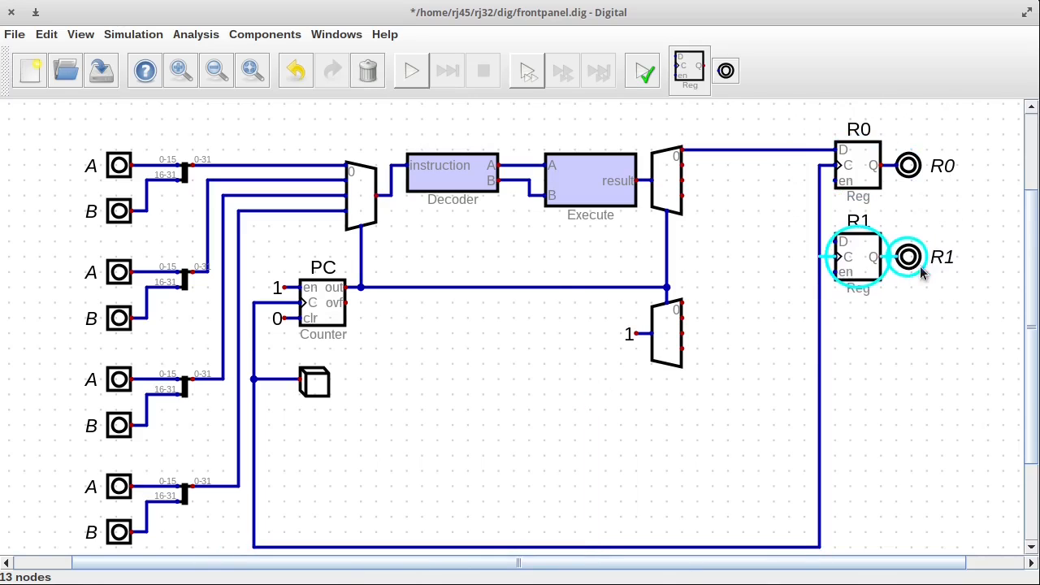
{"action": "left_click", "coordinate": [921, 272]}
{"action": "key", "text": "ctrl+v"}
{"action": "left_click", "coordinate": [924, 372]}
{"action": "key", "text": "ctrl+v"}
{"action": "left_click", "coordinate": [924, 469]}
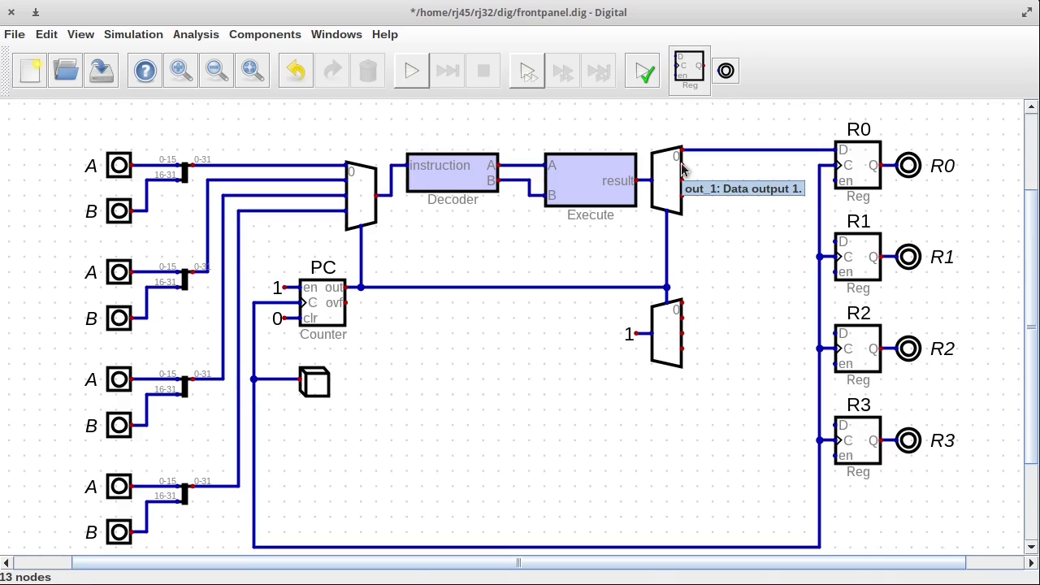
Wire the upper demultiplexer's second, third and fourth outputs to the D inputs of R1, R2 and R3.
{"action": "left_click", "coordinate": [681, 166]}
{"action": "left_click", "coordinate": [836, 241]}
{"action": "left_click", "coordinate": [681, 180]}
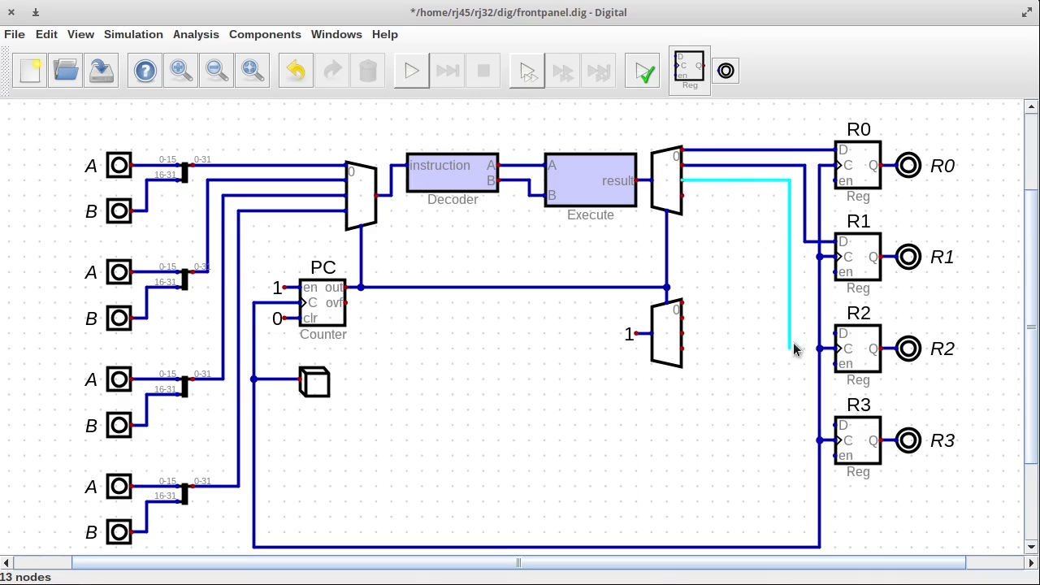
{"action": "left_click", "coordinate": [835, 333]}
{"action": "left_click", "coordinate": [681, 195]}
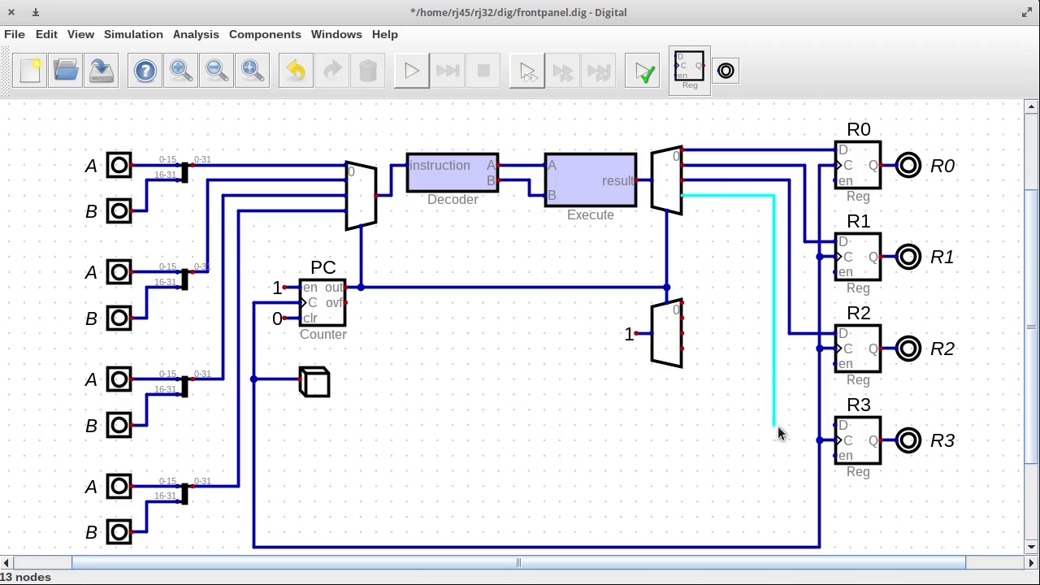
{"action": "left_click", "coordinate": [835, 424]}
Shift the four registers and their outputs slightly right and down, and remove the wire feeding R0's D input.
{"action": "left_click_drag", "start_coordinate": [830, 112], "coordinate": [972, 512]}
{"action": "left_click_drag", "start_coordinate": [895, 333], "coordinate": [910, 333]}
{"action": "left_click_drag", "start_coordinate": [821, 130], "coordinate": [870, 150]}
{"action": "left_click_drag", "start_coordinate": [805, 105], "coordinate": [963, 530]}
{"action": "left_click_drag", "start_coordinate": [870, 257], "coordinate": [868, 290]}
{"action": "left_click_drag", "start_coordinate": [796, 232], "coordinate": [811, 251]}
{"action": "left_click_drag", "start_coordinate": [801, 251], "coordinate": [799, 283]}
{"action": "left_click_drag", "start_coordinate": [777, 321], "coordinate": [787, 382]}
{"action": "left_click_drag", "start_coordinate": [760, 413], "coordinate": [785, 445]}
{"action": "left_click_drag", "start_coordinate": [772, 443], "coordinate": [769, 473]}
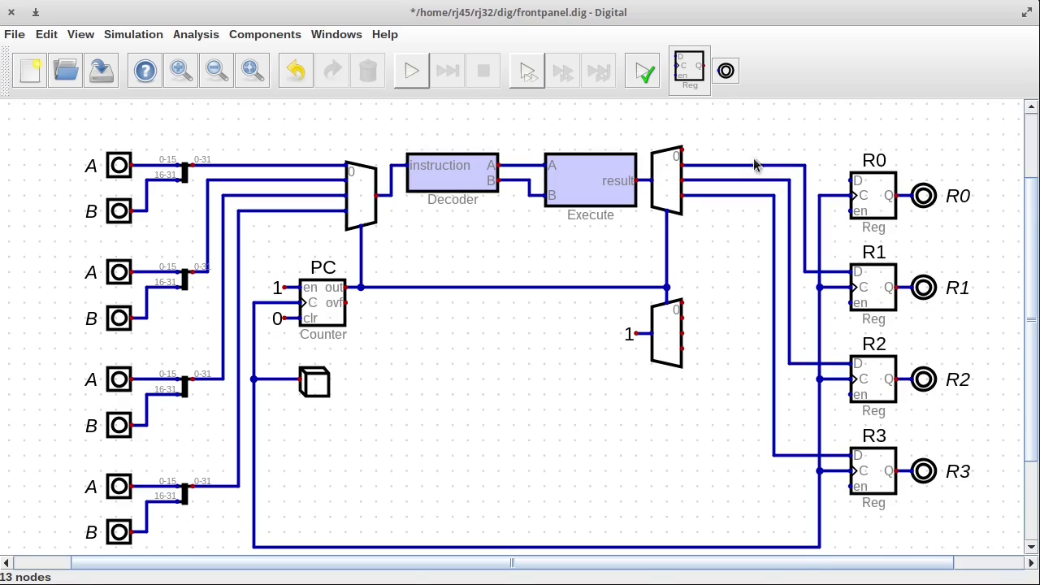
Wire R0's enable to the lower demultiplexer's first output and its D input to the upper demultiplexer's first output.
{"action": "left_click", "coordinate": [852, 212]}
{"action": "left_click", "coordinate": [681, 302]}
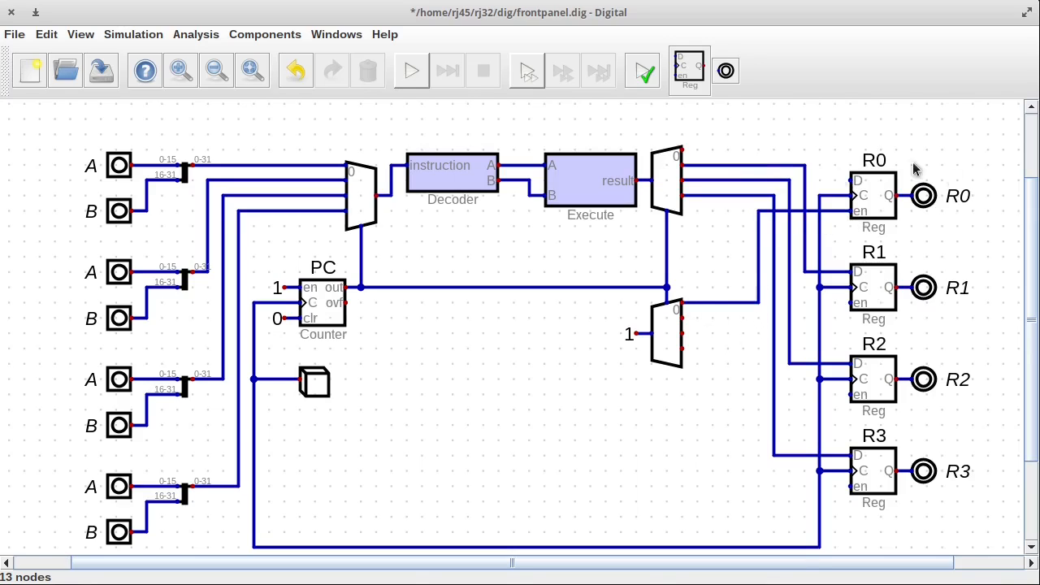
{"action": "left_click", "coordinate": [681, 150]}
Move R1, R2 and R3 down one grid step and wire the lower demultiplexer's second output to R1's enable.
{"action": "left_click_drag", "start_coordinate": [766, 249], "coordinate": [977, 527]}
{"action": "left_click_drag", "start_coordinate": [870, 292], "coordinate": [871, 312]}
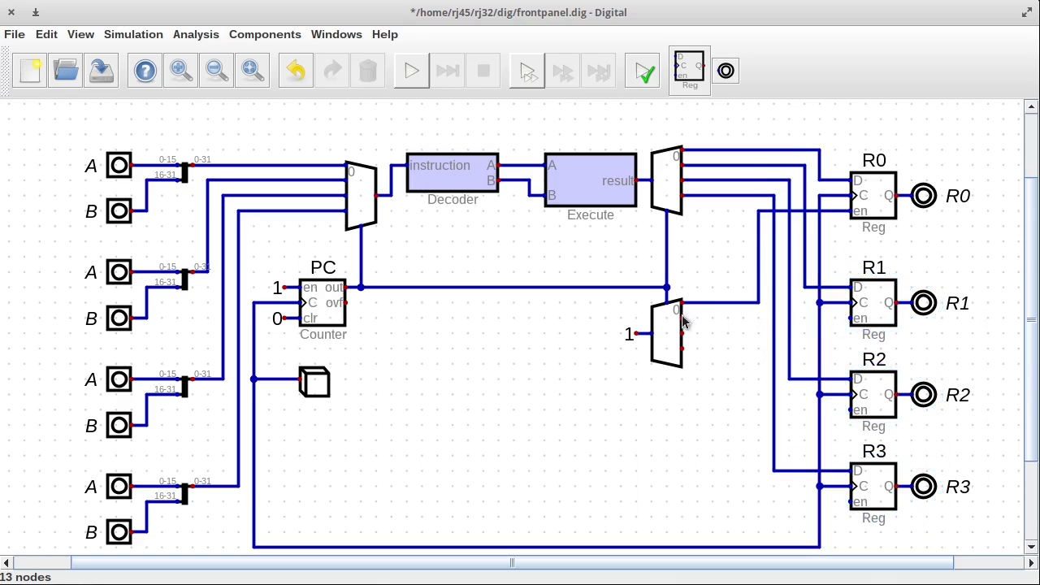
{"action": "left_click", "coordinate": [682, 317]}
{"action": "left_click", "coordinate": [851, 318]}
Move R2 and R3 down one grid step and wire R2's enable to the lower demultiplexer's third output.
{"action": "left_click_drag", "start_coordinate": [717, 346], "coordinate": [966, 524]}
{"action": "left_click_drag", "start_coordinate": [890, 495], "coordinate": [889, 515]}
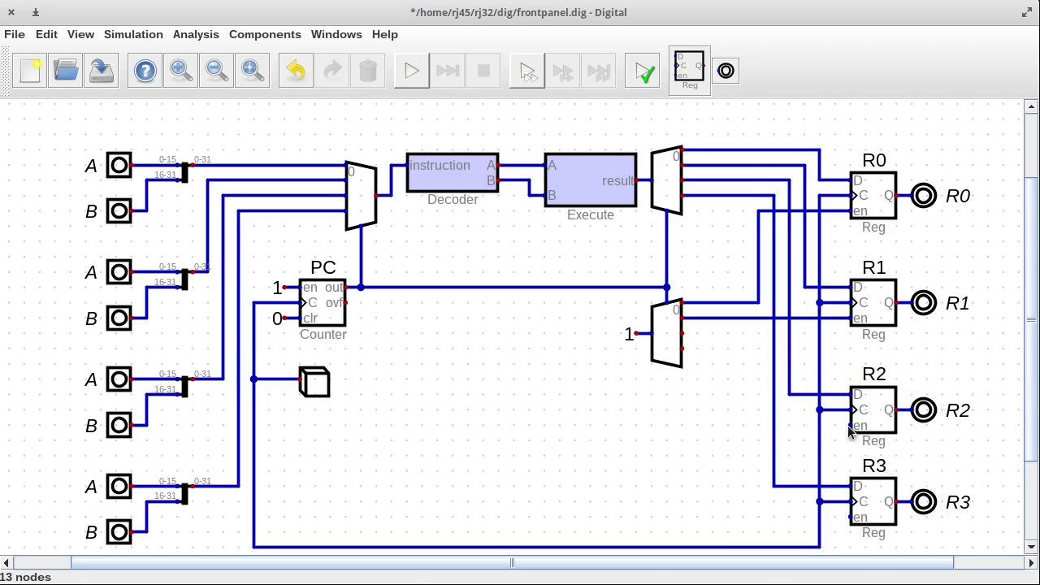
{"action": "left_click", "coordinate": [850, 424]}
{"action": "left_click", "coordinate": [682, 333]}
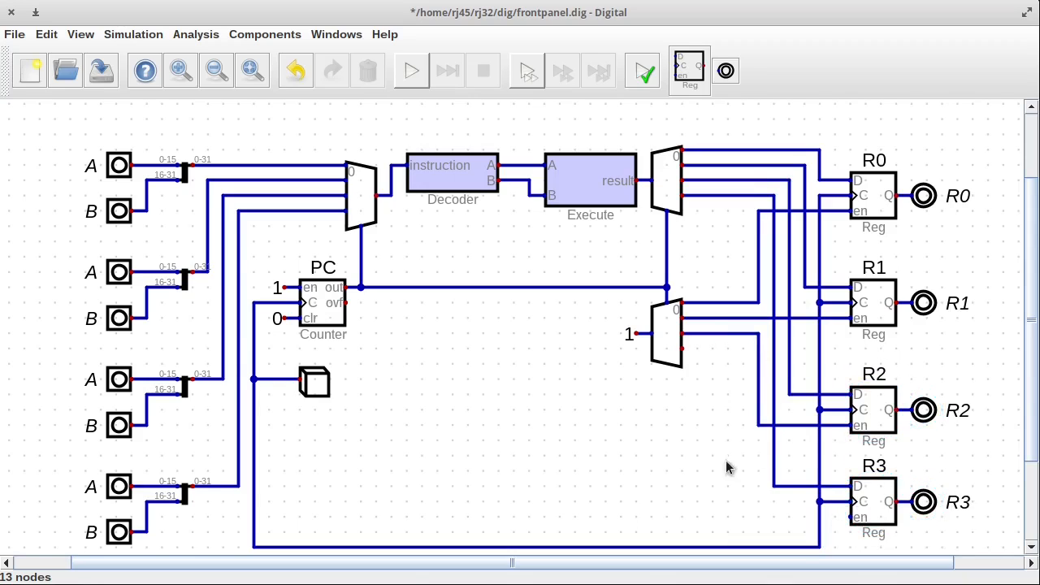
Move R3 down one grid step and wire its enable to the lower demultiplexer's fourth output.
{"action": "left_click_drag", "start_coordinate": [727, 467], "coordinate": [994, 546]}
{"action": "left_click_drag", "start_coordinate": [873, 501], "coordinate": [873, 516]}
{"action": "left_click", "coordinate": [850, 532]}
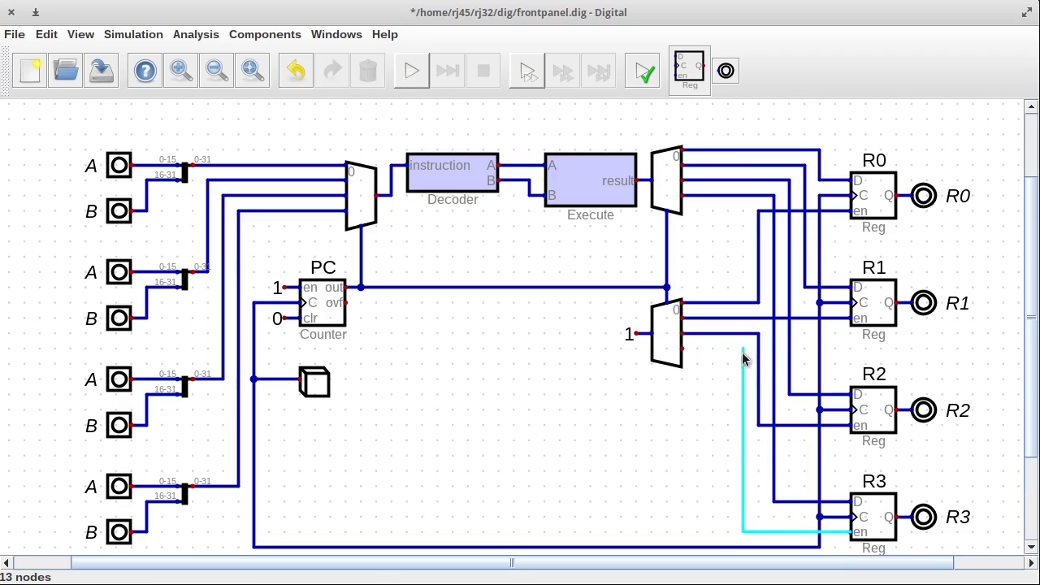
{"action": "left_click", "coordinate": [681, 348]}
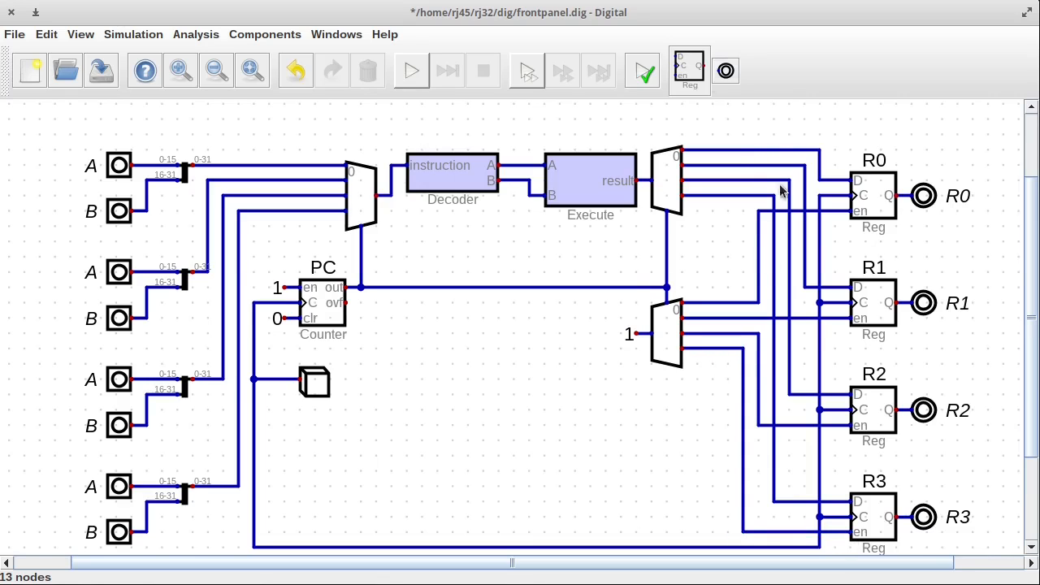
Move the four registers, their outputs and wiring left, closer to the demultiplexers, and start the simulation.
{"action": "left_click_drag", "start_coordinate": [710, 121], "coordinate": [980, 552]}
{"action": "left_click_drag", "start_coordinate": [841, 351], "coordinate": [794, 350]}
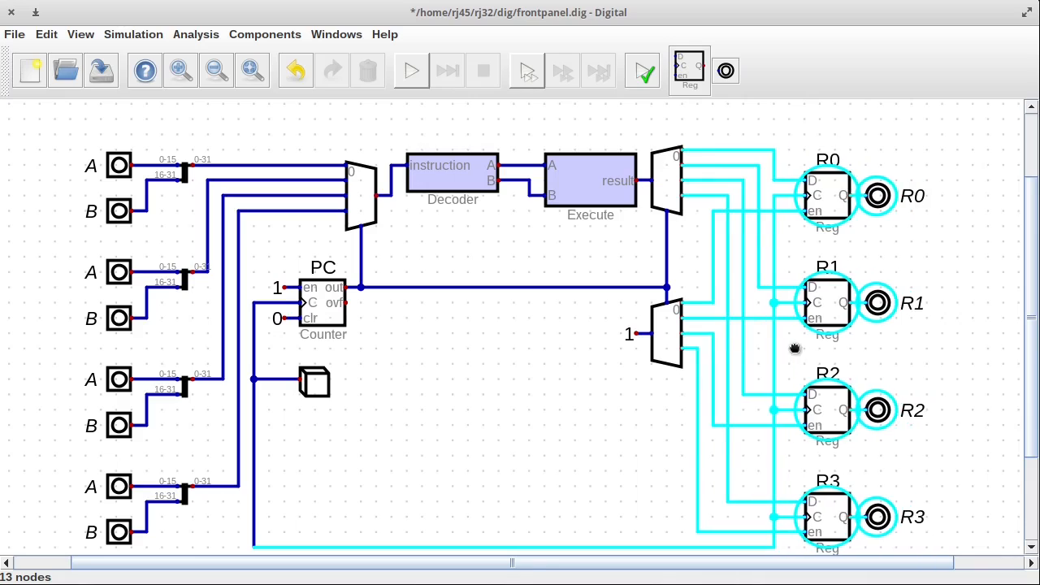
{"action": "left_click", "coordinate": [795, 349]}
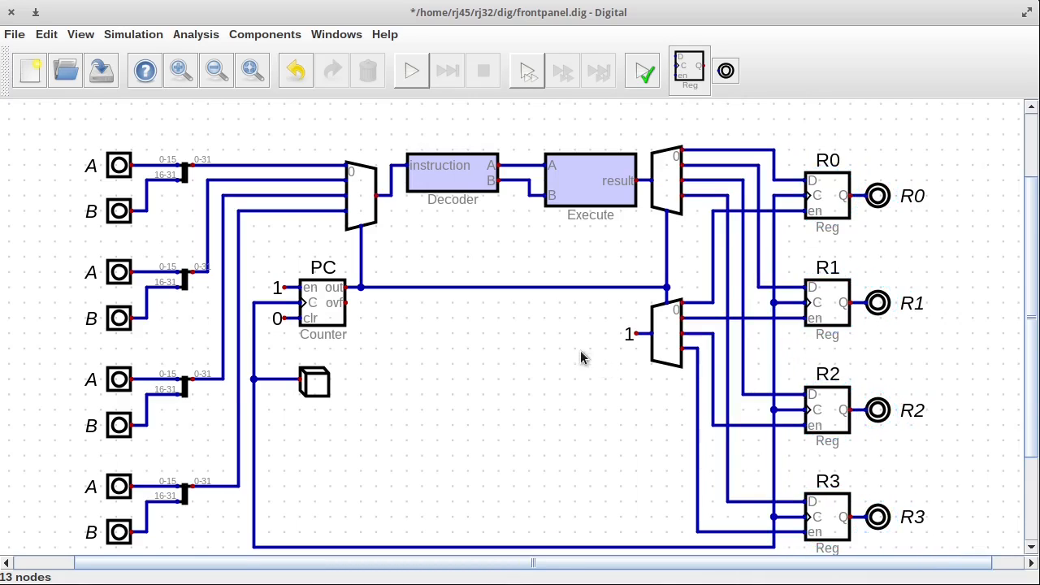
{"action": "left_click", "coordinate": [411, 72]}
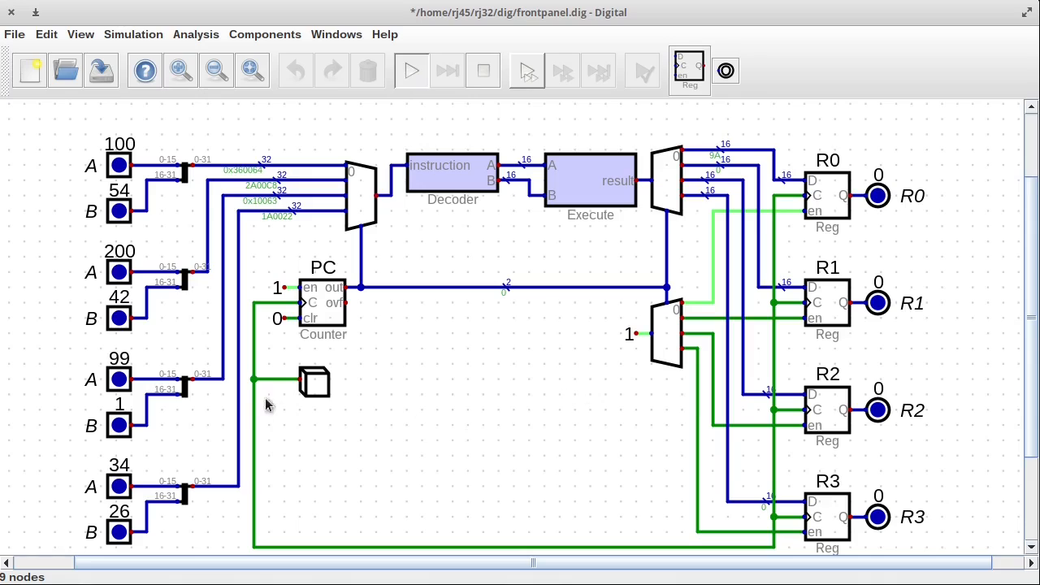
Pulse the clock four times to load R0 to R3 in the running simulation, and stop it.
{"action": "left_click", "coordinate": [320, 387]}
{"action": "left_click", "coordinate": [319, 387]}
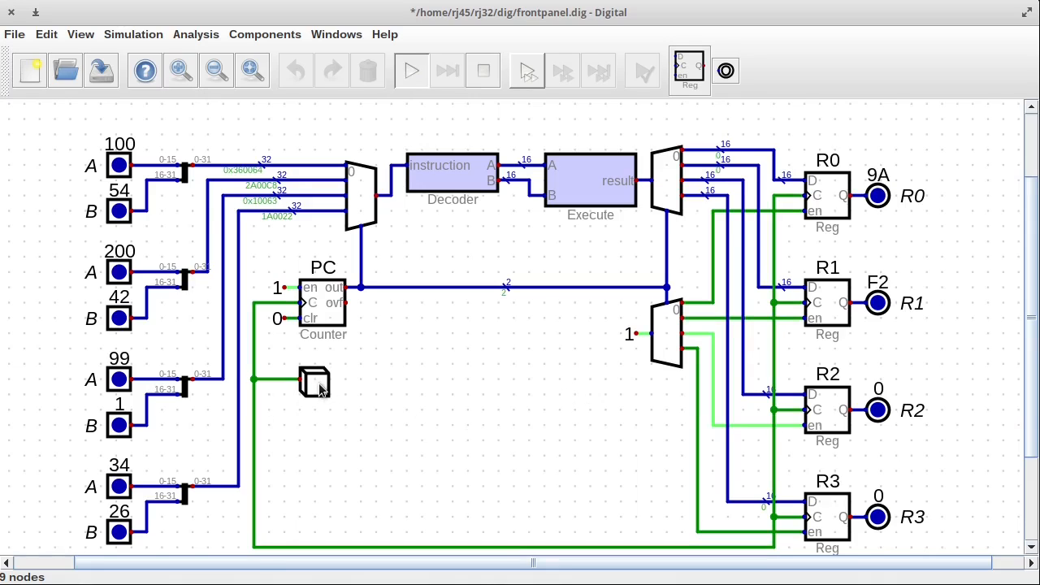
{"action": "left_click", "coordinate": [319, 387]}
{"action": "left_click", "coordinate": [319, 386]}
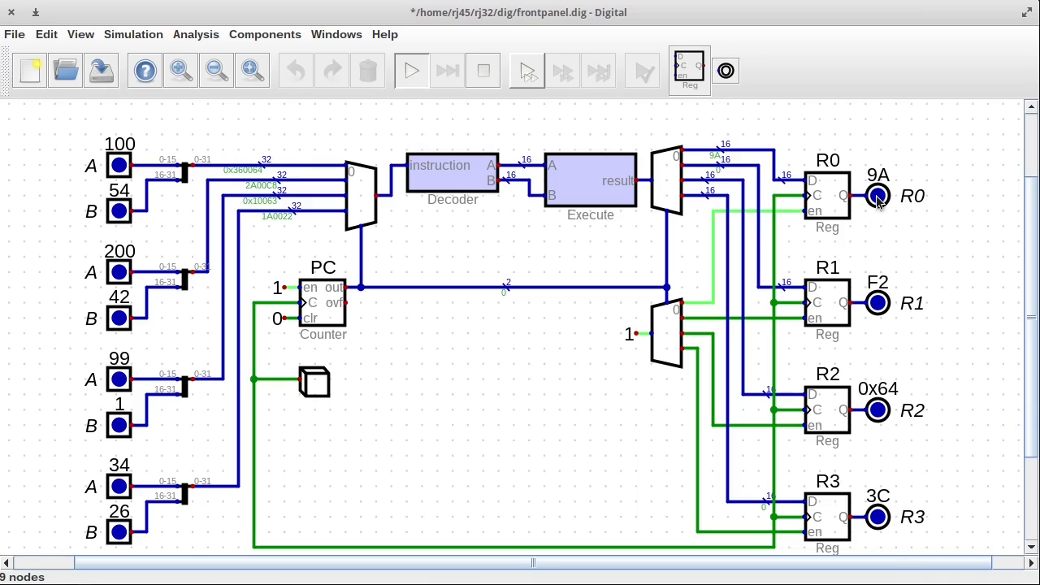
{"action": "left_click", "coordinate": [484, 72]}
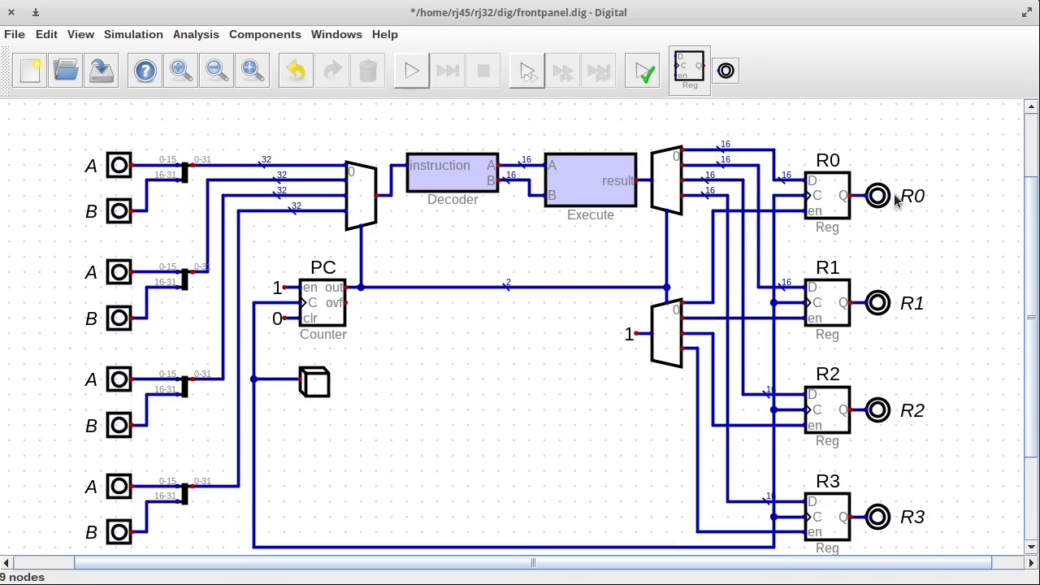
Set the number format of the R0 and R1 outputs to signed decimal.
{"action": "right_click", "coordinate": [885, 201]}
{"action": "left_click", "coordinate": [855, 116]}
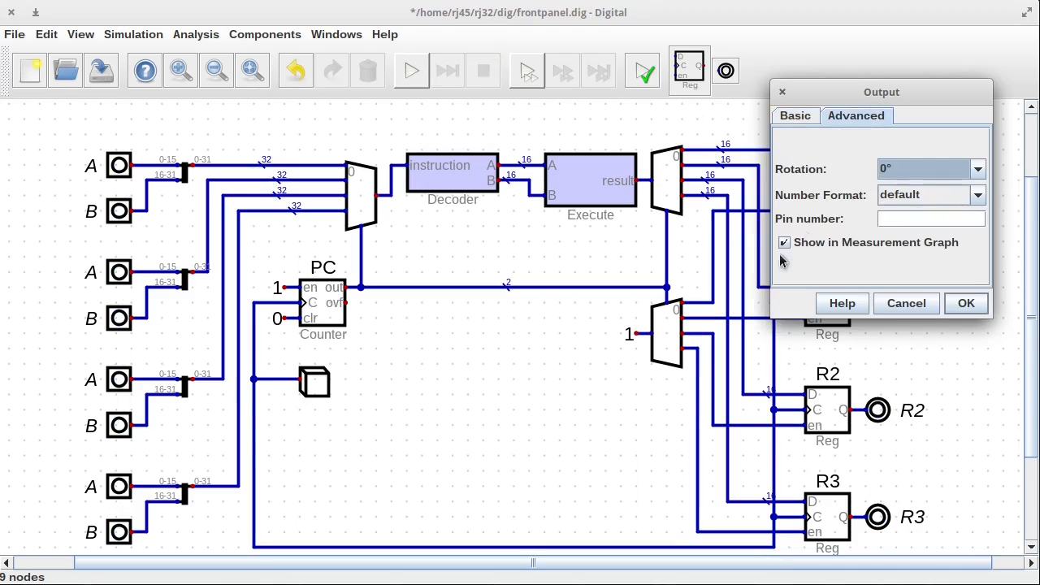
{"action": "left_click", "coordinate": [927, 195]}
{"action": "left_click", "coordinate": [916, 247]}
{"action": "left_click", "coordinate": [965, 303]}
{"action": "right_click", "coordinate": [879, 307]}
{"action": "left_click", "coordinate": [853, 225]}
{"action": "left_click", "coordinate": [926, 305]}
{"action": "left_click", "coordinate": [918, 350]}
{"action": "left_click", "coordinate": [962, 412]}
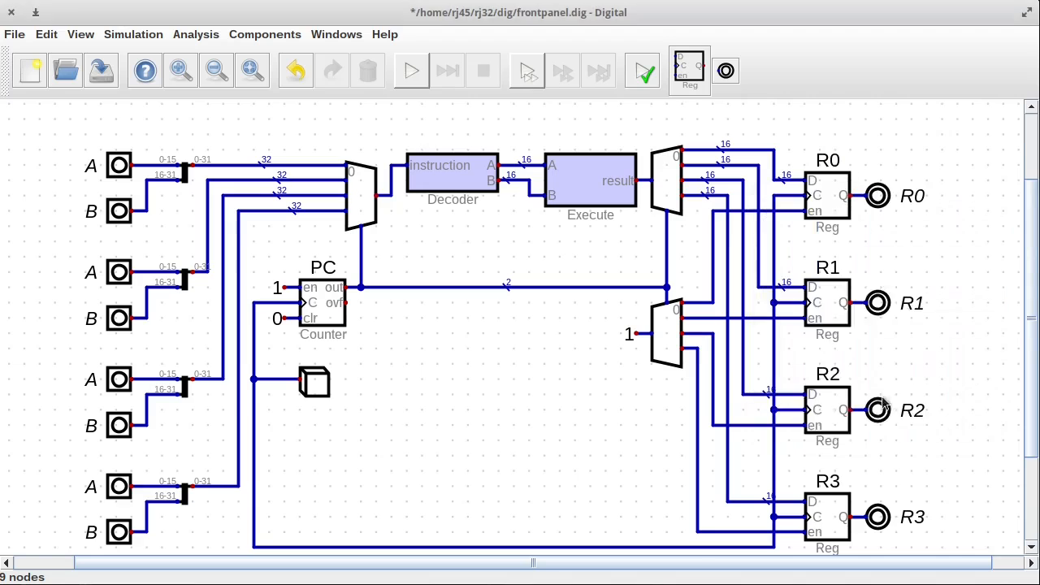
Set the number format of the R2 and R3 outputs to signed decimal and restart the simulation.
{"action": "right_click", "coordinate": [874, 412]}
{"action": "left_click", "coordinate": [849, 328]}
{"action": "left_click", "coordinate": [906, 405]}
{"action": "left_click", "coordinate": [911, 452]}
{"action": "left_click", "coordinate": [954, 517]}
{"action": "left_click", "coordinate": [918, 514]}
{"action": "left_click", "coordinate": [910, 561]}
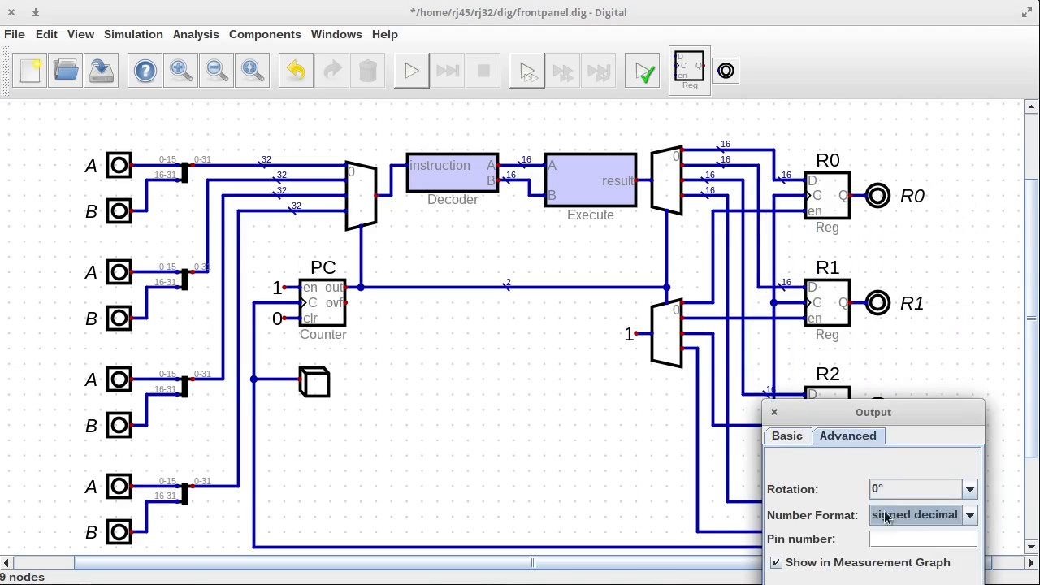
{"action": "key", "text": "Return"}
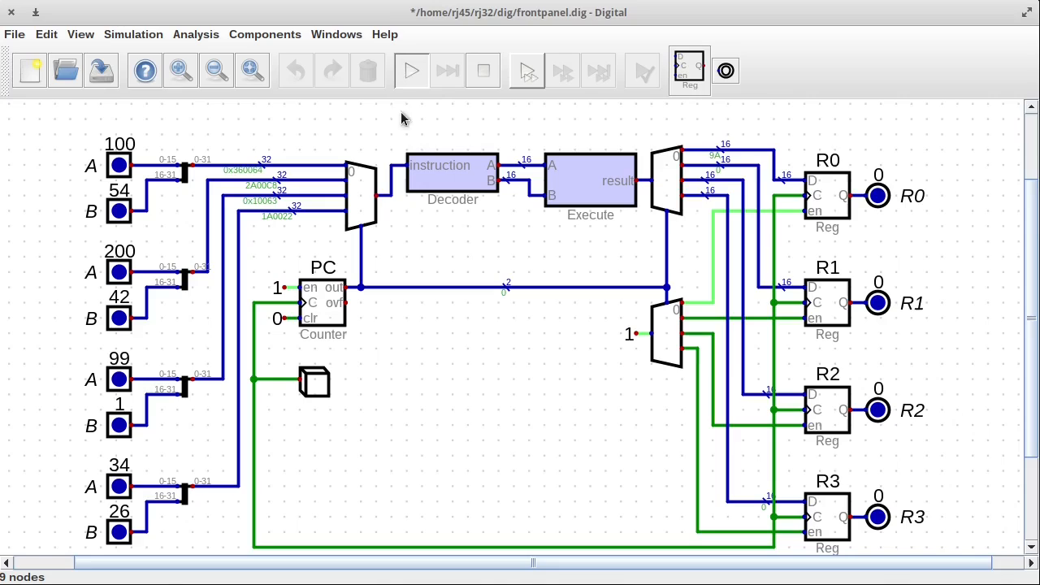
Run the simulation through four clock pulses to check the outputs' decimal display, and stop it.
{"action": "left_click", "coordinate": [312, 387]}
{"action": "left_click", "coordinate": [312, 387]}
{"action": "left_click", "coordinate": [312, 387]}
{"action": "left_click", "coordinate": [311, 393]}
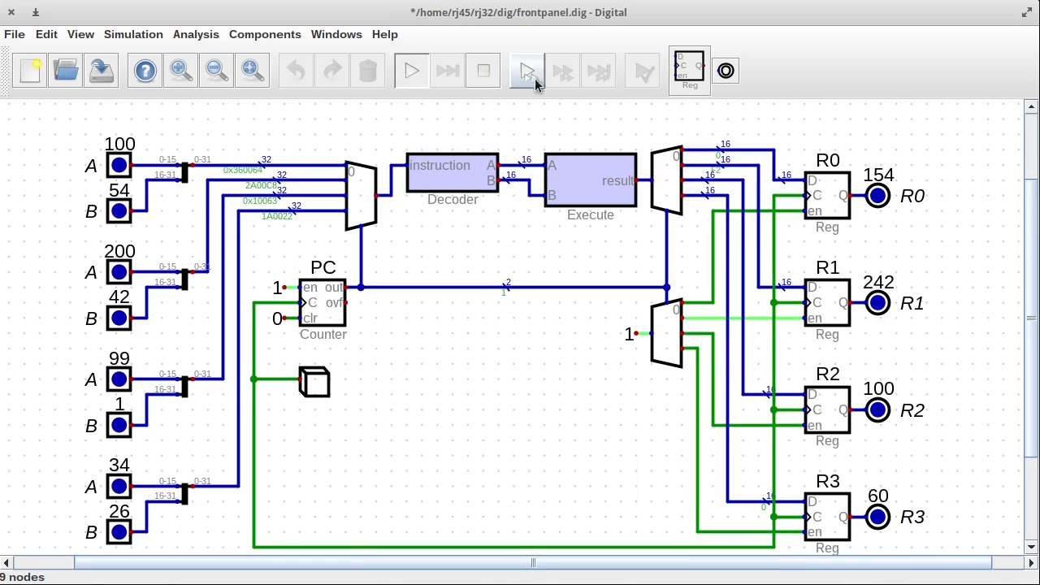
{"action": "left_click", "coordinate": [484, 71]}
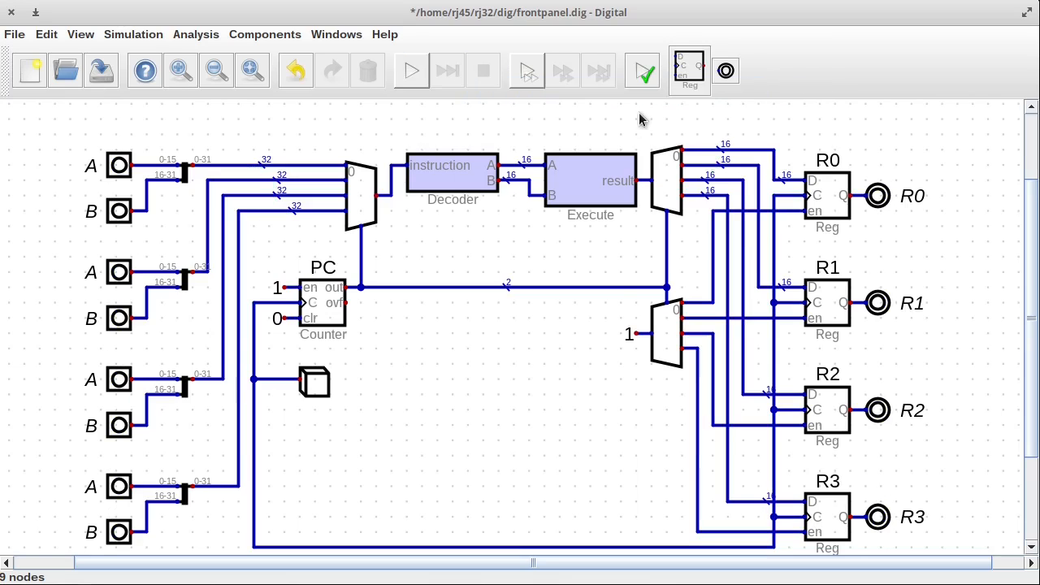
{"action": "left_click_drag", "start_coordinate": [640, 109], "coordinate": [910, 566]}
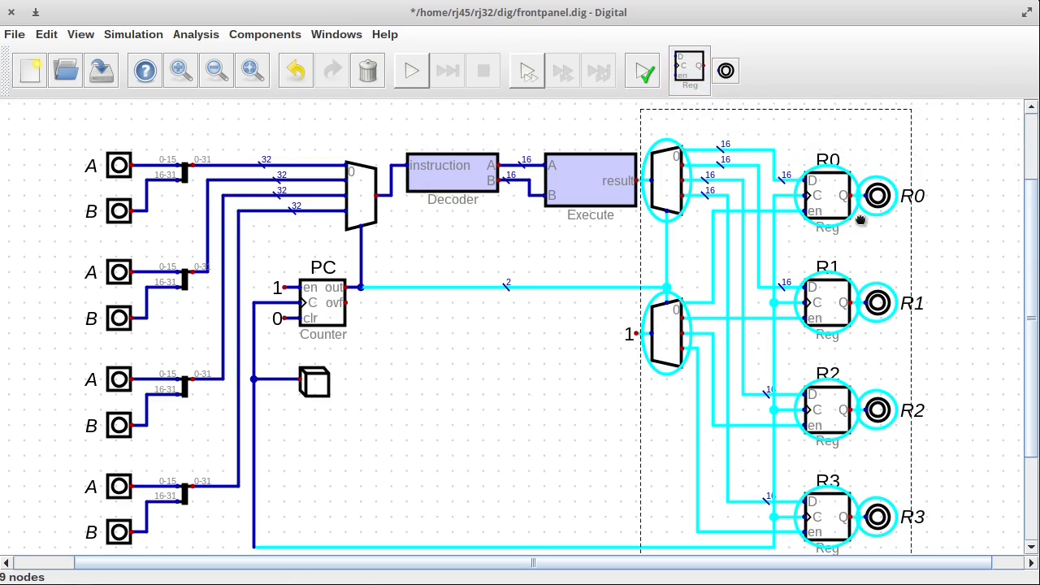
{"action": "left_click", "coordinate": [958, 256]}
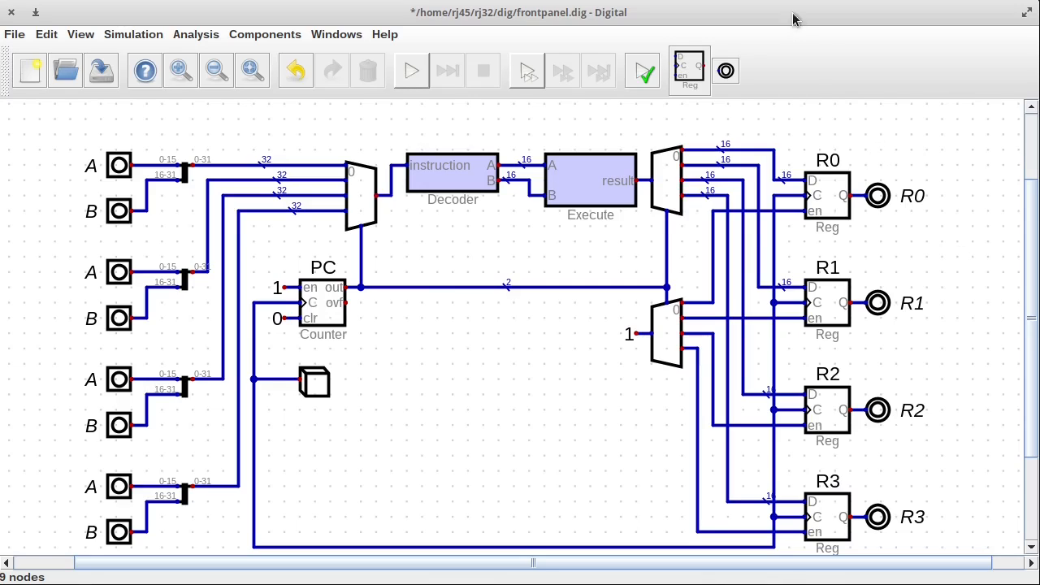
Move the R0 to R3 outputs right, away from their registers, and fit the circuit to the view.
{"action": "left_click_drag", "start_coordinate": [858, 140], "coordinate": [954, 558]}
{"action": "left_click_drag", "start_coordinate": [891, 351], "coordinate": [989, 349]}
{"action": "left_click", "coordinate": [252, 71]}
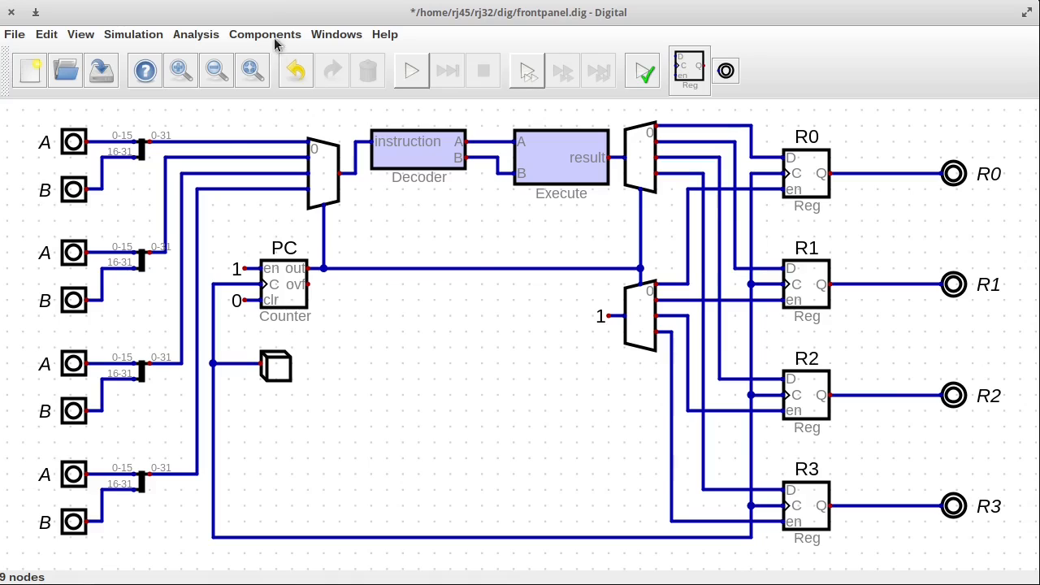
Place a multiplexer below R3's output and give it 16 data bits and 2 selector bits.
{"action": "left_click", "coordinate": [265, 34]}
{"action": "mouse_move", "coordinate": [260, 109]}
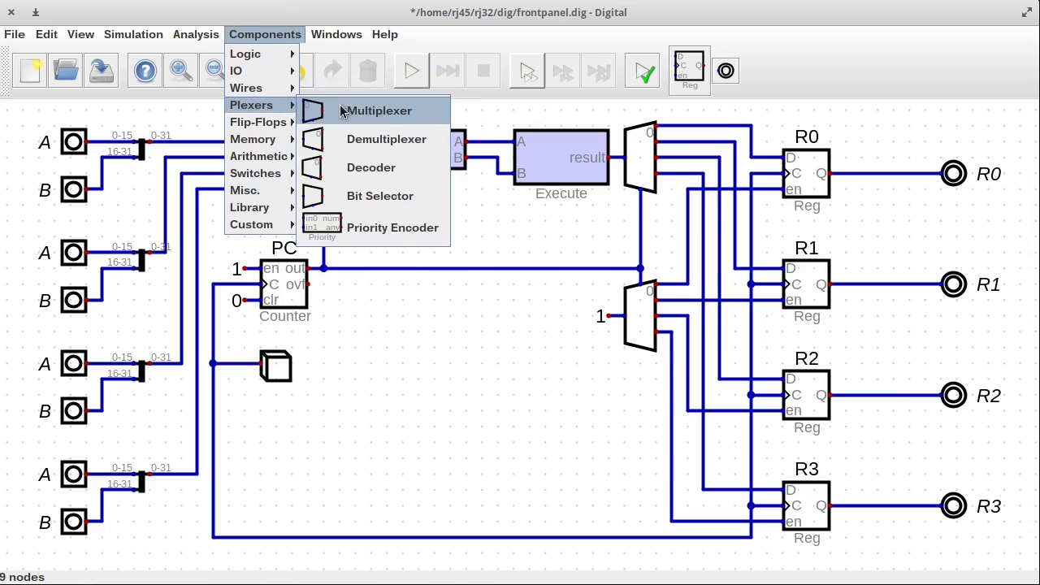
{"action": "left_click", "coordinate": [395, 108]}
{"action": "left_click", "coordinate": [876, 532]}
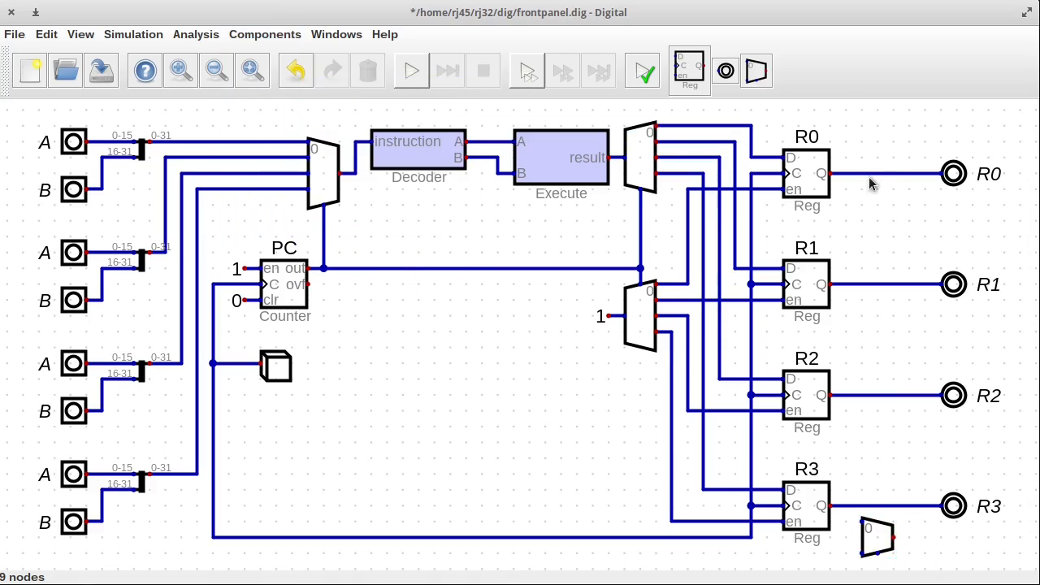
{"action": "right_click", "coordinate": [876, 542]}
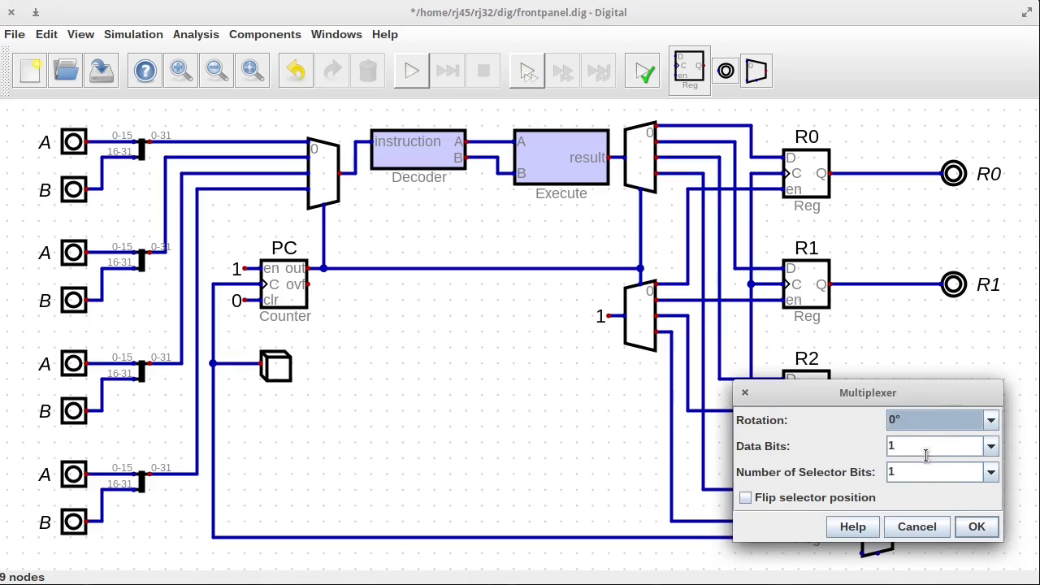
{"action": "type", "text": "6"}
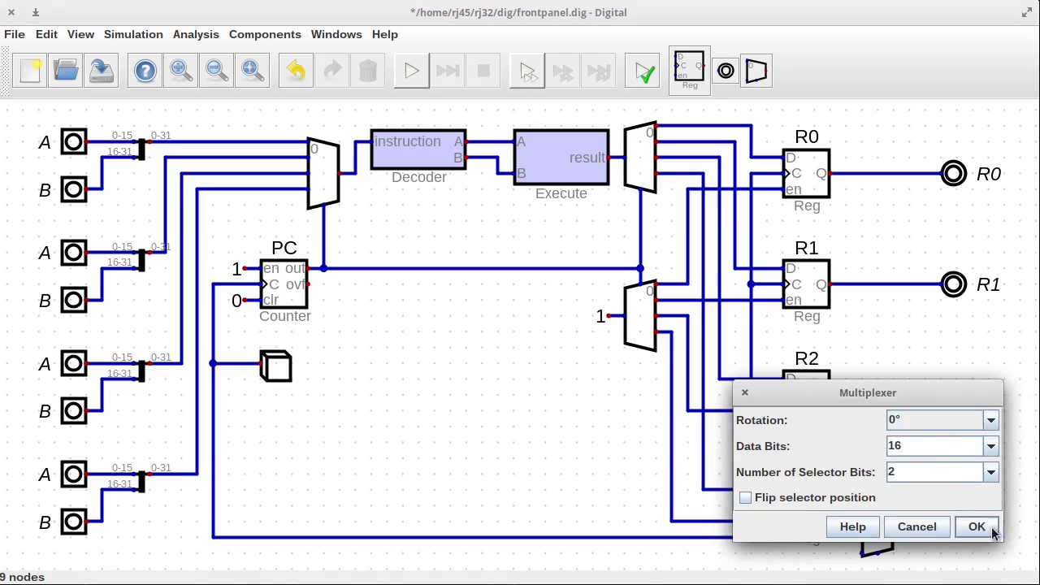
{"action": "left_click", "coordinate": [978, 526]}
{"action": "key", "text": "F1"}
{"action": "left_click", "coordinate": [858, 521]}
{"action": "left_click", "coordinate": [882, 519]}
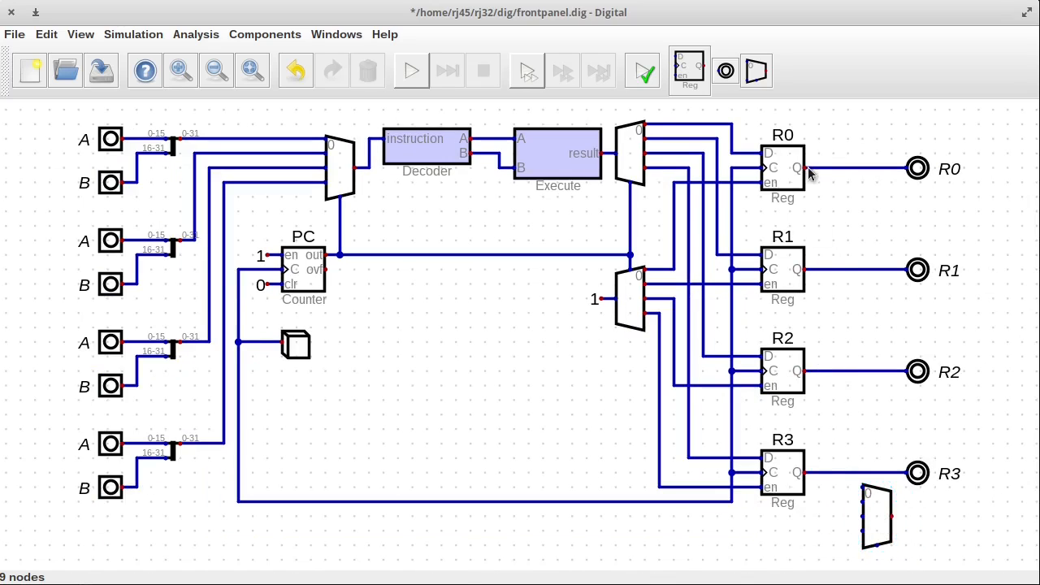
Wire R0's and R1's output lines to the new multiplexer's first and second inputs.
{"action": "left_click", "coordinate": [816, 168]}
{"action": "left_click", "coordinate": [862, 488]}
{"action": "left_click", "coordinate": [830, 270]}
{"action": "left_click", "coordinate": [859, 517]}
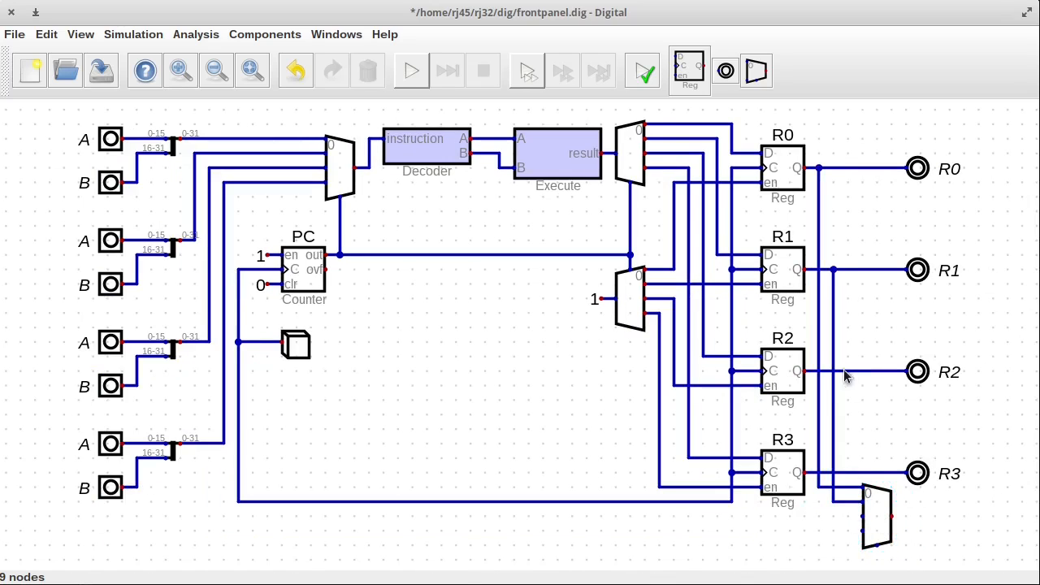
Wire R2's and R3's output lines to the multiplexer's third and fourth inputs, moving it one grid step right.
{"action": "left_click", "coordinate": [847, 371]}
{"action": "left_click", "coordinate": [859, 530]}
{"action": "left_click", "coordinate": [884, 530]}
{"action": "left_click_drag", "start_coordinate": [884, 530], "coordinate": [899, 530]}
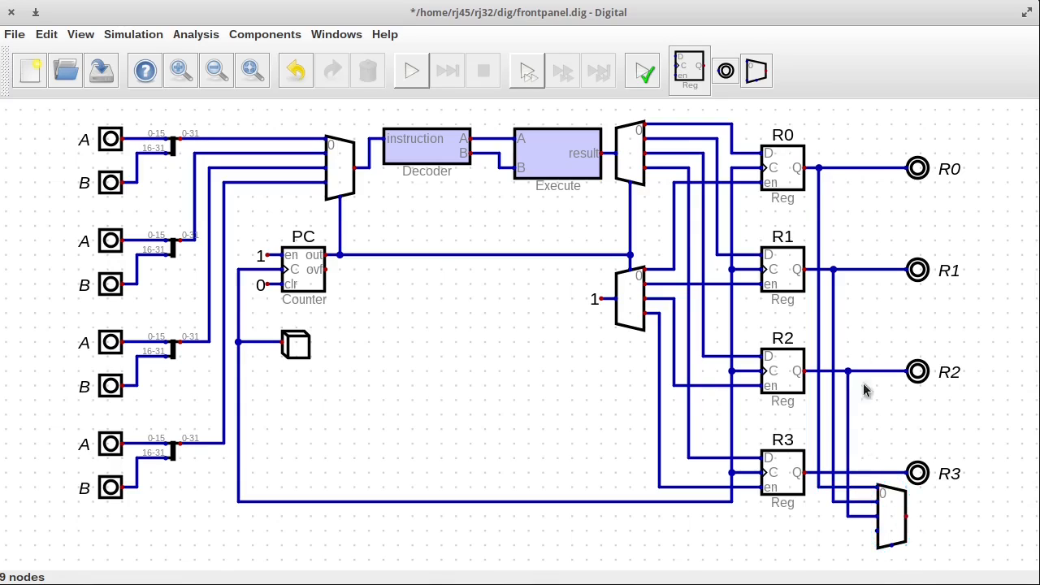
{"action": "left_click", "coordinate": [863, 473]}
{"action": "left_click", "coordinate": [876, 532]}
Move the new multiplexer with its wiring up above R0's output line and fit the circuit to the view.
{"action": "left_click_drag", "start_coordinate": [935, 560], "coordinate": [812, 484]}
{"action": "left_click_drag", "start_coordinate": [890, 518], "coordinate": [890, 123]}
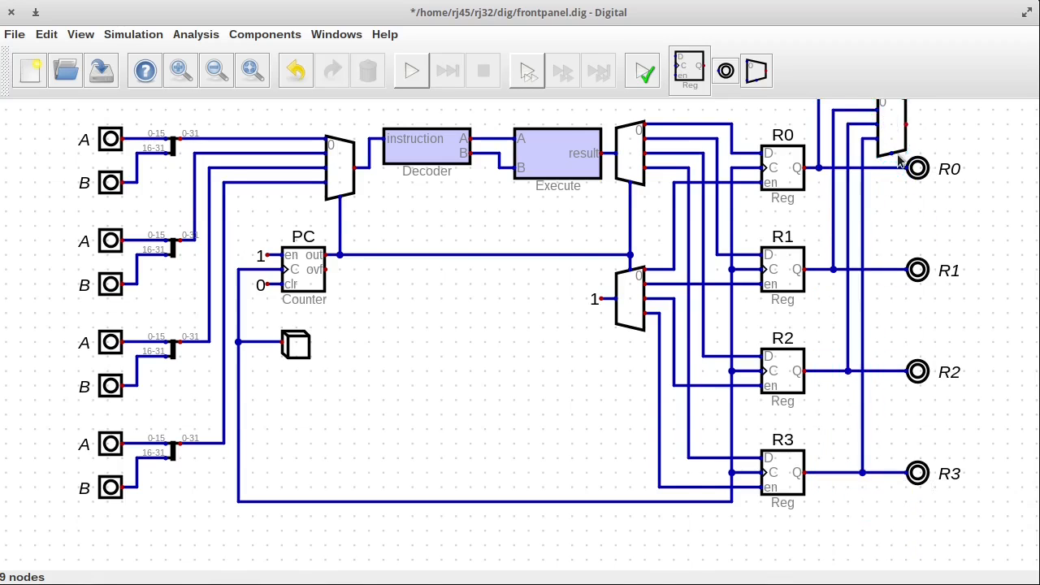
{"action": "key", "text": "F1"}
{"action": "left_click_drag", "start_coordinate": [805, 105], "coordinate": [933, 200]}
{"action": "left_click_drag", "start_coordinate": [896, 155], "coordinate": [896, 143]}
{"action": "left_click_drag", "start_coordinate": [812, 106], "coordinate": [910, 149]}
{"action": "key", "text": "F1"}
Flip the new multiplexer's selector position and move the multiplexer down one grid step.
{"action": "right_click", "coordinate": [890, 156]}
{"action": "left_click", "coordinate": [877, 197]}
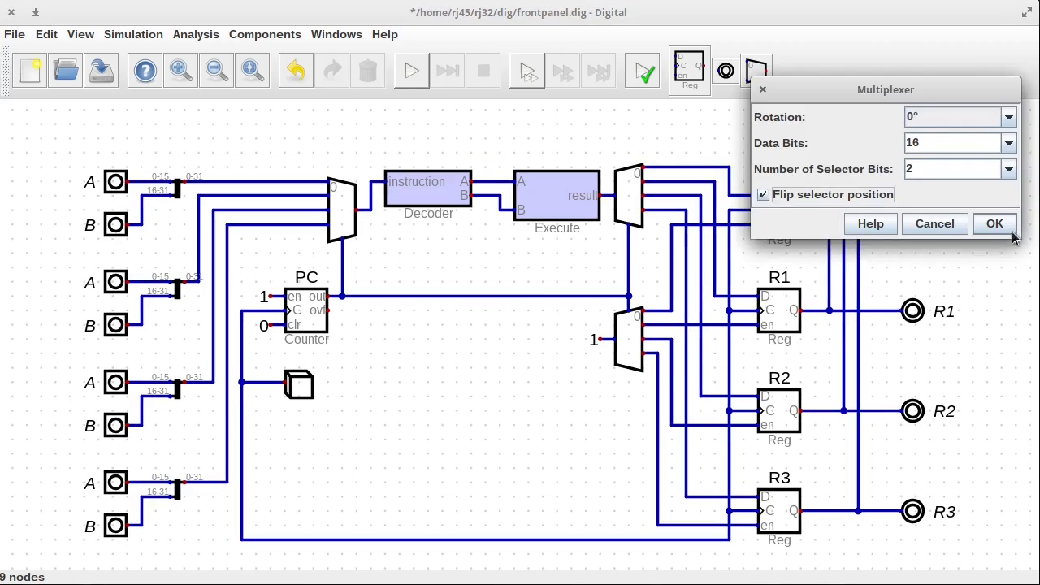
{"action": "left_click", "coordinate": [988, 226]}
{"action": "left_click_drag", "start_coordinate": [787, 105], "coordinate": [935, 188]}
{"action": "left_click_drag", "start_coordinate": [880, 149], "coordinate": [877, 163]}
Add a 16-bit output labelled B and wire it to the new multiplexer's output.
{"action": "left_click", "coordinate": [725, 70]}
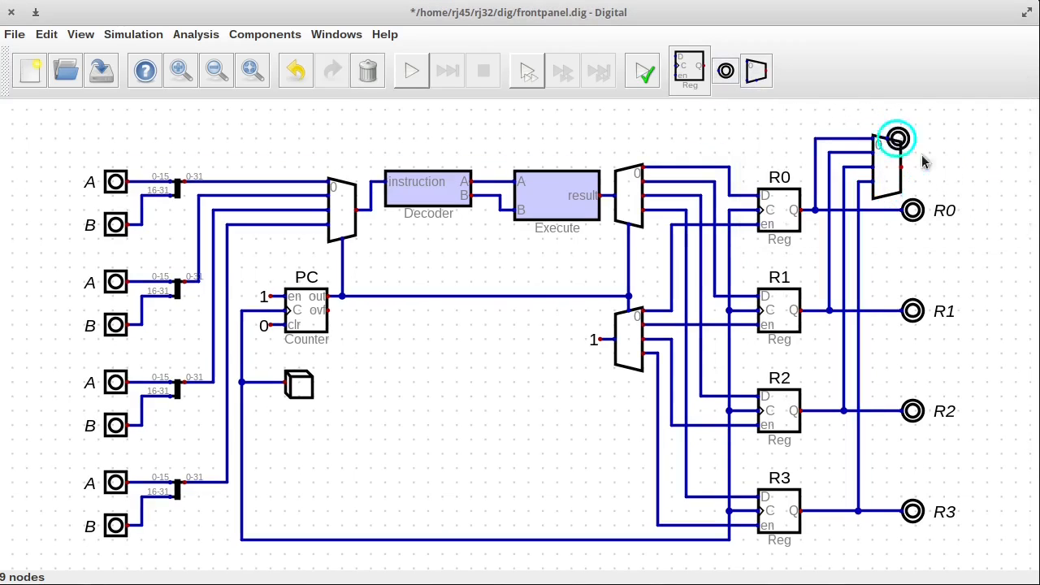
{"action": "left_click", "coordinate": [944, 174]}
{"action": "left_click", "coordinate": [901, 166]}
{"action": "left_click", "coordinate": [931, 167]}
{"action": "right_click", "coordinate": [938, 166]}
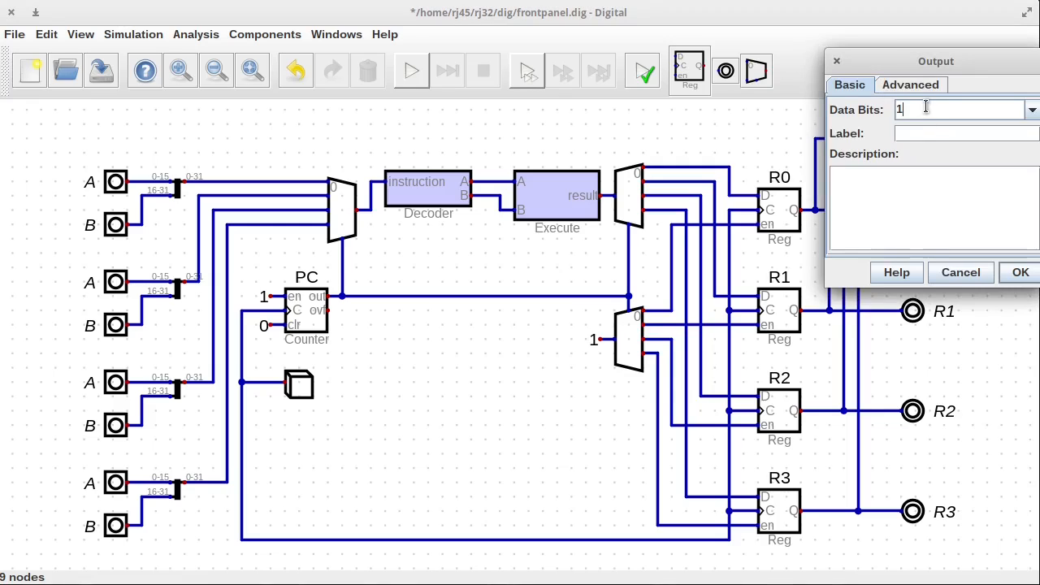
{"action": "type", "text": "6"}
{"action": "left_click", "coordinate": [931, 133]}
{"action": "type", "text": "B"}
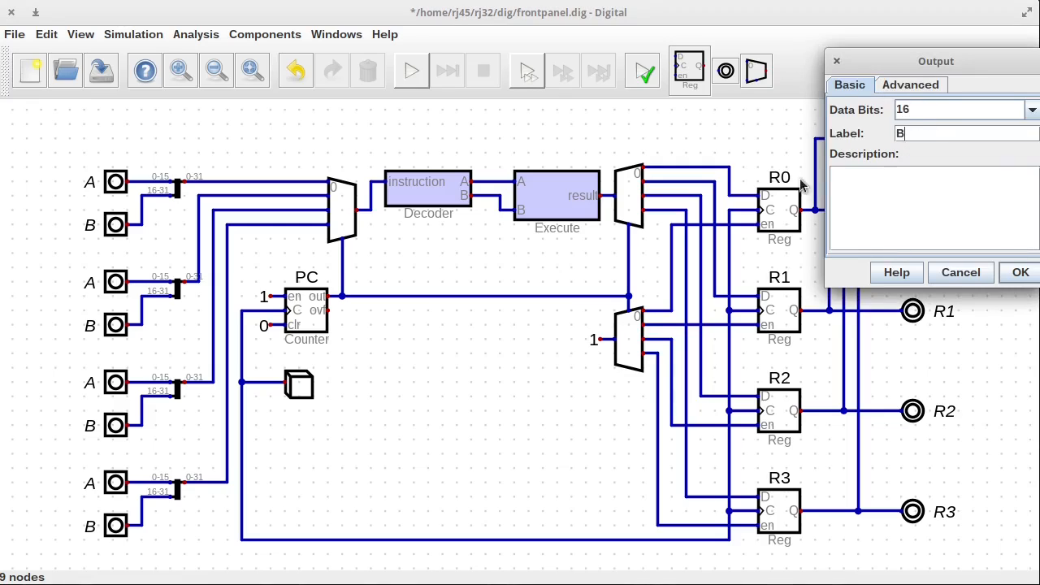
{"action": "left_click", "coordinate": [1020, 273]}
Add a 2-bit input labelled rs above R0 and wire it to the new multiplexer's selector.
{"action": "left_click", "coordinate": [265, 34]}
{"action": "mouse_move", "coordinate": [242, 68]}
{"action": "left_click", "coordinate": [349, 72]}
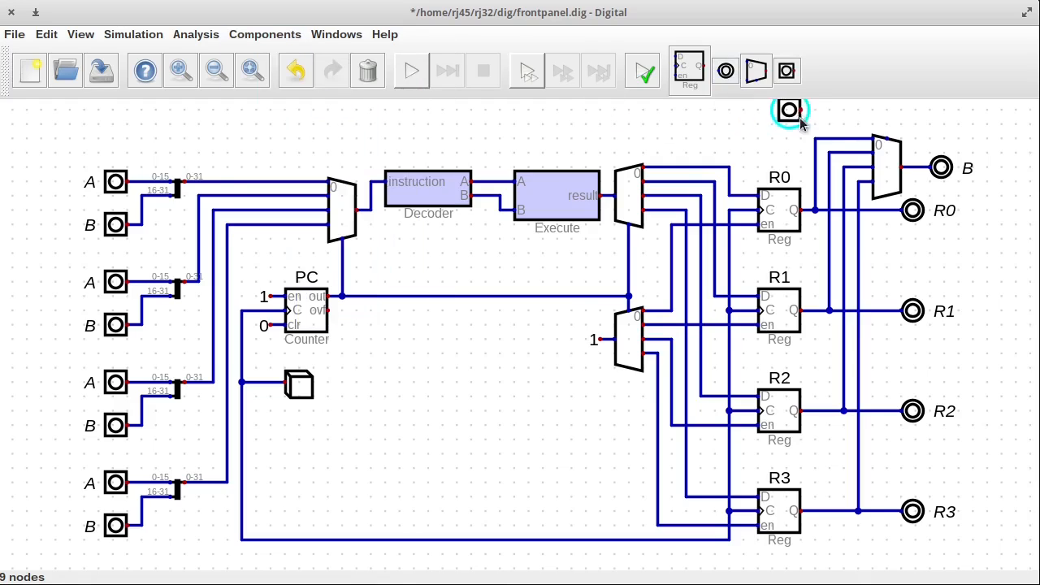
{"action": "left_click", "coordinate": [800, 119]}
{"action": "left_click", "coordinate": [802, 111]}
{"action": "left_click", "coordinate": [874, 145]}
{"action": "right_click", "coordinate": [789, 113]}
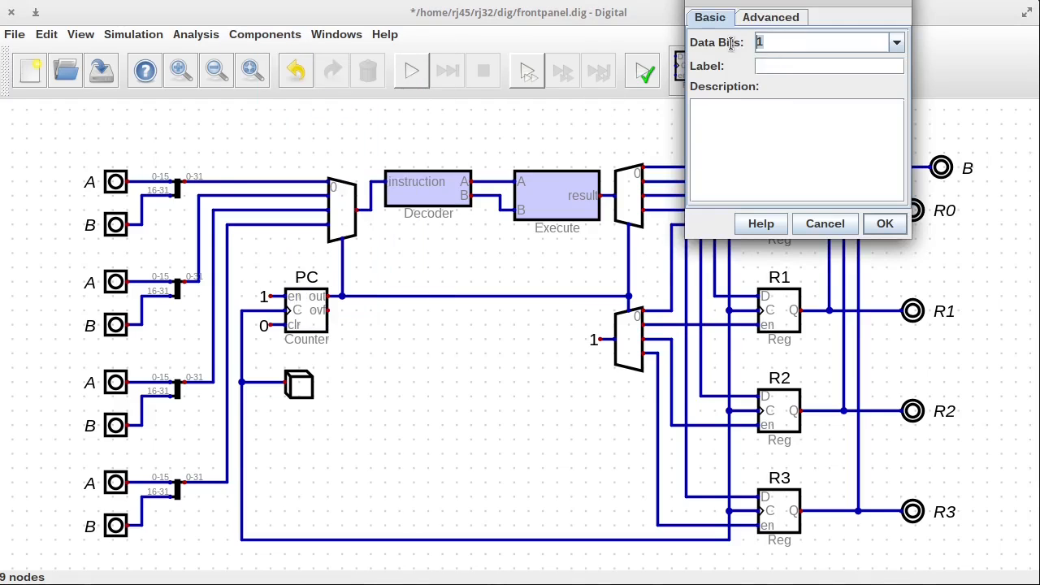
{"action": "type", "text": "2"}
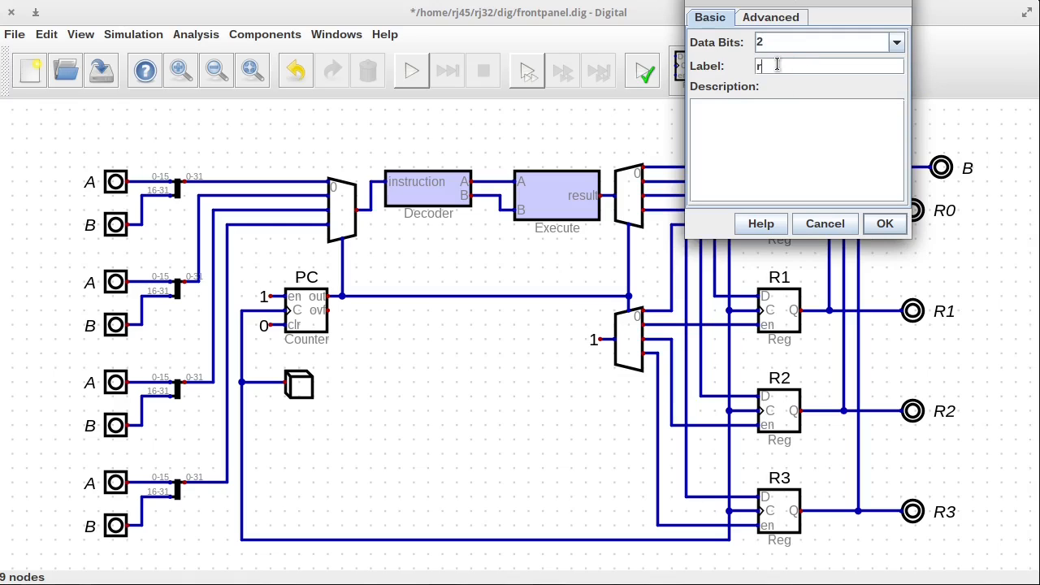
{"action": "left_click", "coordinate": [902, 231]}
Start the simulation and pulse the clock four times to load all four registers.
{"action": "left_click", "coordinate": [409, 73]}
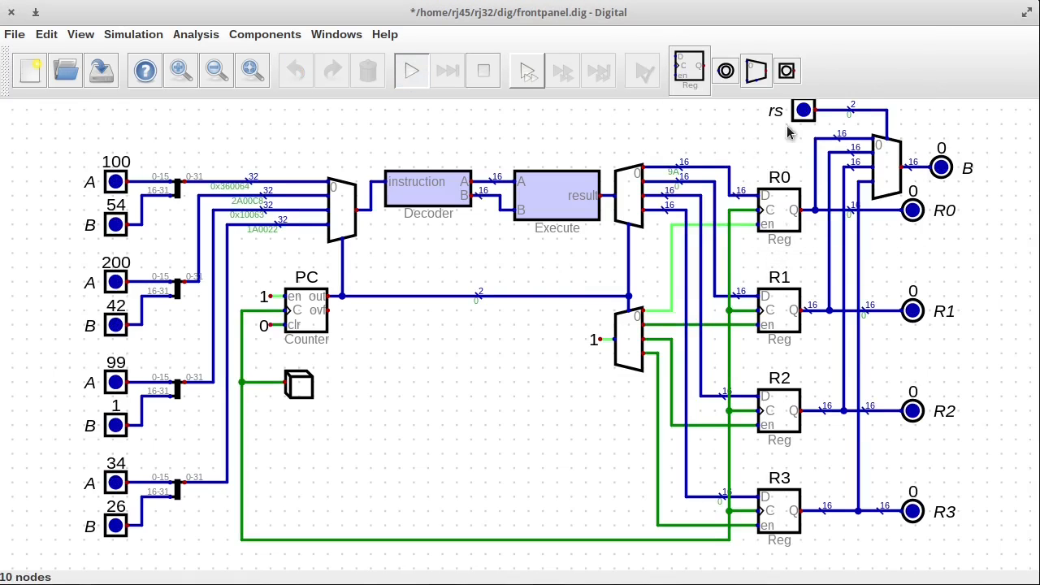
{"action": "key", "text": "F1"}
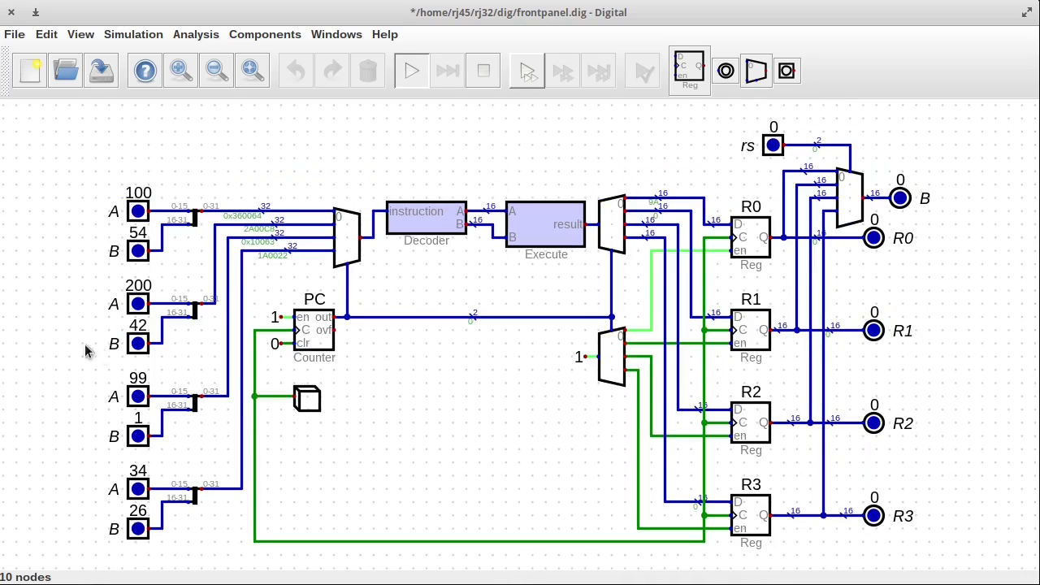
{"action": "left_click", "coordinate": [306, 398]}
{"action": "left_click", "coordinate": [306, 398]}
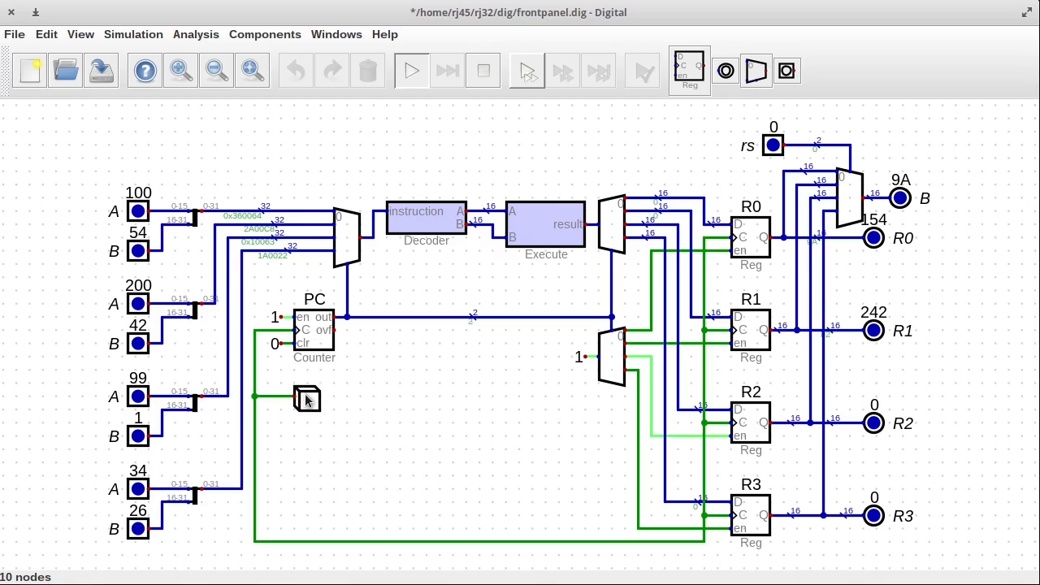
{"action": "left_click", "coordinate": [307, 398]}
{"action": "left_click", "coordinate": [306, 398]}
Step the rs input up through its values to 3 and back to 0, checking which register reaches B.
{"action": "left_click", "coordinate": [767, 146]}
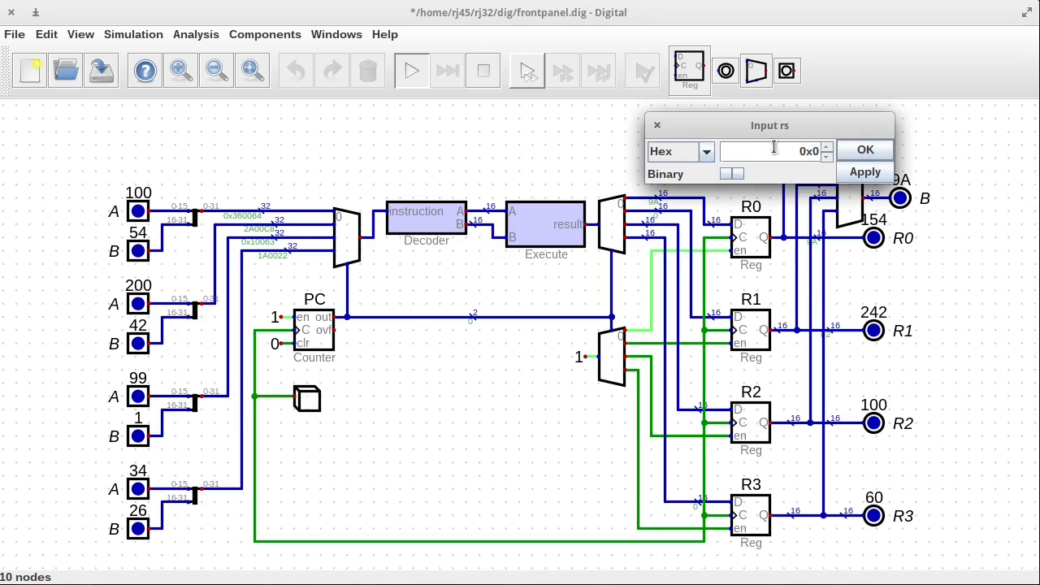
{"action": "left_click_drag", "start_coordinate": [741, 128], "coordinate": [502, 156]}
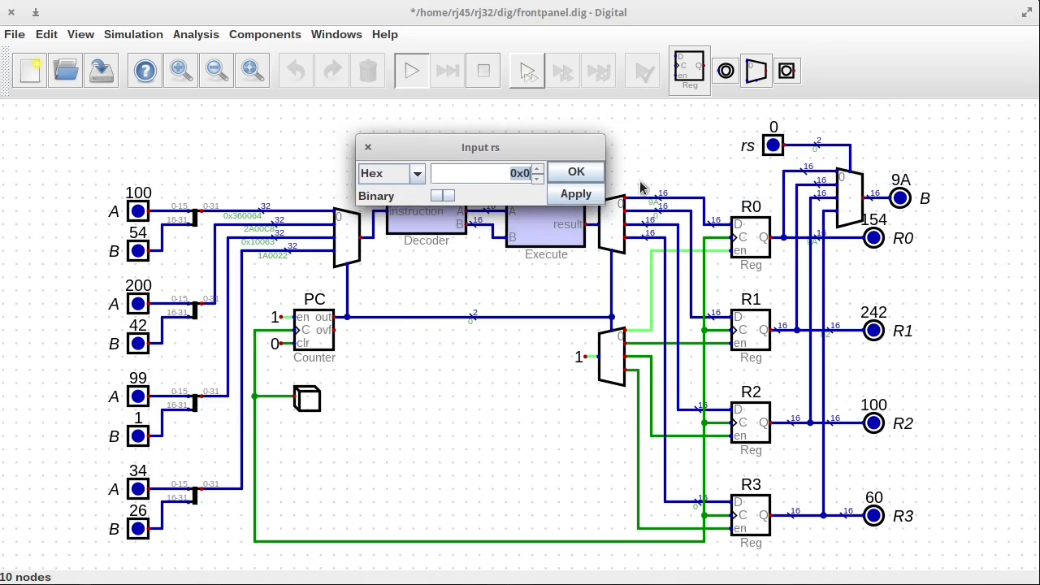
{"action": "left_click", "coordinate": [538, 170]}
{"action": "left_click", "coordinate": [538, 171]}
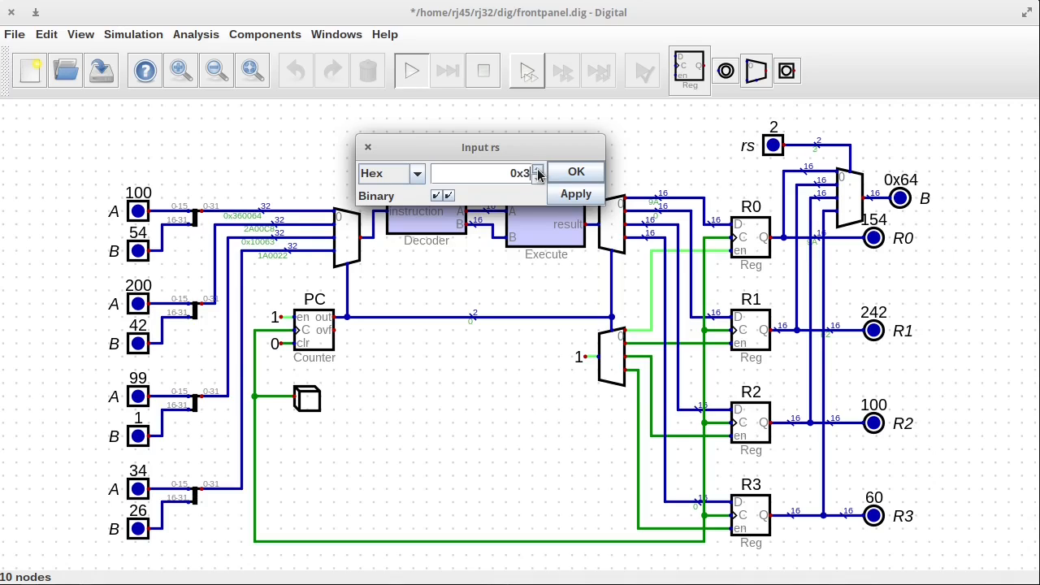
{"action": "left_click", "coordinate": [575, 171]}
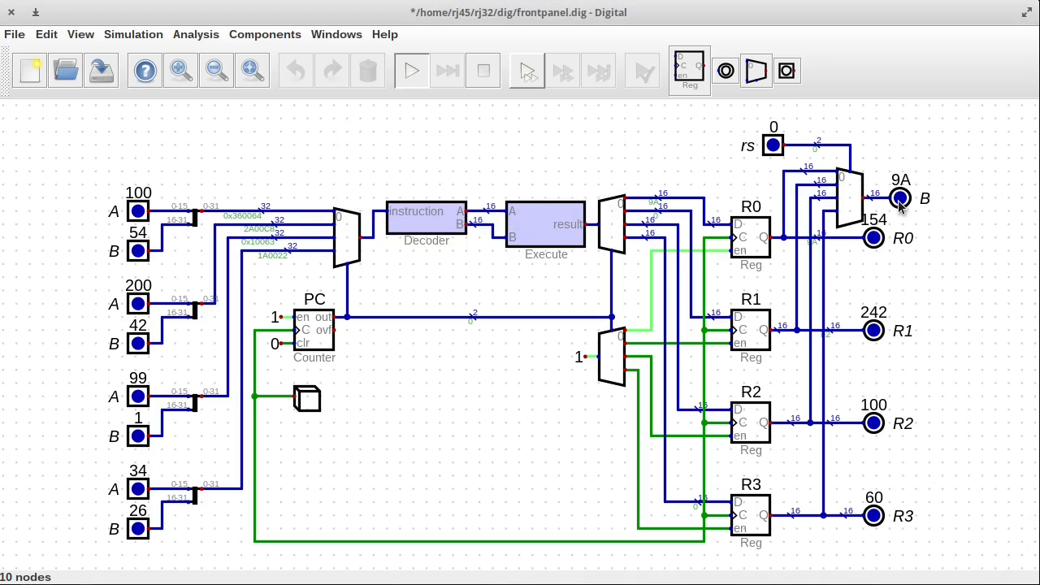
Stop the simulation and change output B's number format.
{"action": "left_click", "coordinate": [483, 70]}
{"action": "right_click", "coordinate": [900, 200]}
{"action": "left_click", "coordinate": [868, 122]}
{"action": "left_click", "coordinate": [964, 203]}
{"action": "left_click", "coordinate": [918, 237]}
{"action": "left_click", "coordinate": [971, 312]}
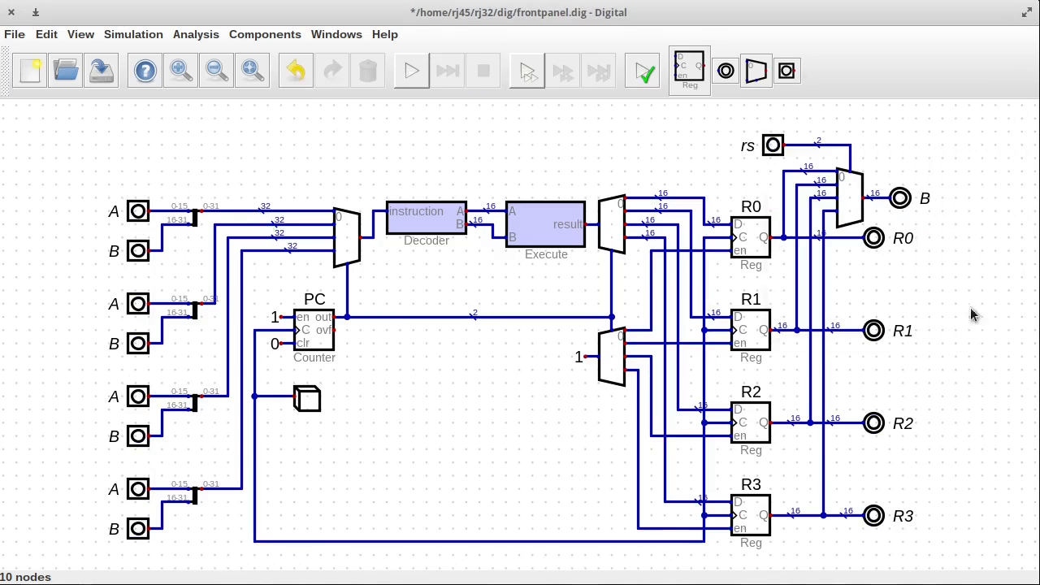
Start the simulation and pulse the clock until all four registers are loaded with their results.
{"action": "left_click", "coordinate": [412, 71]}
{"action": "left_click", "coordinate": [302, 394]}
{"action": "left_click", "coordinate": [303, 395]}
{"action": "left_click", "coordinate": [302, 395]}
{"action": "left_click", "coordinate": [302, 395]}
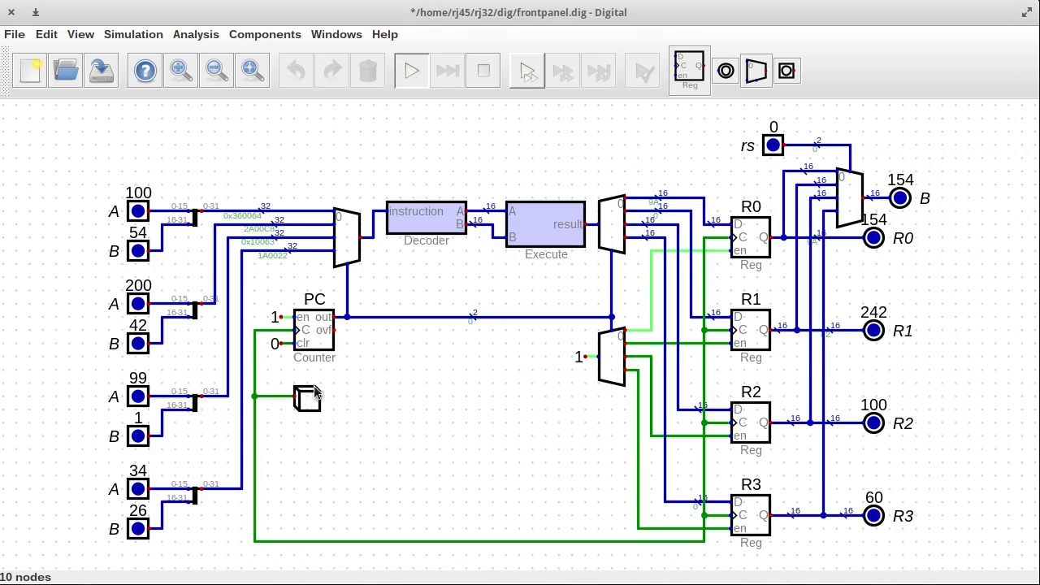
Step the rs input through its values and back to 0 to check that B outputs the selected register.
{"action": "left_click", "coordinate": [774, 151]}
{"action": "left_click_drag", "start_coordinate": [776, 124], "coordinate": [546, 235]}
{"action": "left_click", "coordinate": [602, 258]}
{"action": "left_click", "coordinate": [602, 257]}
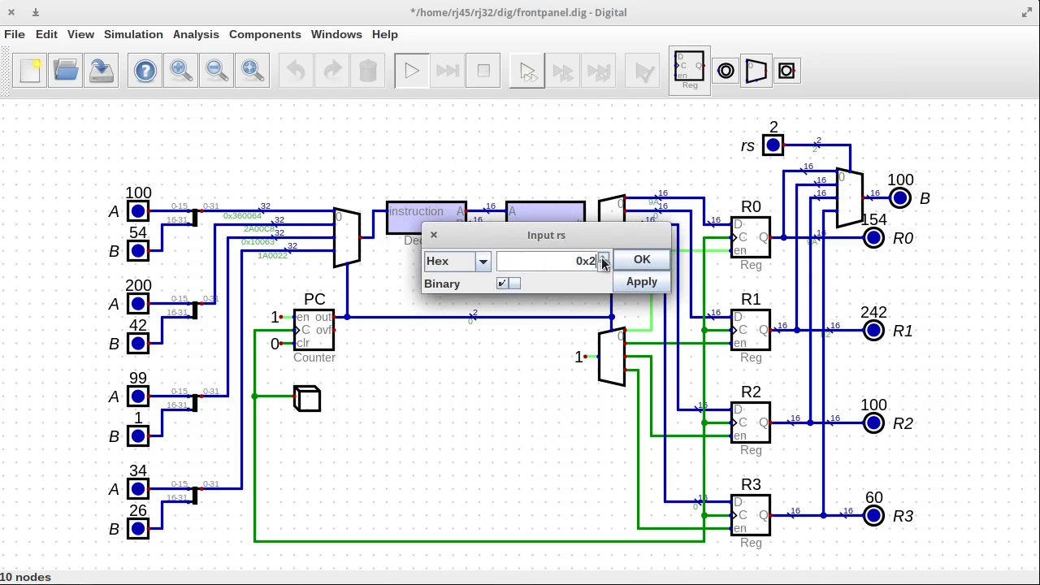
{"action": "left_click", "coordinate": [603, 256]}
{"action": "left_click", "coordinate": [603, 257]}
{"action": "left_click", "coordinate": [602, 266]}
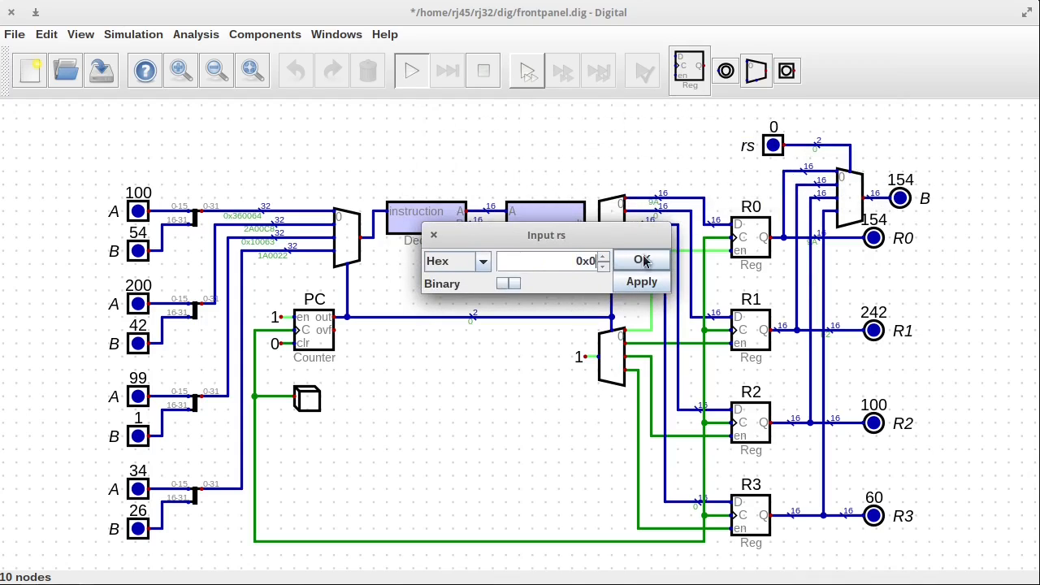
{"action": "left_click", "coordinate": [638, 259]}
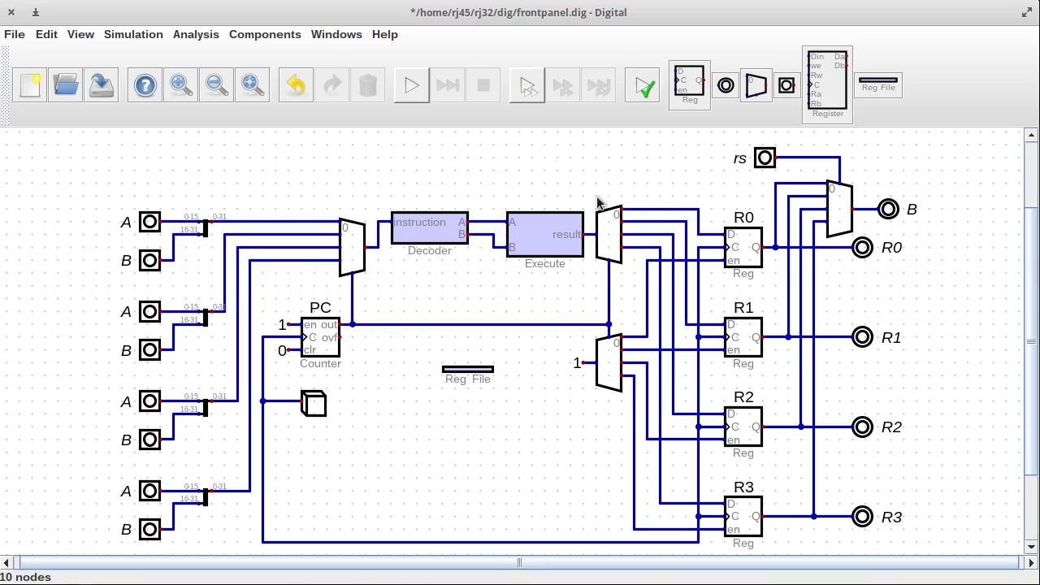
Copy the four-register stage with its demultiplexers and rs multiplexer, and open the Reg File component's included circuit.
{"action": "left_click_drag", "start_coordinate": [588, 137], "coordinate": [940, 551]}
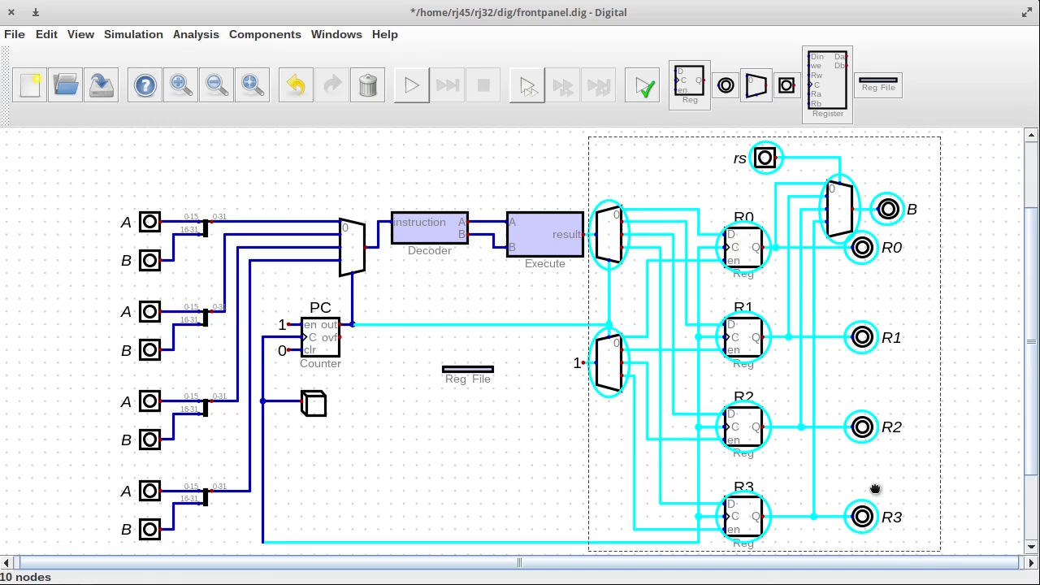
{"action": "key", "text": "ctrl+c"}
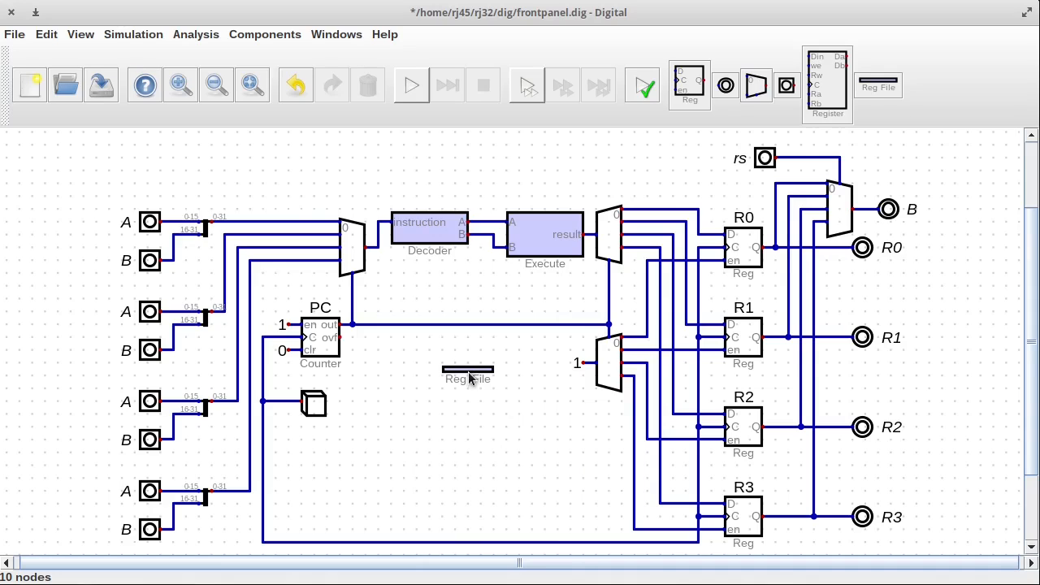
{"action": "right_click", "coordinate": [468, 374]}
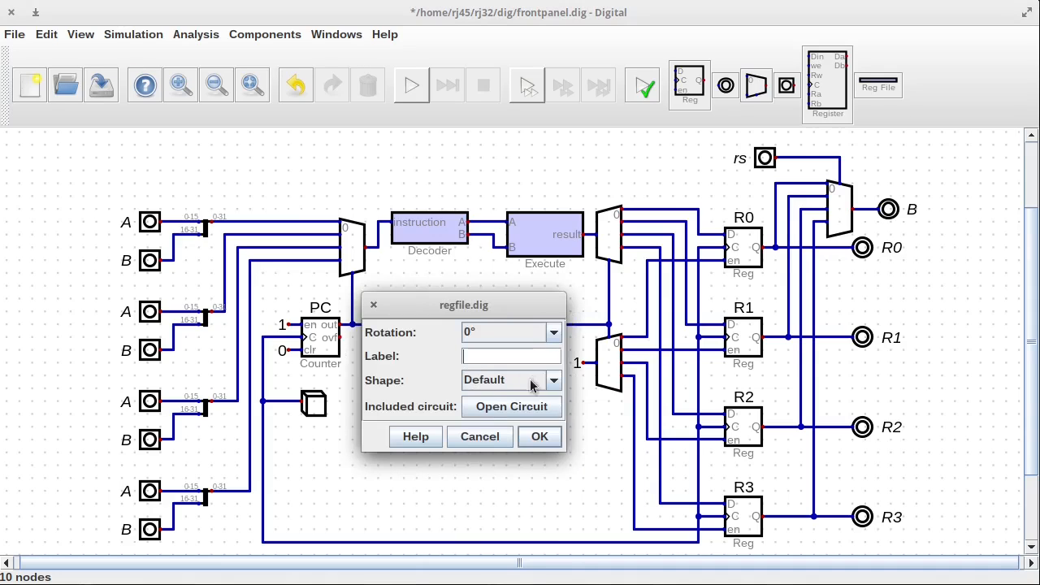
{"action": "left_click", "coordinate": [481, 439]}
{"action": "left_click_drag", "start_coordinate": [591, 134], "coordinate": [925, 554]}
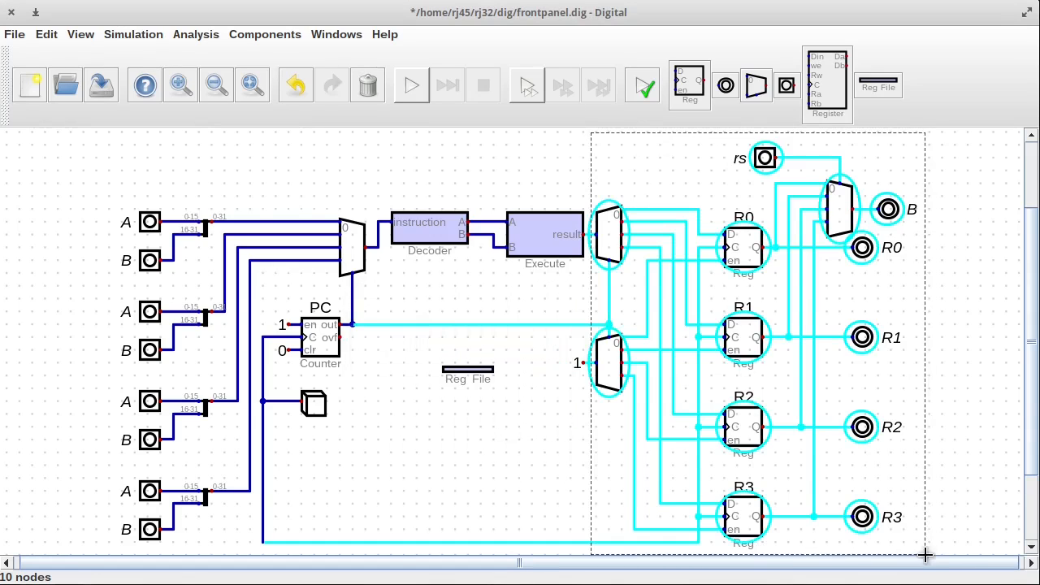
{"action": "left_click", "coordinate": [918, 554]}
{"action": "right_click", "coordinate": [468, 374]}
{"action": "left_click", "coordinate": [512, 406]}
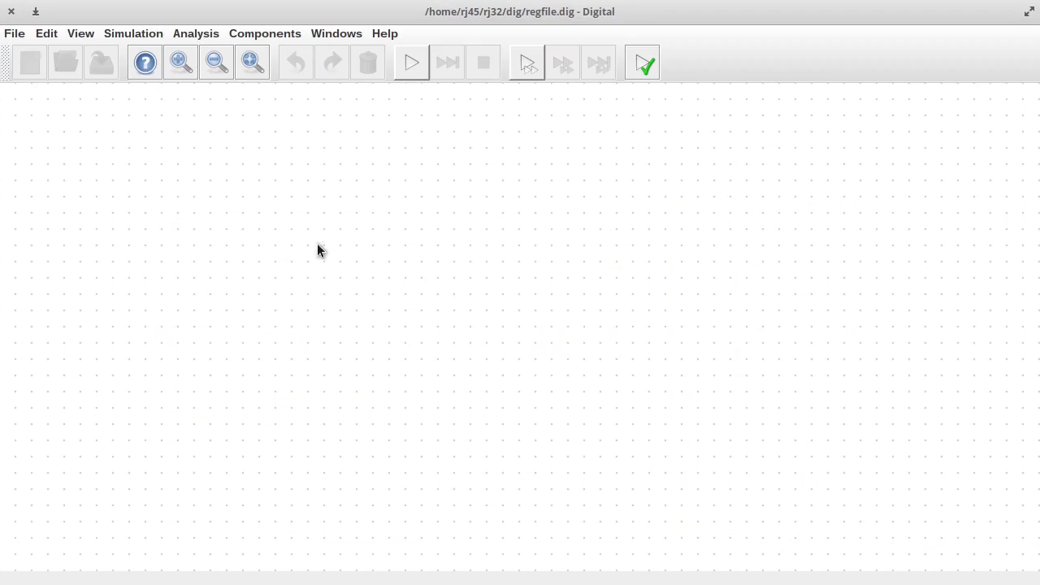
Paste the copied register stage into the empty regfile.dig circuit.
{"action": "left_click_drag", "start_coordinate": [420, 272], "coordinate": [668, 545]}
{"action": "left_click", "coordinate": [662, 546]}
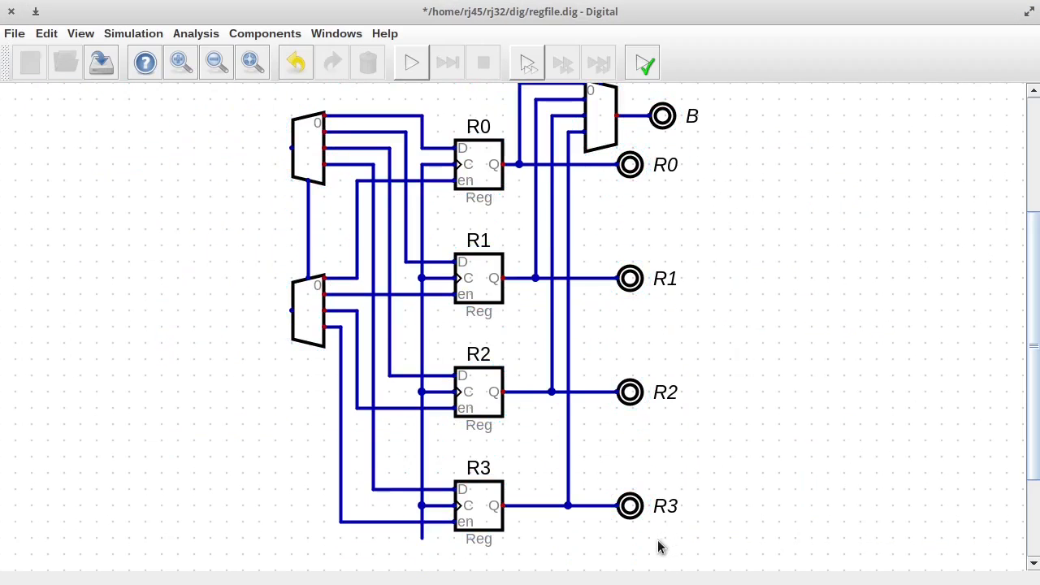
{"action": "scroll", "coordinate": [658, 546], "scroll_direction": "down", "scroll_amount": 1}
Add a clock input labelled clock above the upper demultiplexer.
{"action": "left_click", "coordinate": [272, 37]}
{"action": "mouse_move", "coordinate": [255, 73]}
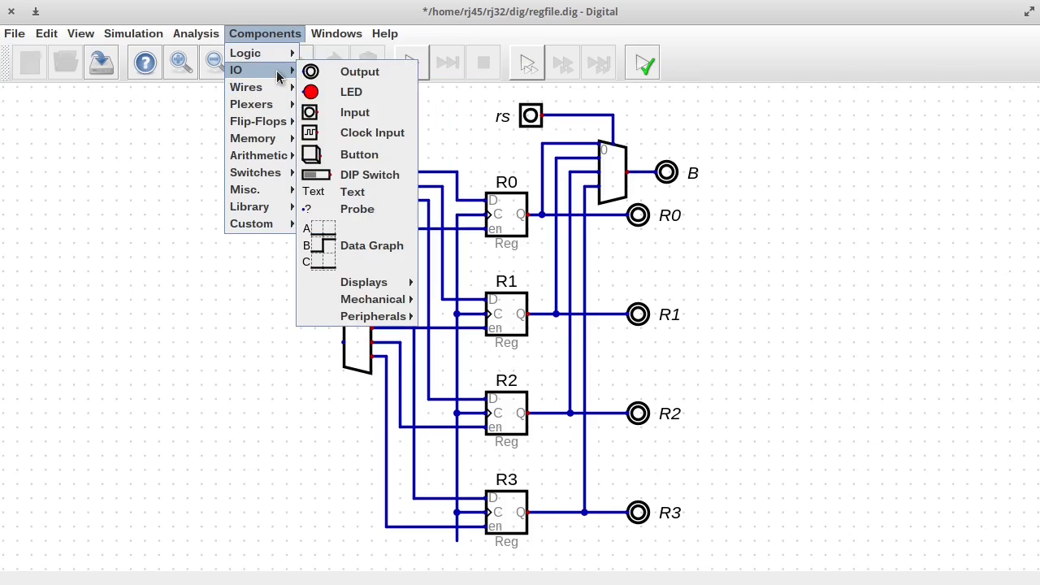
{"action": "left_click", "coordinate": [374, 132]}
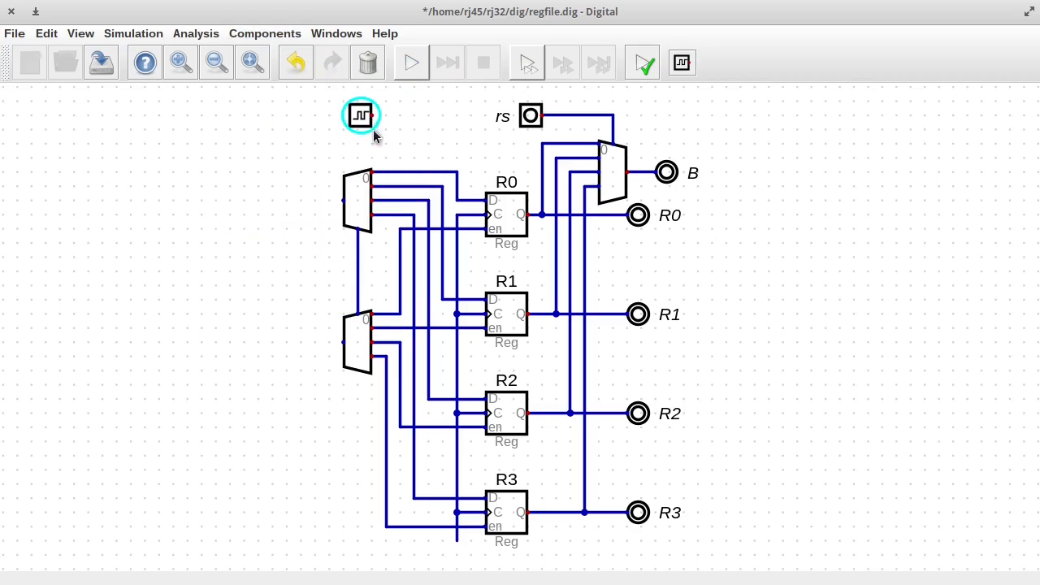
{"action": "left_click", "coordinate": [352, 122]}
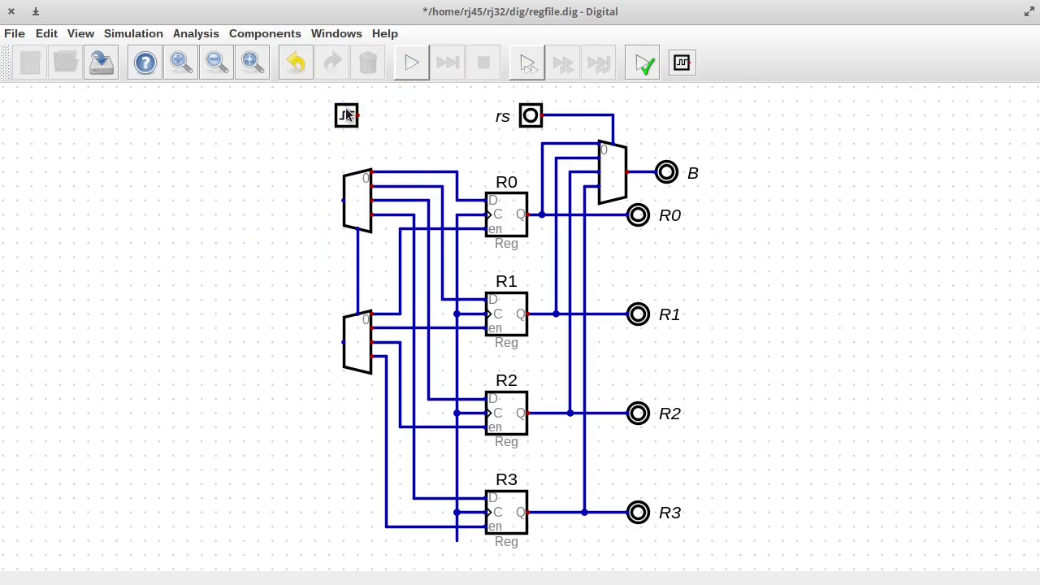
{"action": "right_click", "coordinate": [346, 116]}
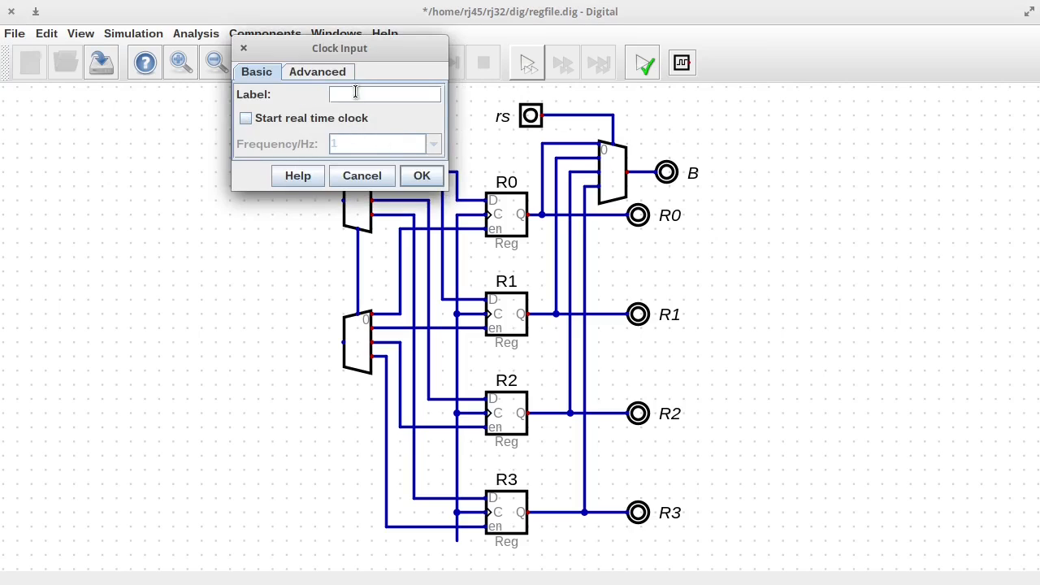
{"action": "type", "text": "clock"}
{"action": "key", "text": "Return"}
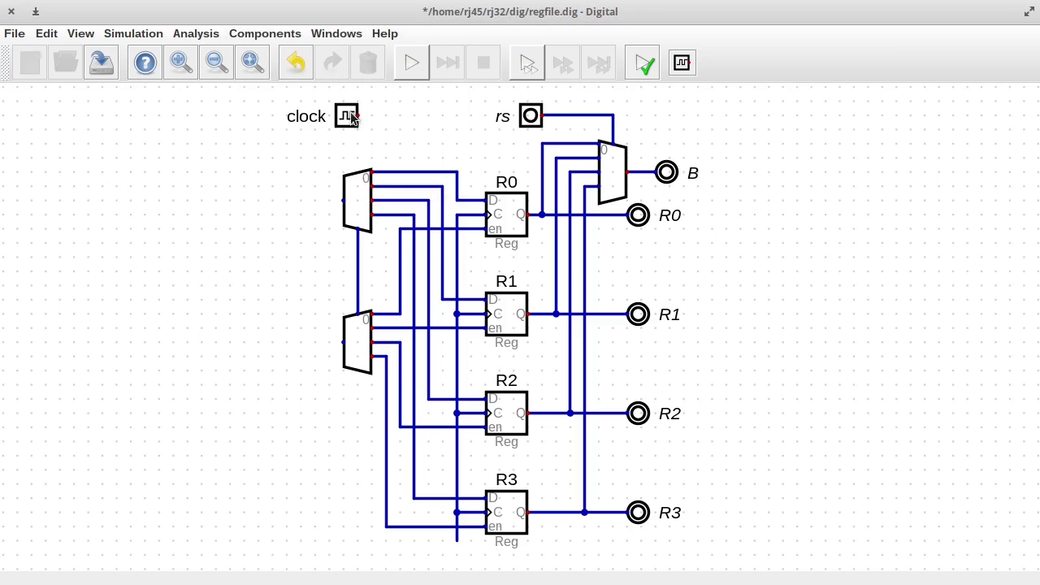
Wire the clock input to the C pins of R0 to R3 and delete the old pasted clock line.
{"action": "left_click", "coordinate": [131, 36]}
{"action": "left_click", "coordinate": [150, 36]}
{"action": "left_click", "coordinate": [357, 115]}
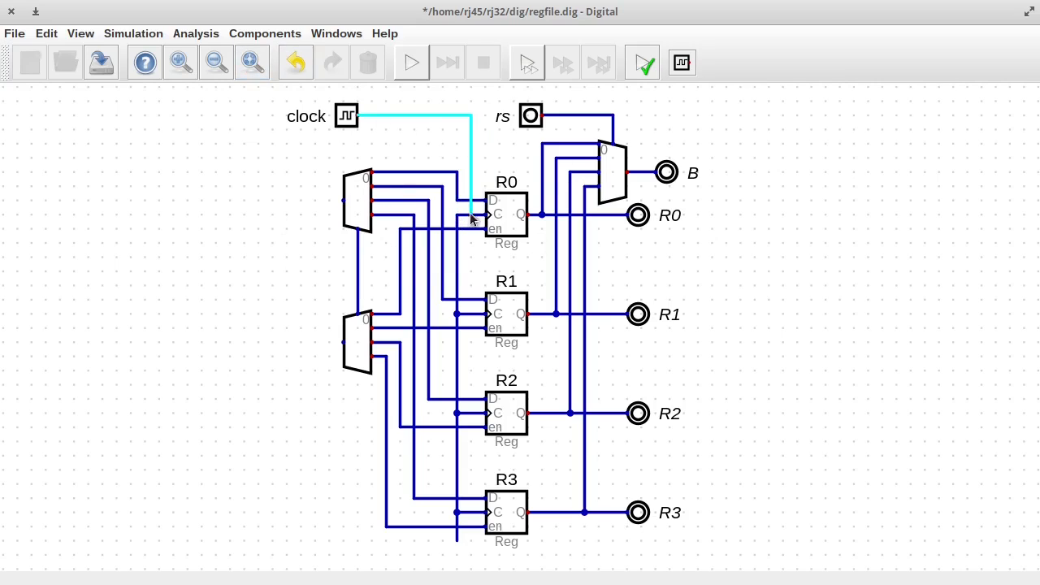
{"action": "left_click", "coordinate": [471, 214]}
{"action": "left_click", "coordinate": [471, 313]}
{"action": "left_click", "coordinate": [470, 413]}
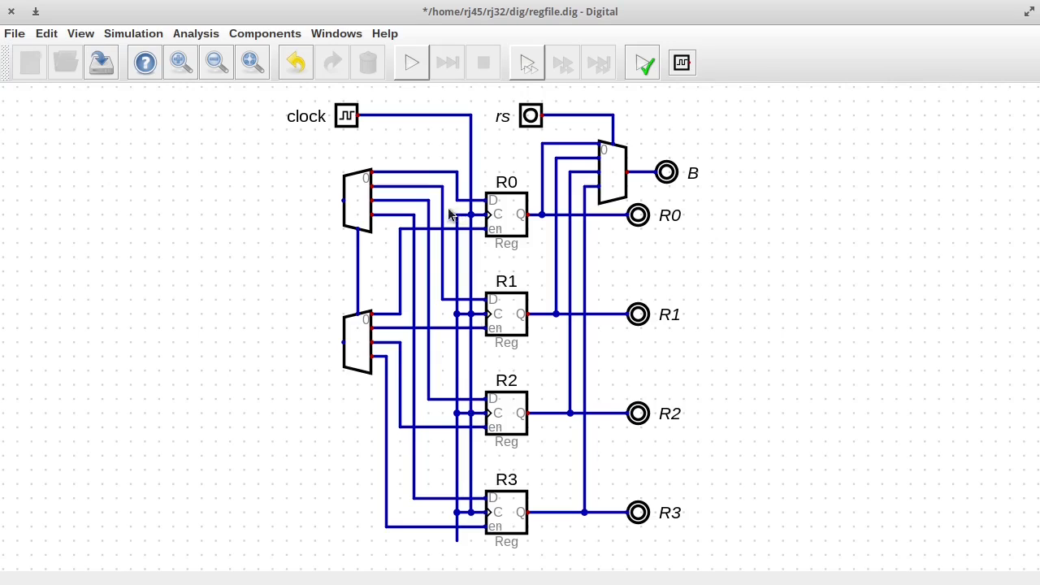
{"action": "left_click_drag", "start_coordinate": [449, 209], "coordinate": [464, 552]}
{"action": "key", "text": "Delete"}
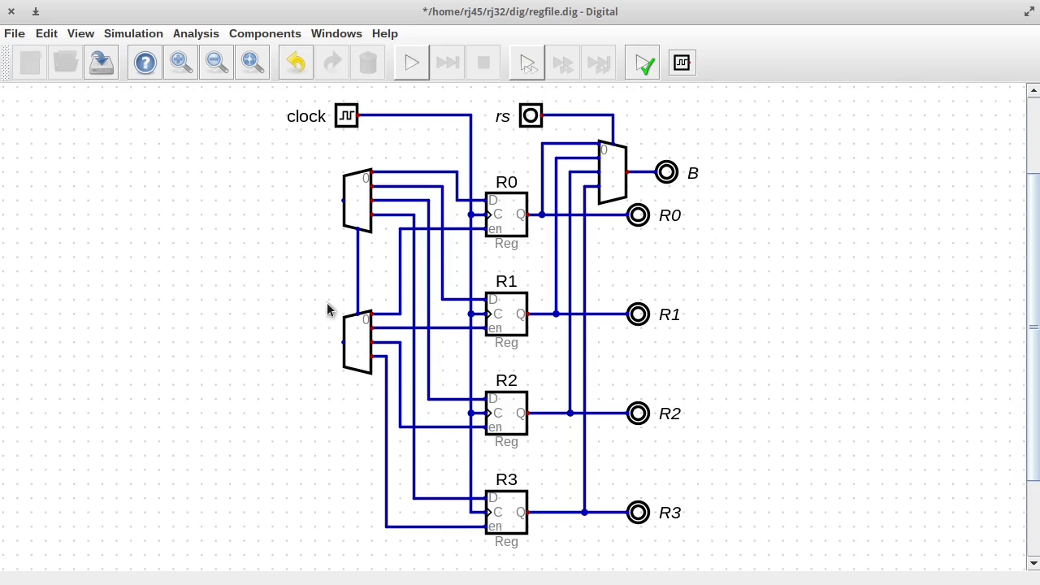
Place a decoder beside the lower demultiplexer, with 2 selector bits and a flipped selector position.
{"action": "left_click_drag", "start_coordinate": [321, 299], "coordinate": [381, 399]}
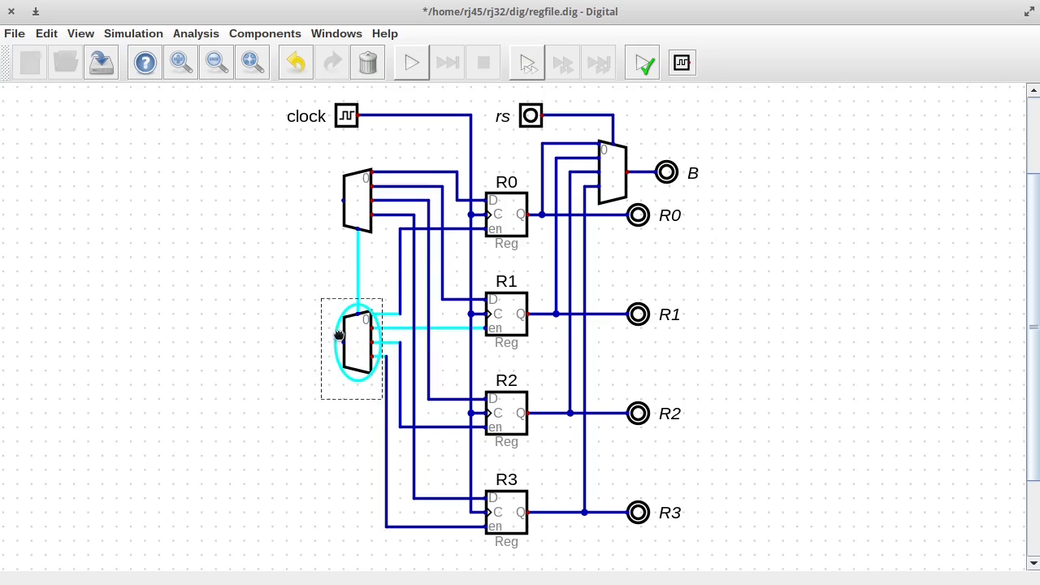
{"action": "left_click", "coordinate": [315, 379]}
{"action": "left_click", "coordinate": [262, 33]}
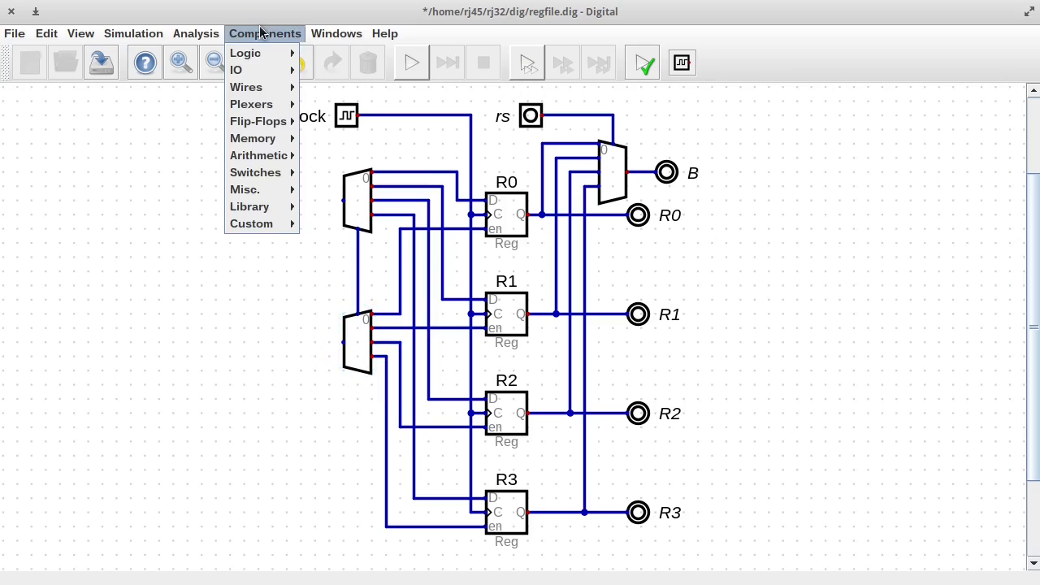
{"action": "mouse_move", "coordinate": [260, 111]}
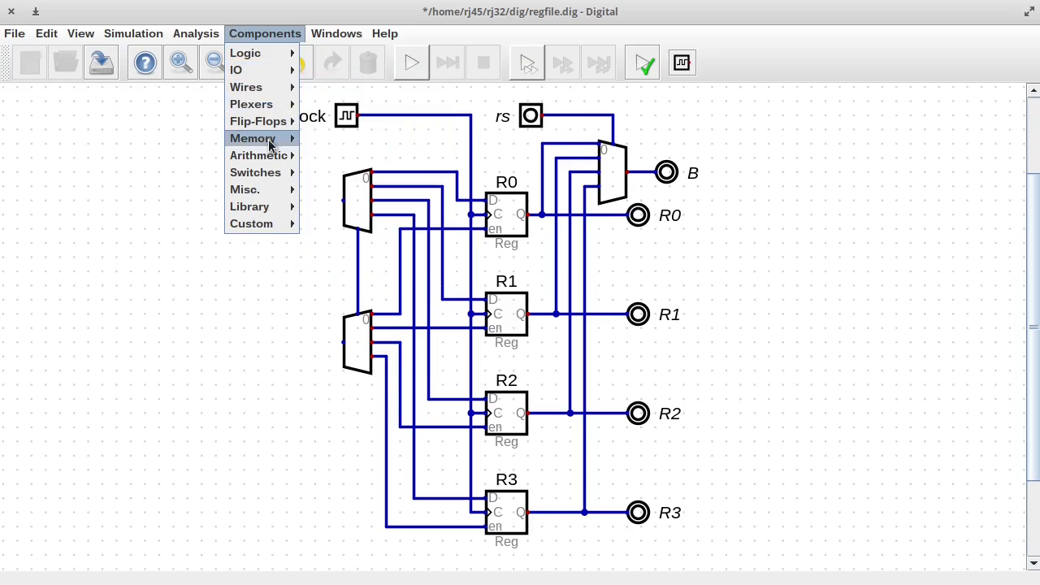
{"action": "left_click", "coordinate": [378, 164]}
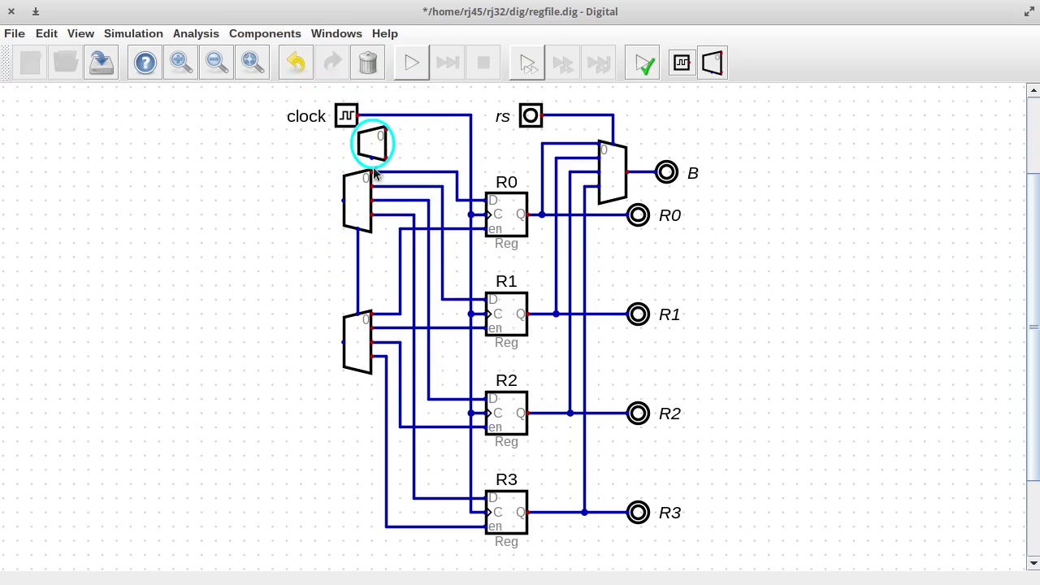
{"action": "left_click", "coordinate": [302, 360]}
{"action": "right_click", "coordinate": [292, 348]}
{"action": "left_click", "coordinate": [177, 374]}
{"action": "left_click", "coordinate": [336, 347]}
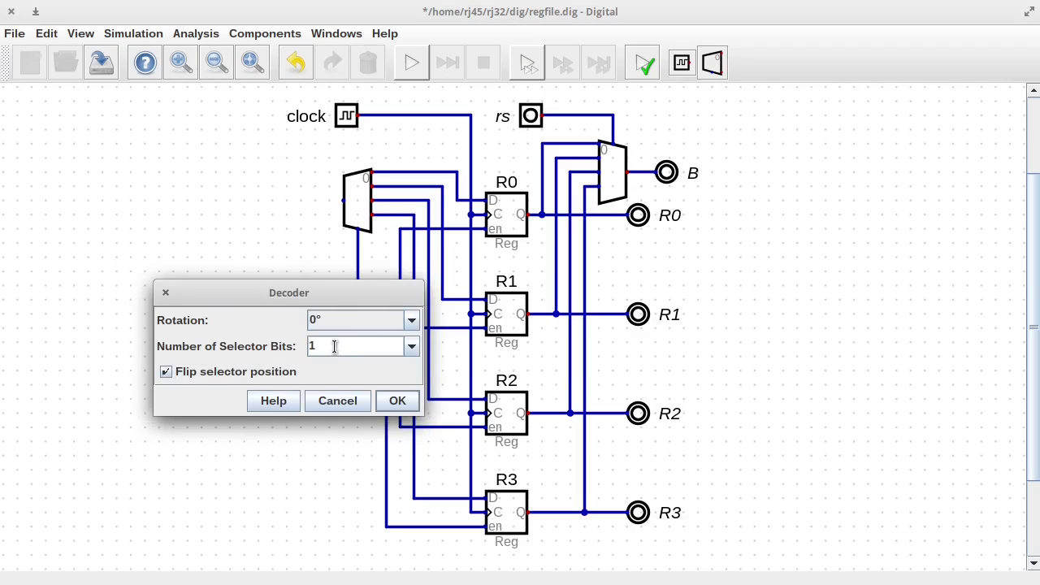
{"action": "key", "text": "BackSpace"}
{"action": "type", "text": "2"}
{"action": "key", "text": "Return"}
Delete the lower demultiplexer and move the decoder into its place on the register enable wires.
{"action": "left_click", "coordinate": [357, 349]}
{"action": "key", "text": "Delete"}
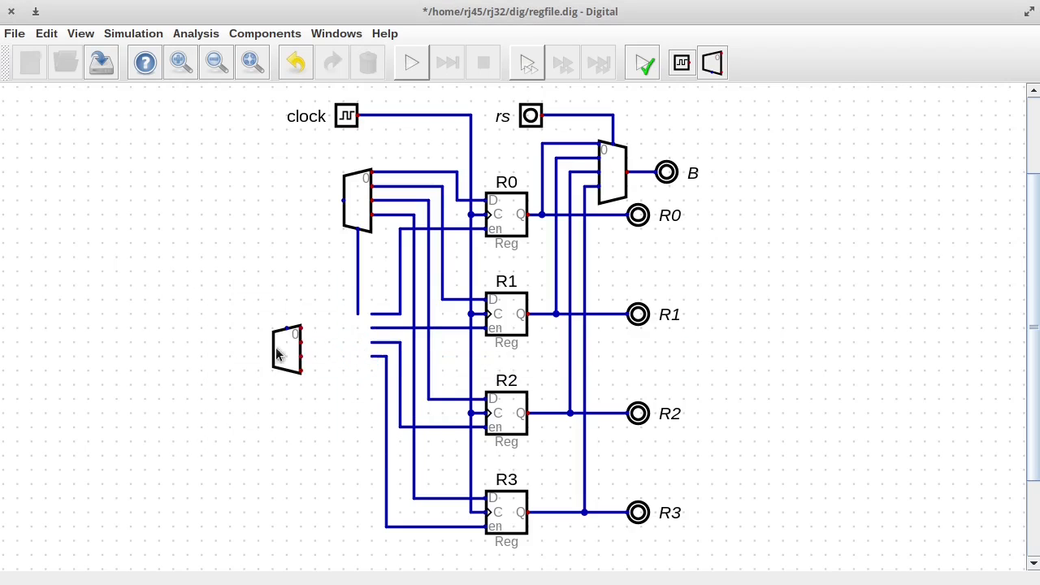
{"action": "left_click_drag", "start_coordinate": [279, 348], "coordinate": [353, 339]}
Add a 2-bit input labelled rd and wire it to the selector line shared by the demultiplexer and decoder.
{"action": "left_click", "coordinate": [264, 34]}
{"action": "mouse_move", "coordinate": [262, 72]}
{"action": "left_click", "coordinate": [355, 112]}
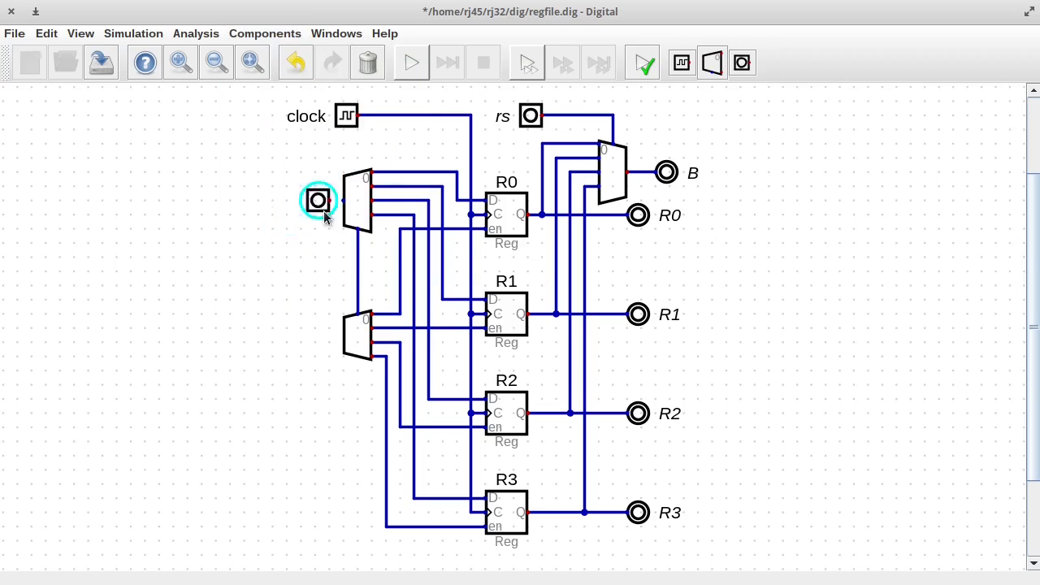
{"action": "left_click", "coordinate": [315, 280]}
{"action": "left_click", "coordinate": [327, 271]}
{"action": "left_click", "coordinate": [358, 273]}
{"action": "right_click", "coordinate": [318, 273]}
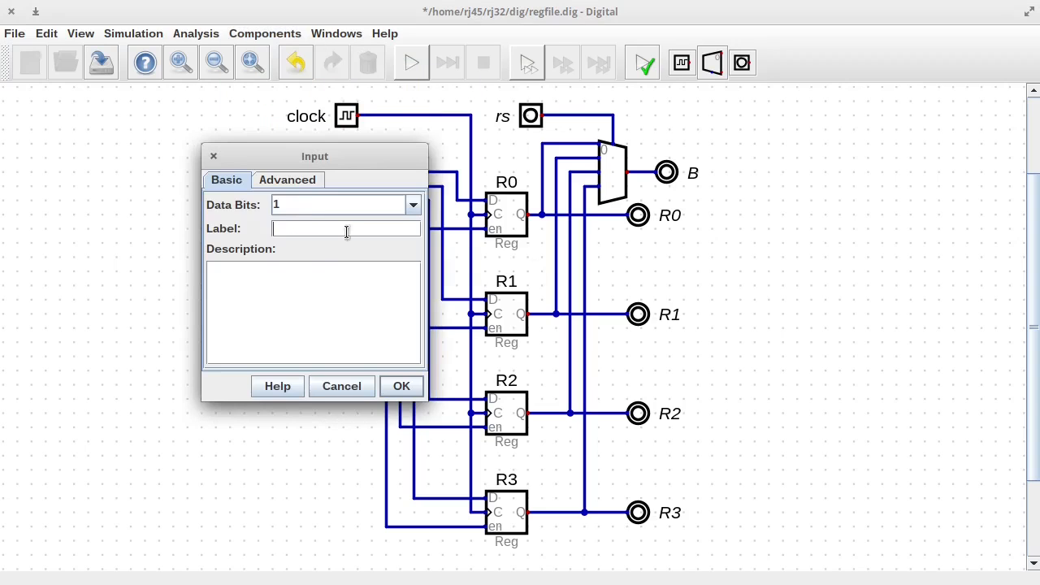
{"action": "type", "text": "2"}
{"action": "left_click", "coordinate": [297, 227]}
{"action": "left_click", "coordinate": [401, 387]}
{"action": "left_click_drag", "start_coordinate": [248, 270], "coordinate": [267, 289]}
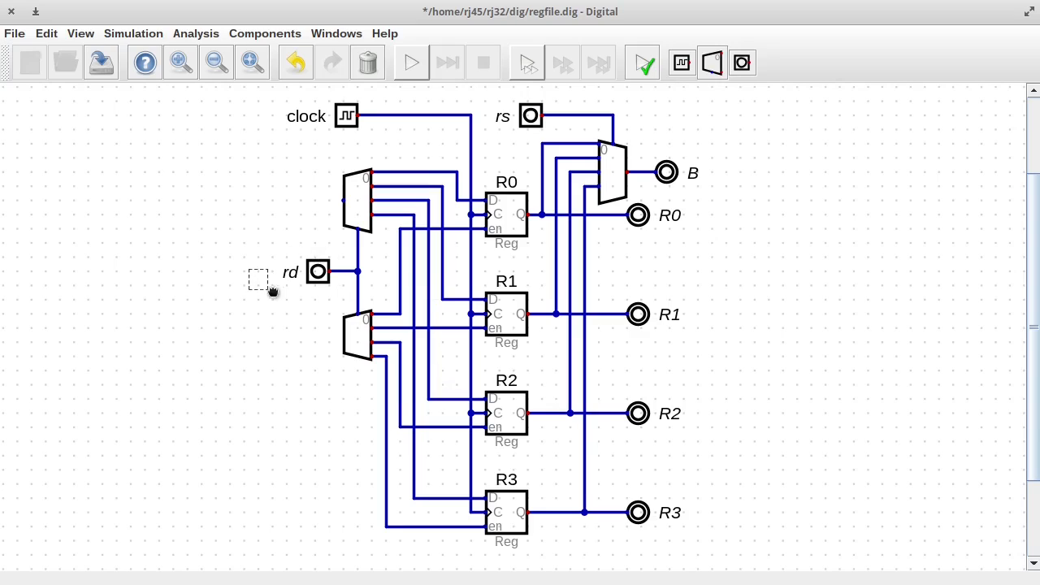
Add a 16-bit input labelled result at the data input of the upper demultiplexer.
{"action": "left_click", "coordinate": [357, 197]}
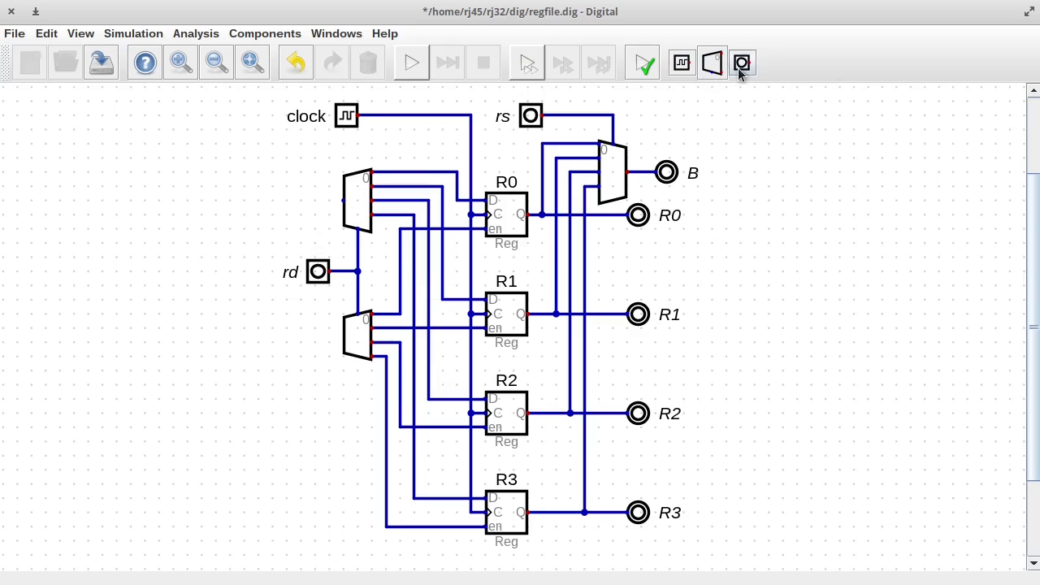
{"action": "left_click", "coordinate": [740, 65]}
{"action": "left_click", "coordinate": [328, 210]}
{"action": "right_click", "coordinate": [315, 202]}
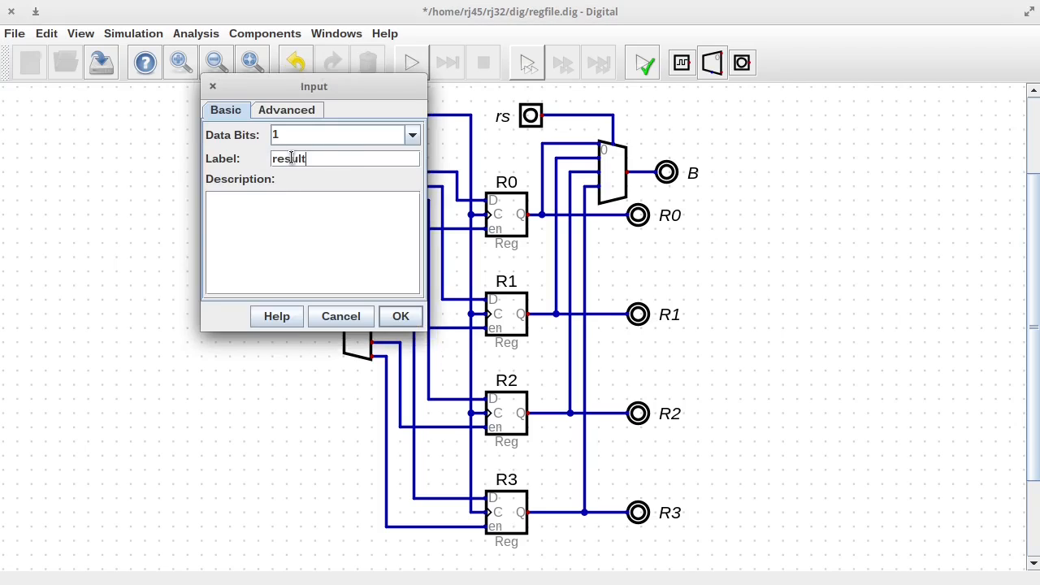
{"action": "key", "text": "Return"}
Start the register file simulation and open the result input's value entry, keeping its value.
{"action": "left_click", "coordinate": [410, 63]}
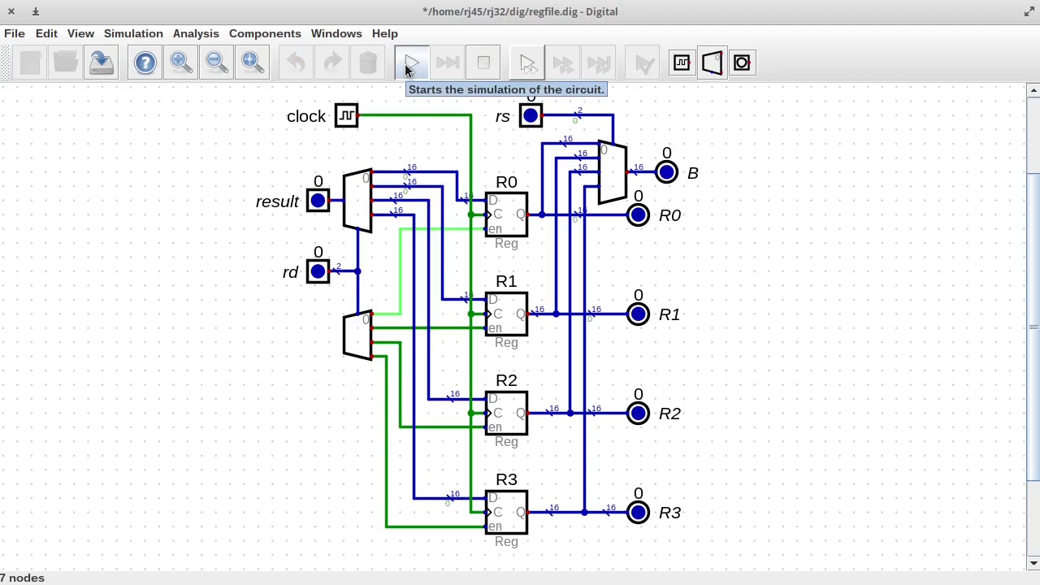
{"action": "left_click", "coordinate": [322, 203]}
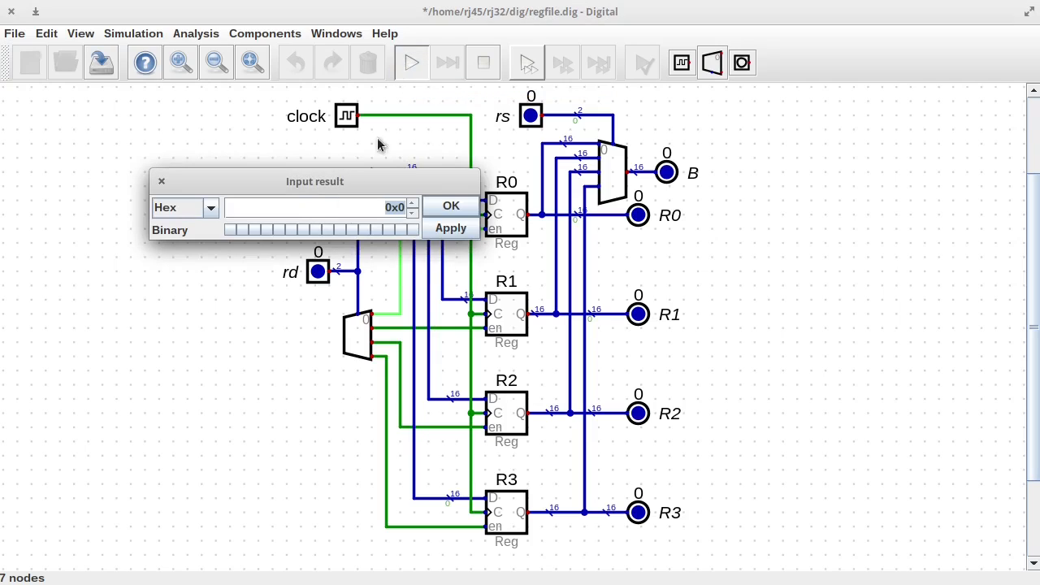
{"action": "left_click", "coordinate": [451, 205]}
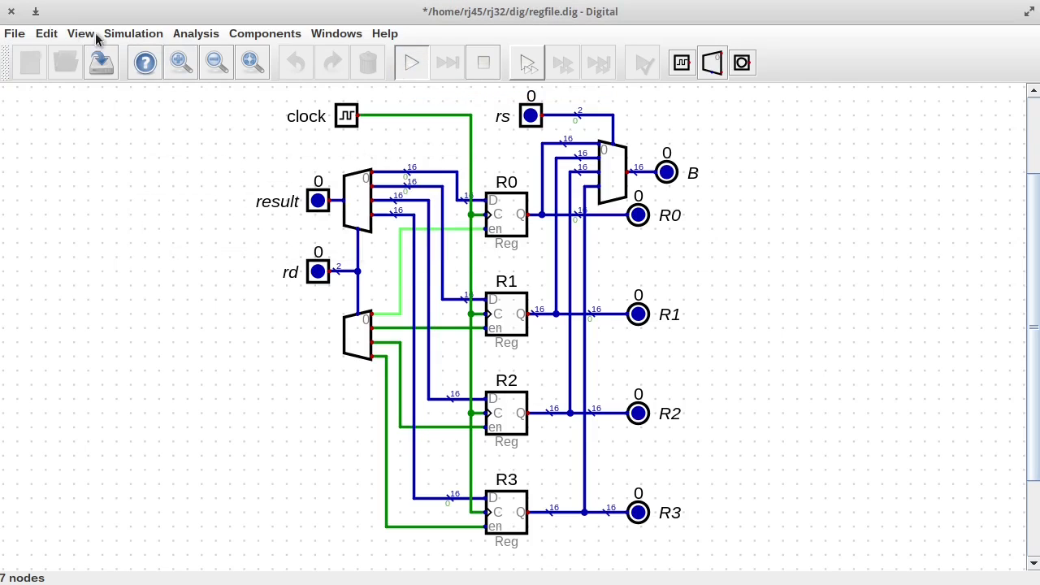
Show the full clock step measurement graph beside the circuit and toggle the clock high.
{"action": "left_click", "coordinate": [134, 34]}
{"action": "left_click", "coordinate": [150, 67]}
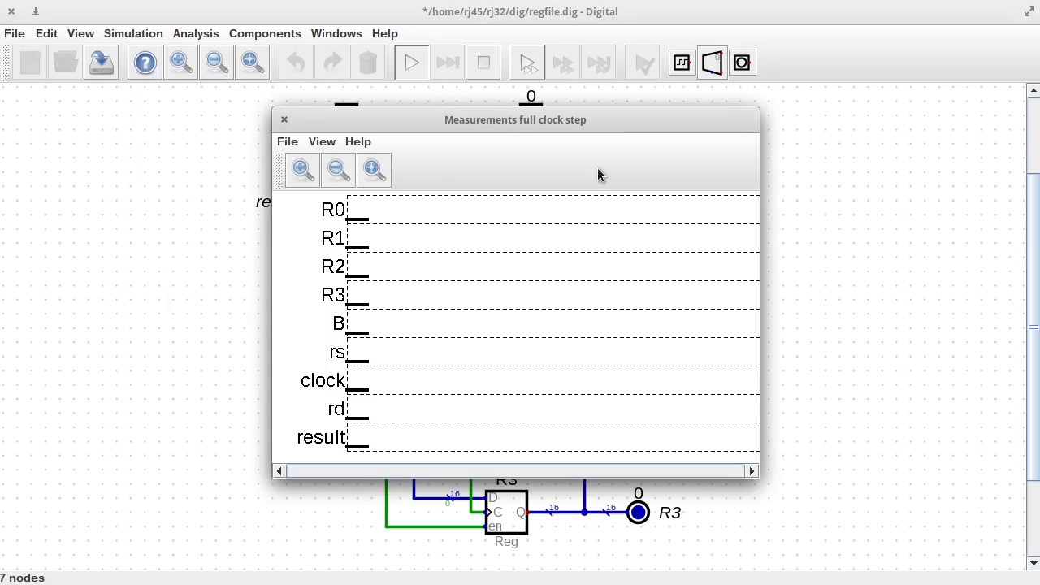
{"action": "left_click_drag", "start_coordinate": [470, 125], "coordinate": [768, 153]}
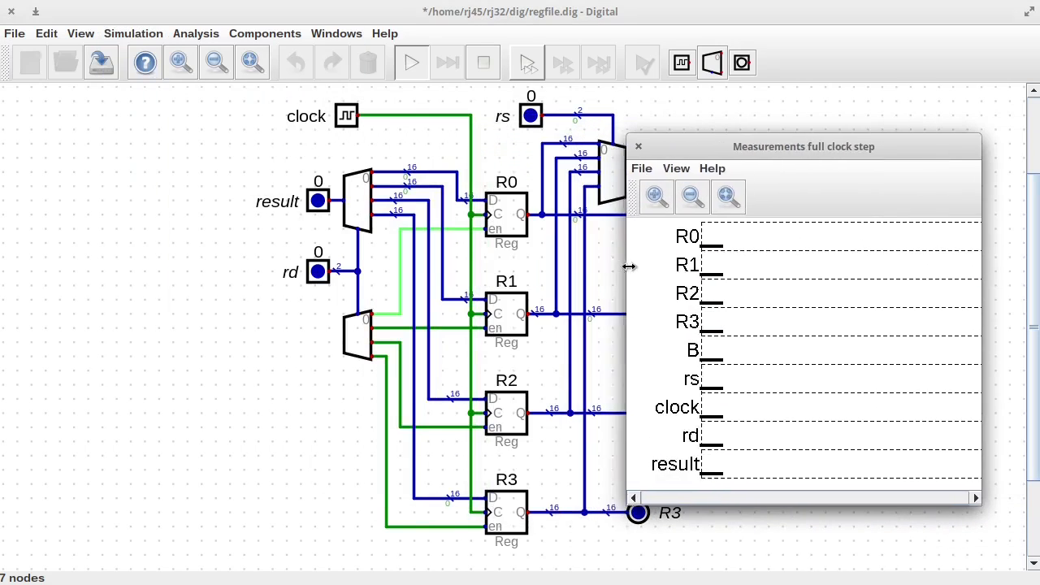
{"action": "left_click", "coordinate": [346, 118]}
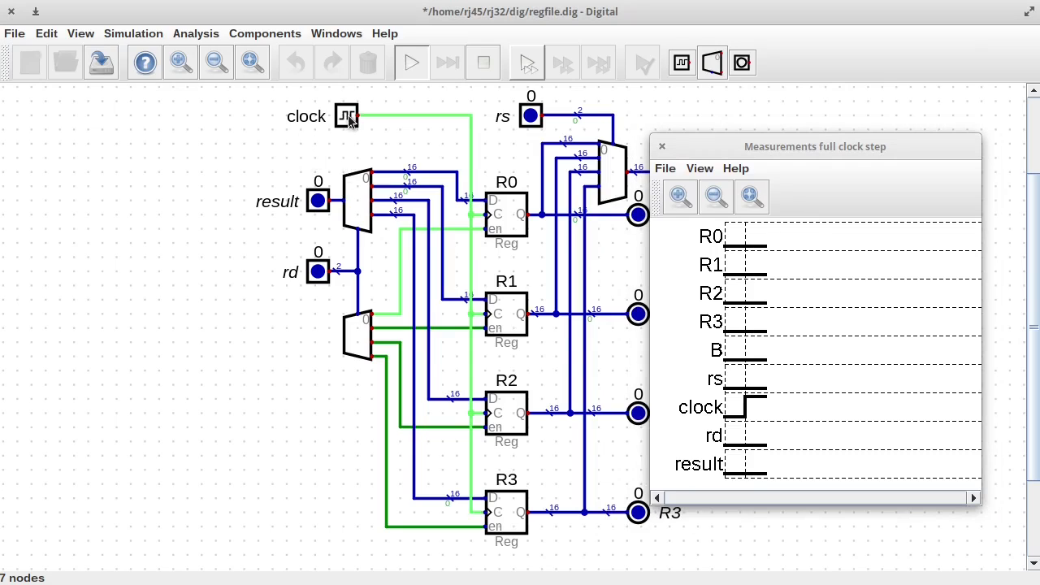
Toggle the clock low and close the full clock step measurement graph.
{"action": "left_click", "coordinate": [346, 118]}
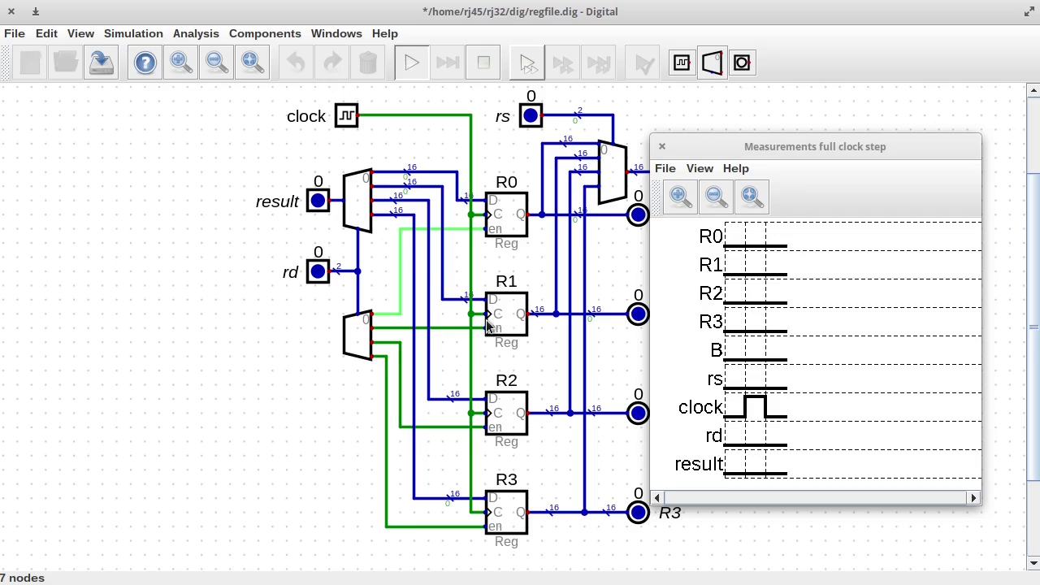
{"action": "left_click", "coordinate": [661, 147]}
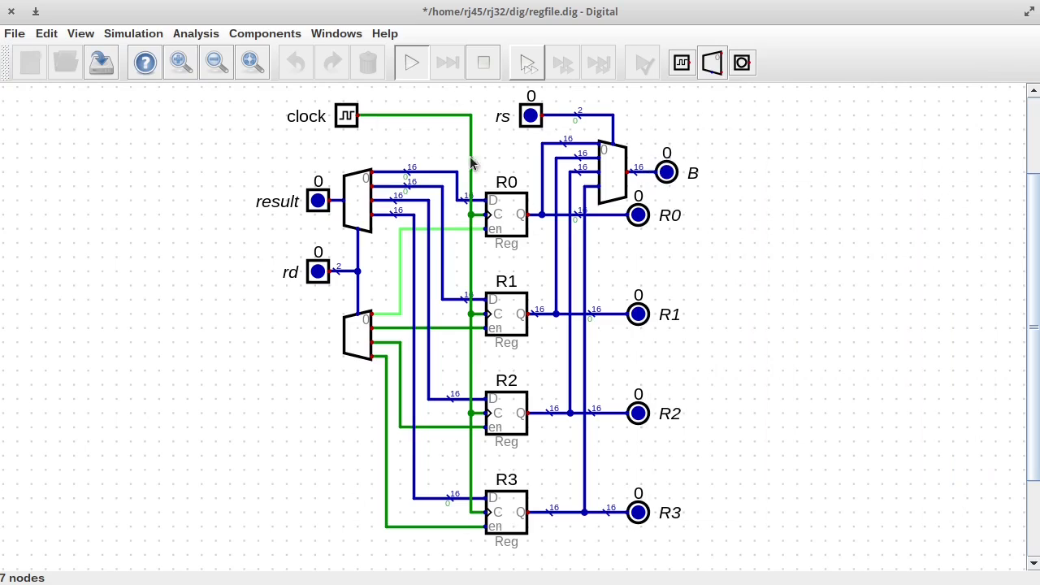
Set the result input to 44, keep rd at 0, and pulse the clock to load register R0.
{"action": "left_click", "coordinate": [317, 203]}
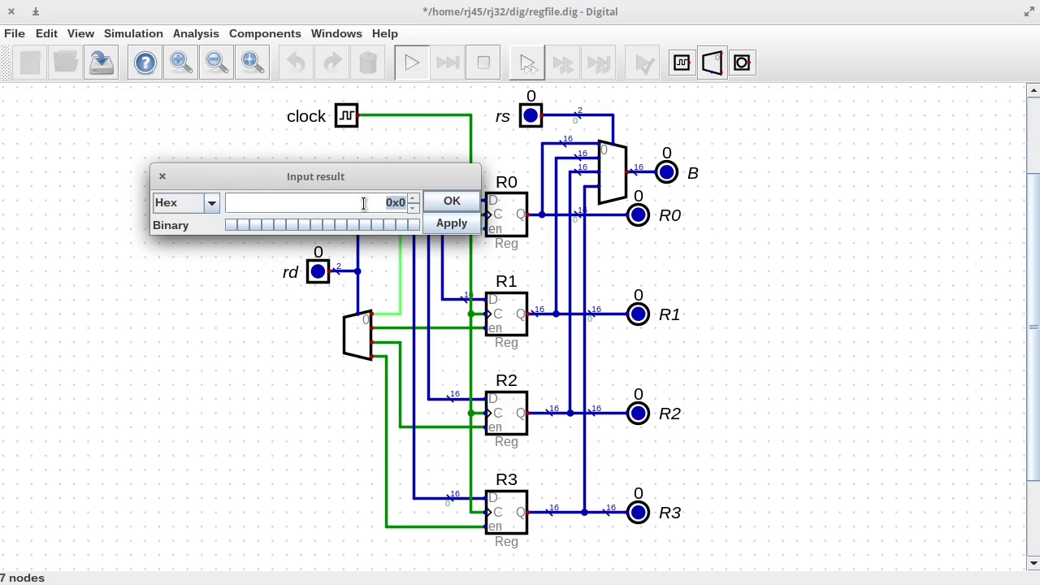
{"action": "type", "text": "44"}
{"action": "left_click", "coordinate": [452, 202]}
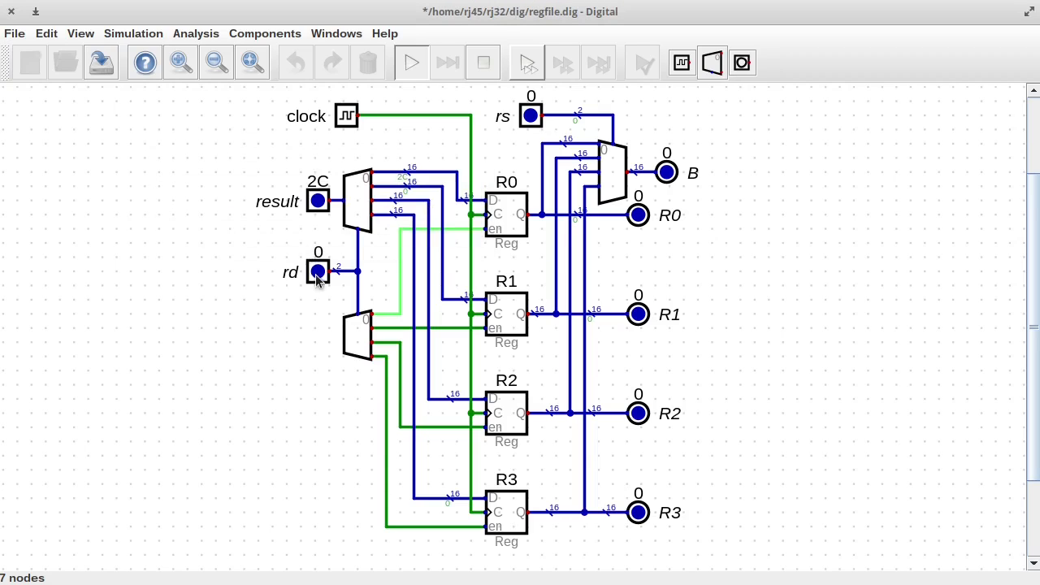
{"action": "left_click", "coordinate": [317, 273]}
{"action": "left_click", "coordinate": [408, 278]}
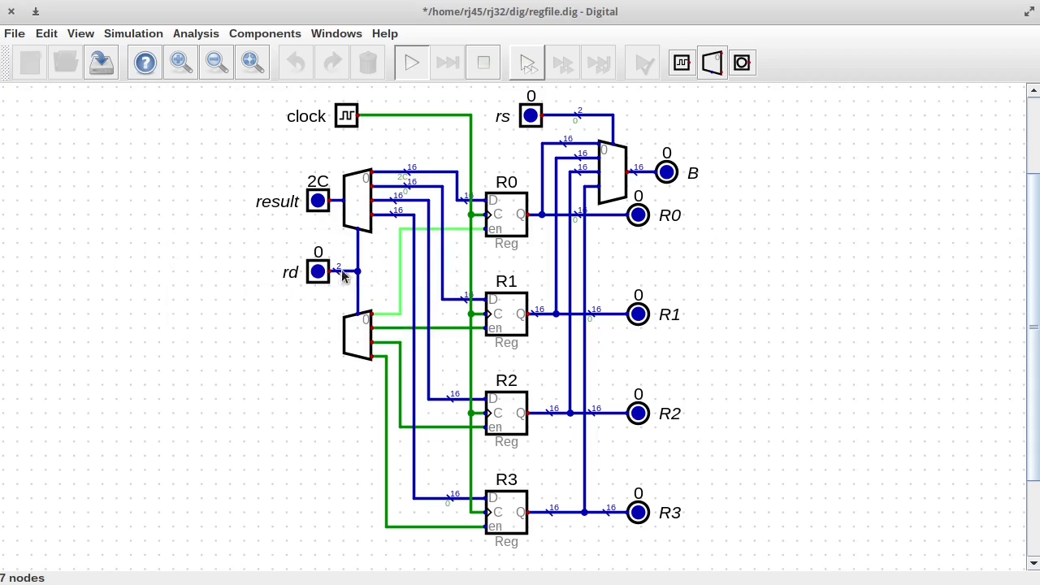
{"action": "double_click", "coordinate": [346, 118]}
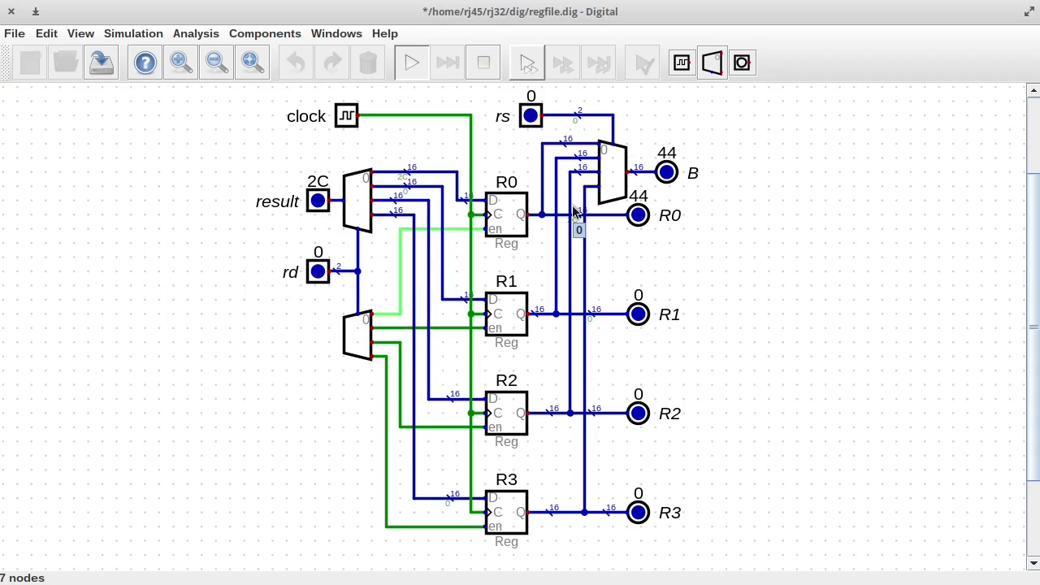
Save regfile.dig and review its circuit-specific settings, keeping the Reg File label.
{"action": "left_click", "coordinate": [101, 64]}
{"action": "left_click", "coordinate": [46, 33]}
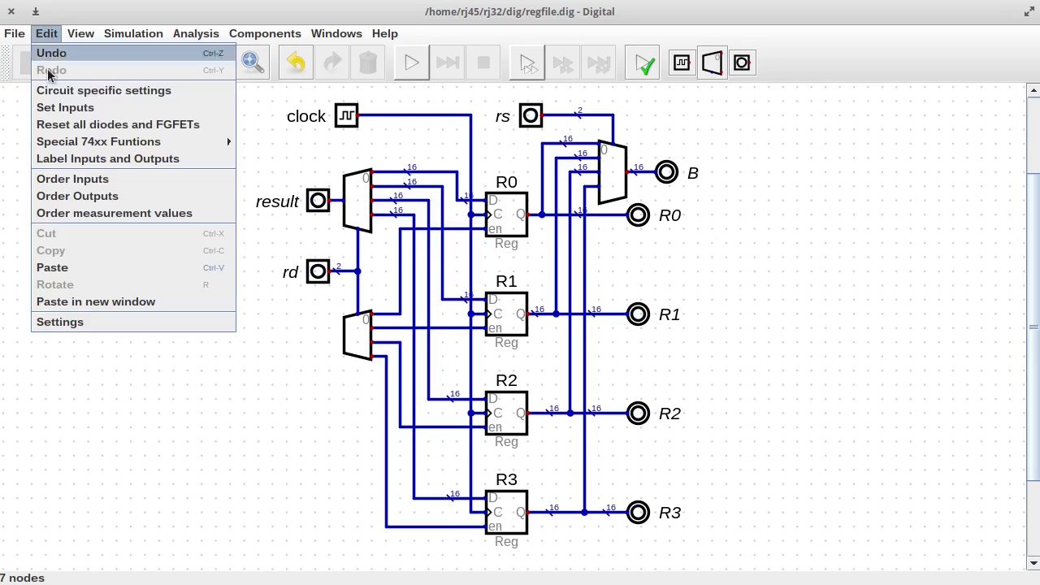
{"action": "left_click", "coordinate": [77, 89]}
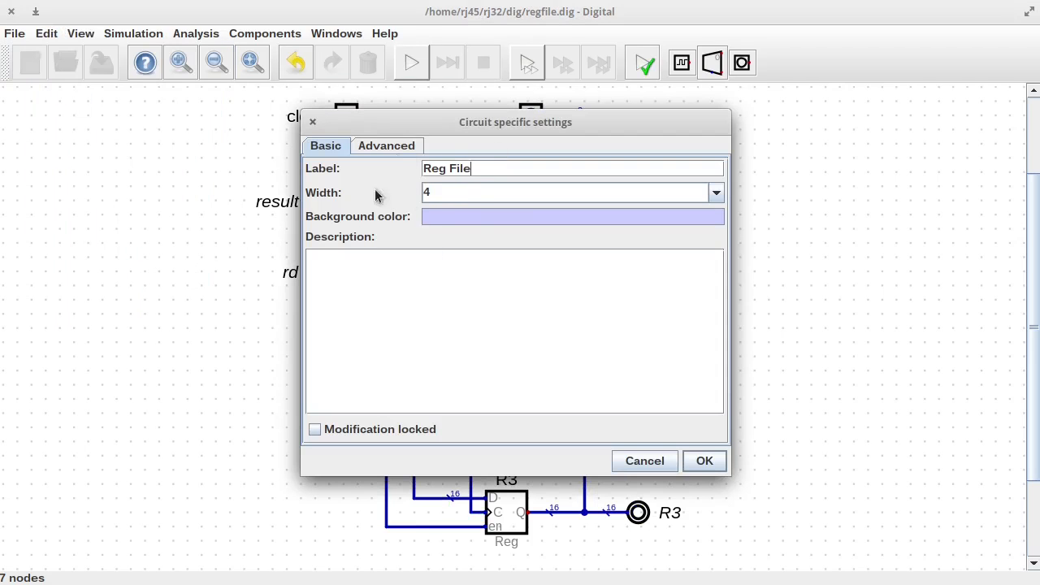
{"action": "left_click", "coordinate": [704, 460]}
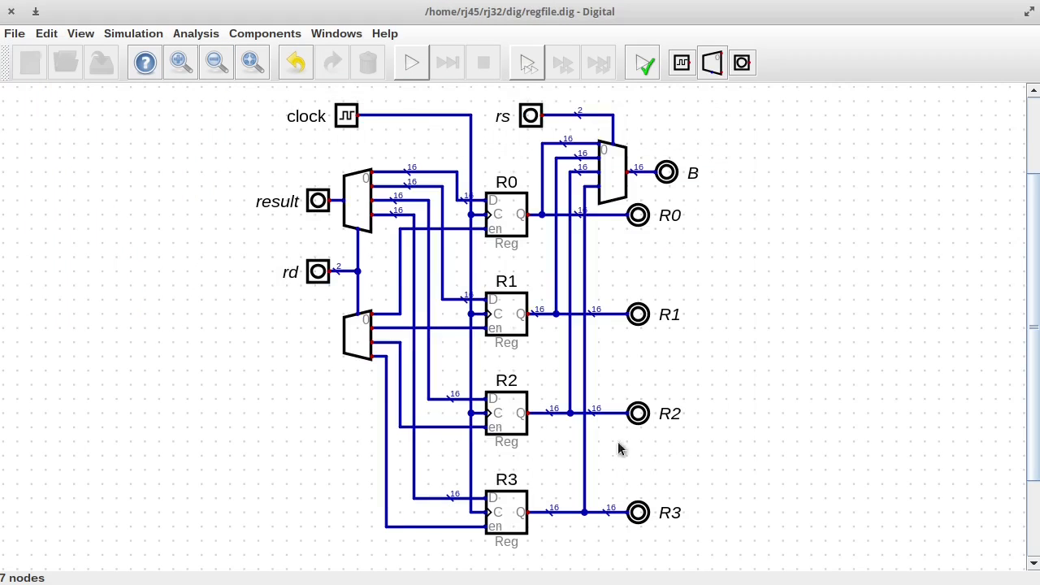
Place the Reg File component below the Execute block in the front-panel circuit and reopen its subcircuit.
{"action": "left_click", "coordinate": [11, 12]}
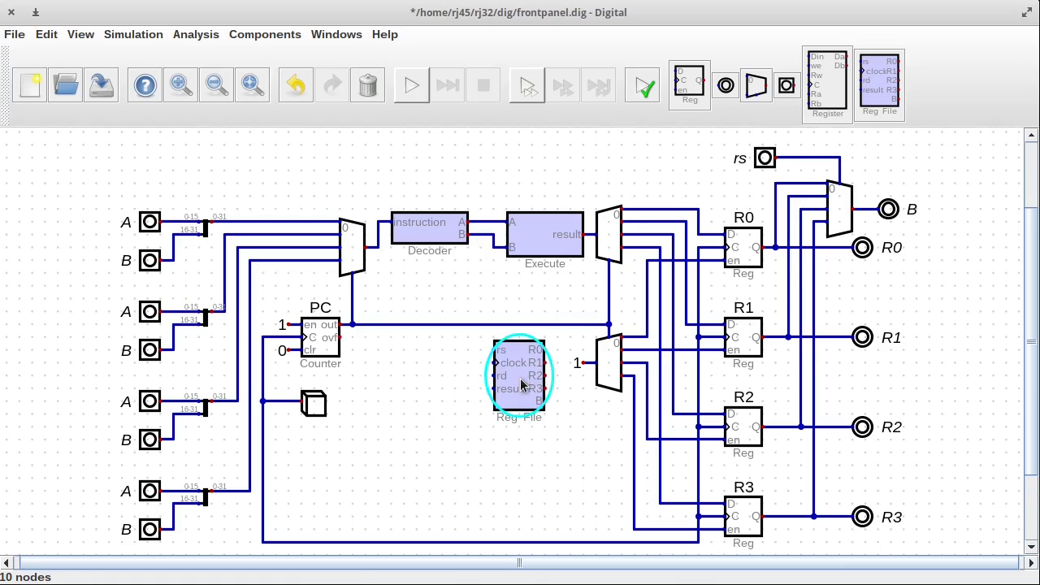
{"action": "left_click", "coordinate": [521, 380]}
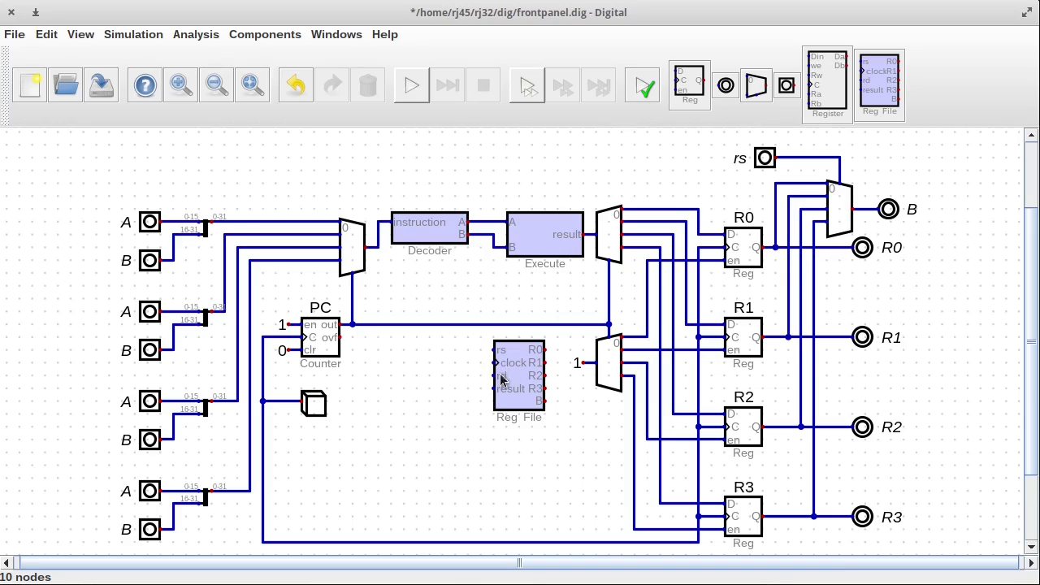
{"action": "right_click", "coordinate": [518, 377]}
{"action": "left_click", "coordinate": [536, 388]}
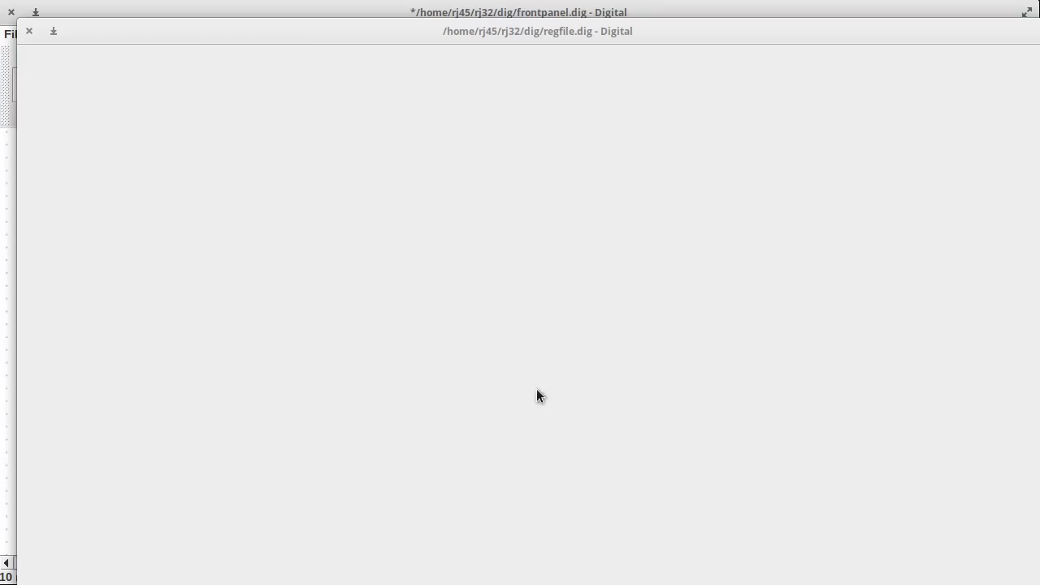
Reorder the register file's outputs so that B comes first, above R0.
{"action": "left_click", "coordinate": [100, 53]}
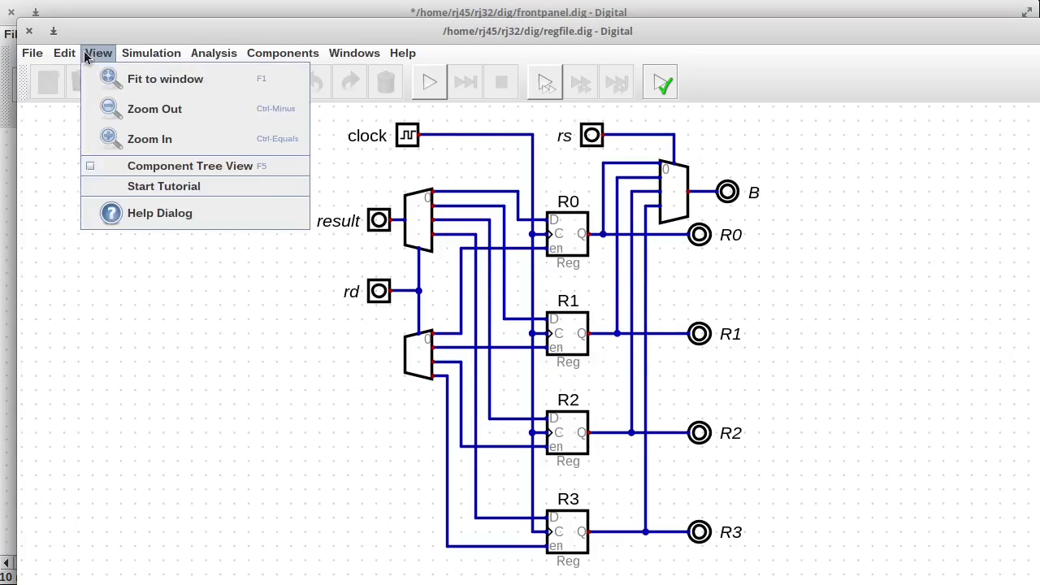
{"action": "left_click", "coordinate": [96, 216]}
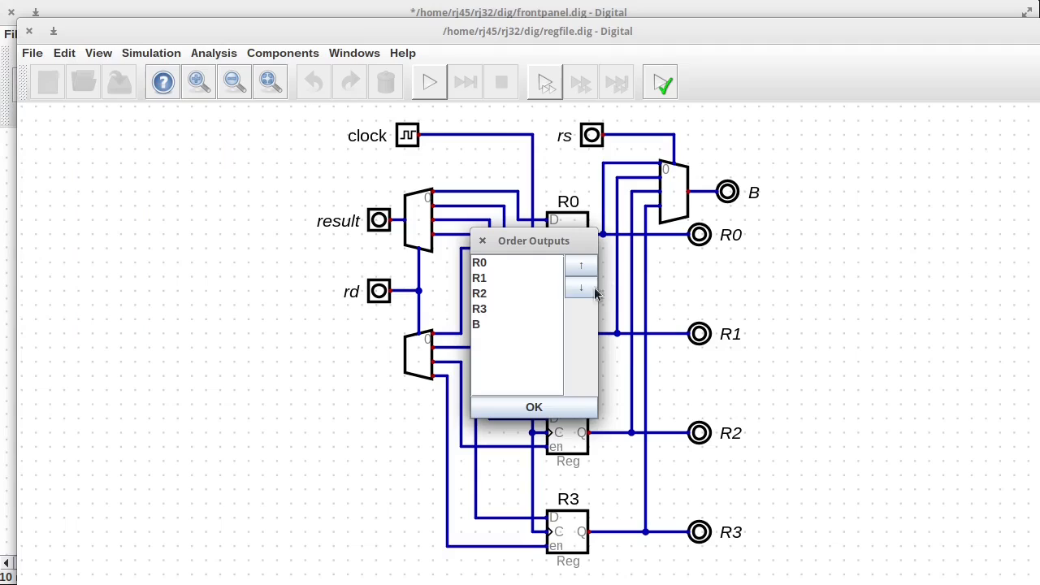
{"action": "left_click", "coordinate": [500, 326]}
{"action": "left_click", "coordinate": [581, 266]}
{"action": "left_click", "coordinate": [581, 265]}
{"action": "left_click", "coordinate": [581, 266]}
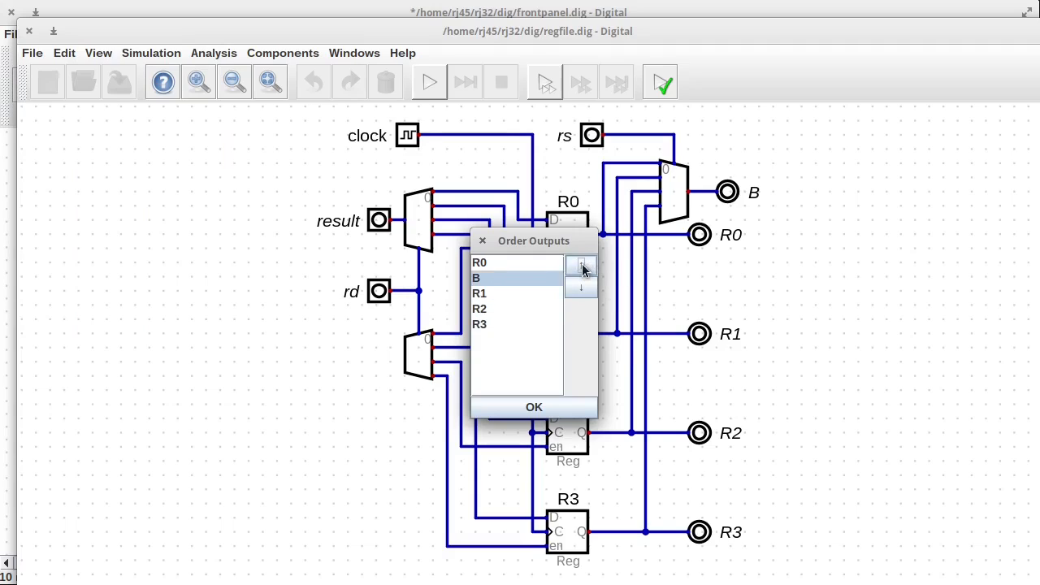
{"action": "left_click", "coordinate": [581, 265]}
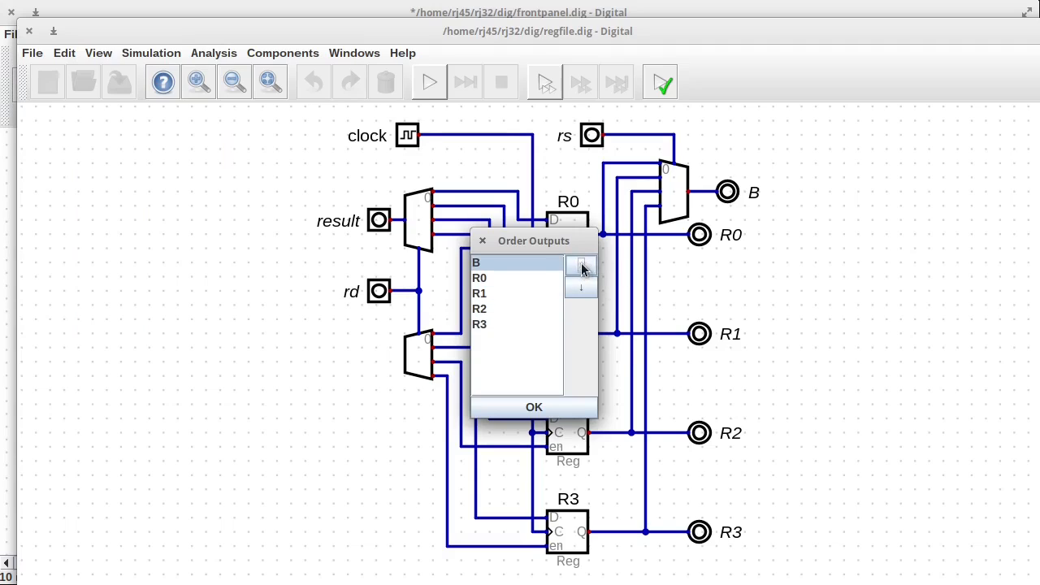
{"action": "left_click", "coordinate": [529, 407]}
Order the register file's inputs as rs, rd, result, clock, and save and close the subcircuit.
{"action": "left_click", "coordinate": [71, 53]}
{"action": "left_click", "coordinate": [114, 202]}
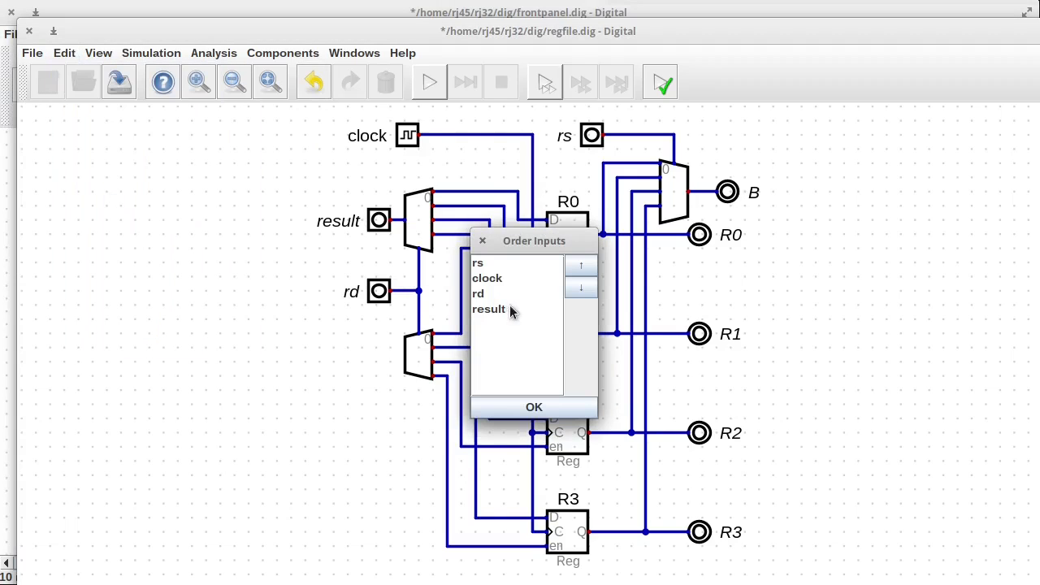
{"action": "left_click", "coordinate": [494, 278]}
{"action": "left_click", "coordinate": [580, 265]}
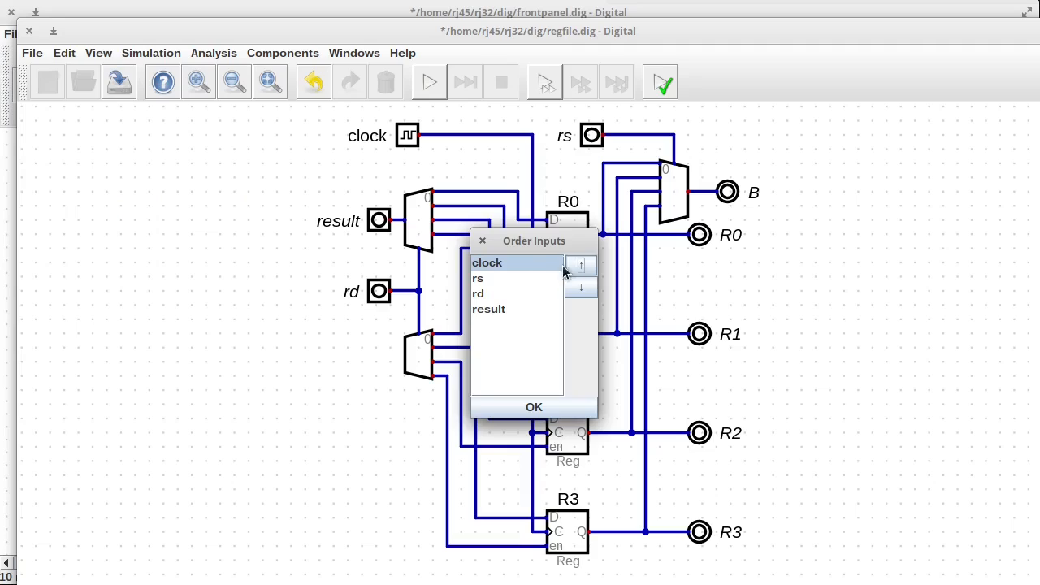
{"action": "left_click", "coordinate": [581, 288]}
{"action": "left_click", "coordinate": [581, 289]}
{"action": "left_click", "coordinate": [582, 288]}
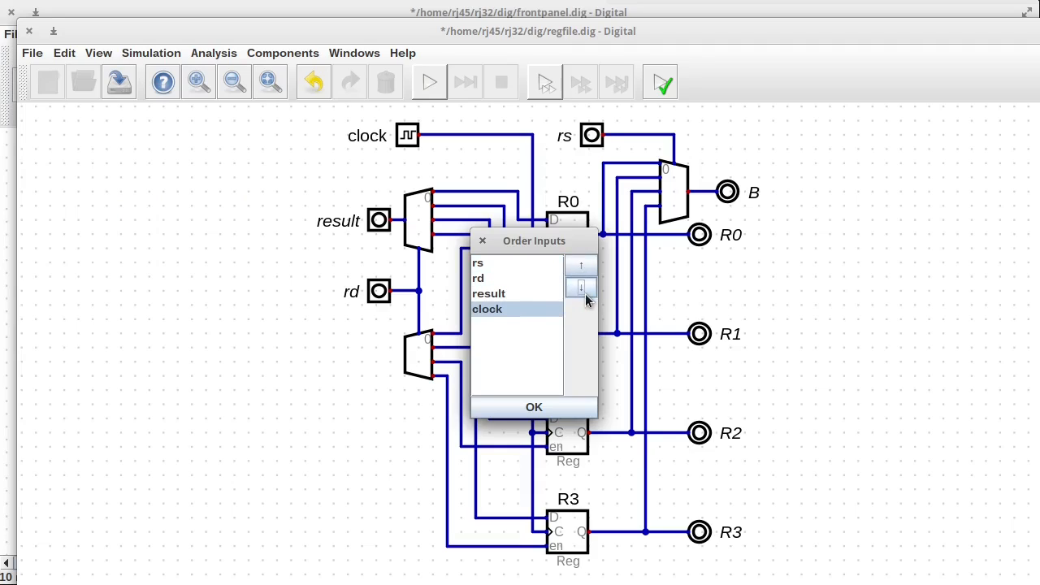
{"action": "left_click", "coordinate": [485, 279]}
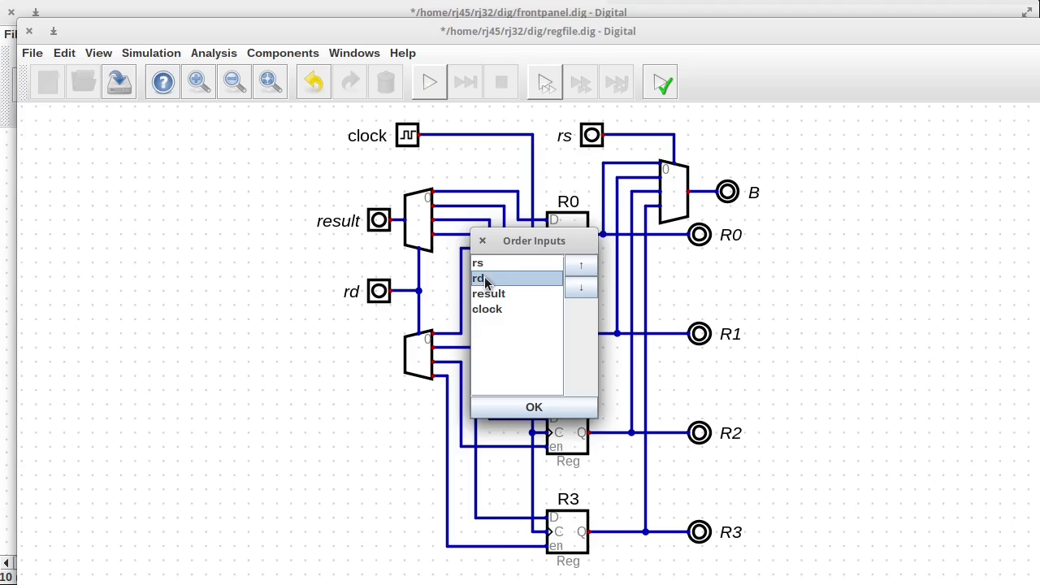
{"action": "left_click", "coordinate": [534, 406]}
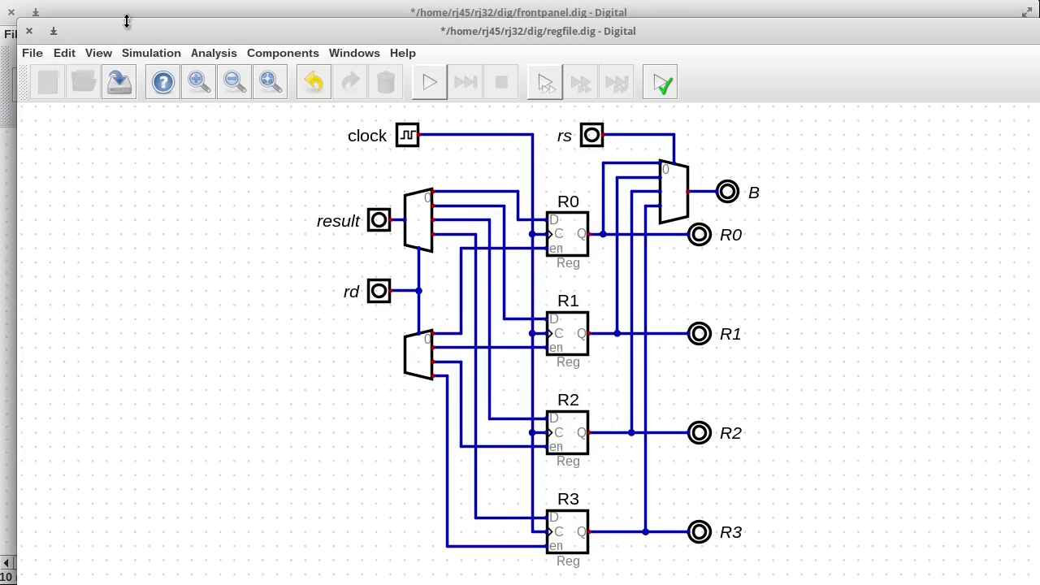
{"action": "left_click", "coordinate": [120, 81]}
{"action": "left_click", "coordinate": [28, 32]}
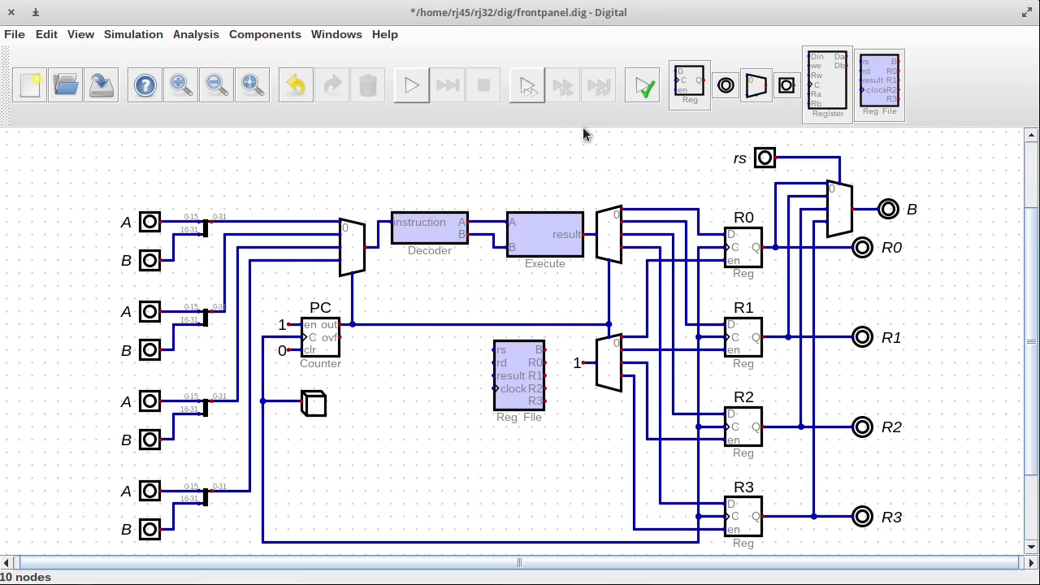
Delete the old four-register stage from the front-panel circuit and move the Reg File block beside the Execute block.
{"action": "left_click_drag", "start_coordinate": [581, 136], "coordinate": [945, 566]}
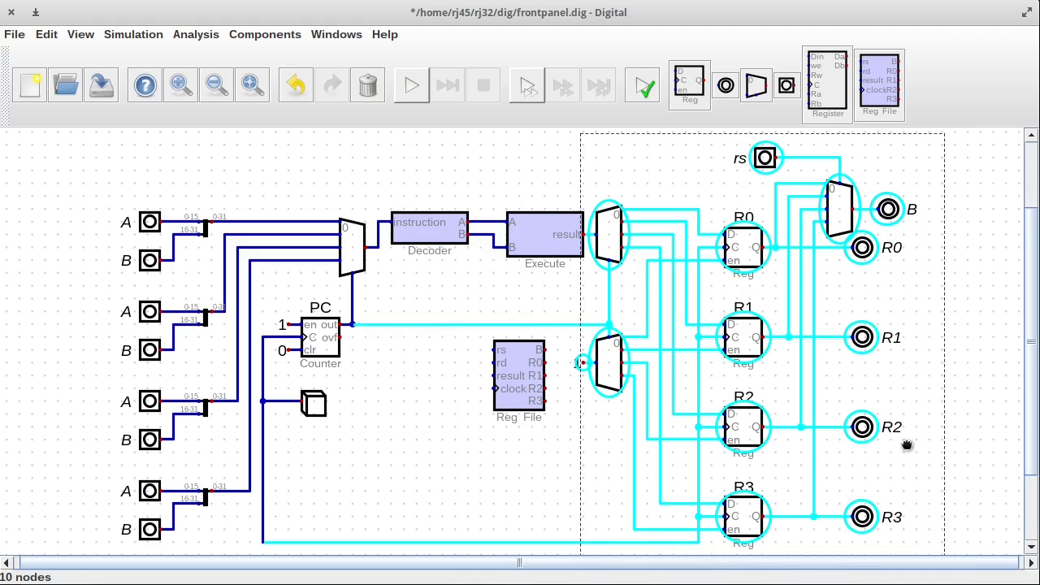
{"action": "key", "text": "Delete"}
{"action": "left_click", "coordinate": [517, 374]}
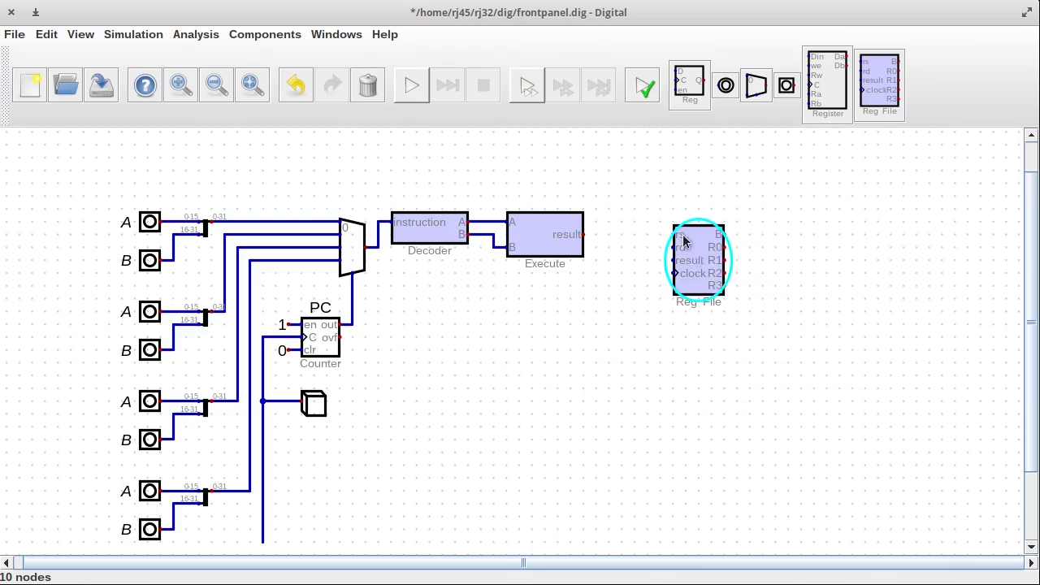
{"action": "left_click", "coordinate": [655, 233]}
Wire Execute's result output to the Reg File's result input, and the Reg File's clock input to the existing clock line.
{"action": "left_click", "coordinate": [583, 234]}
{"action": "left_click", "coordinate": [633, 235]}
{"action": "left_click", "coordinate": [635, 247]}
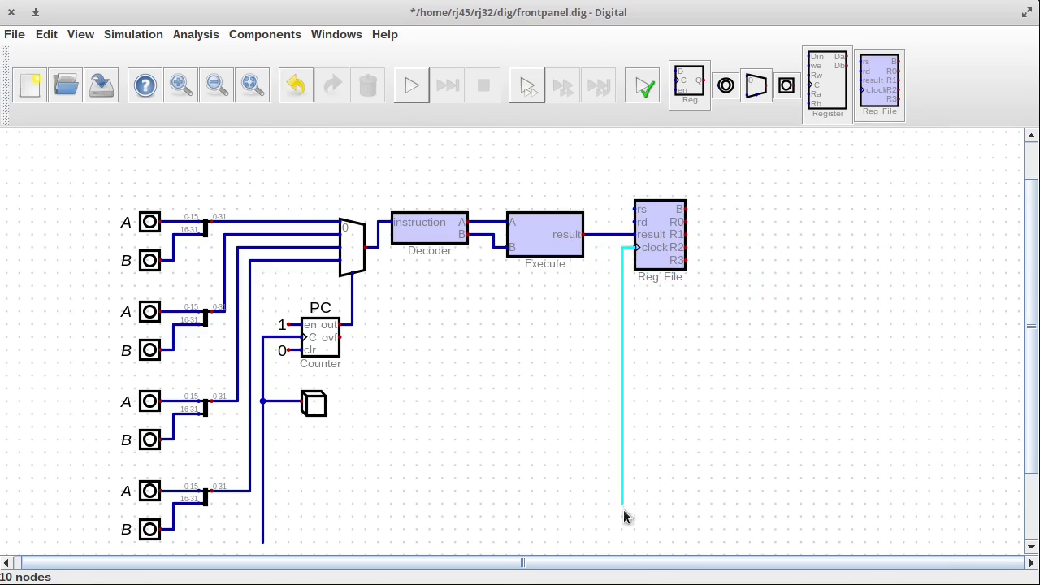
{"action": "left_click", "coordinate": [623, 542]}
{"action": "left_click", "coordinate": [265, 543]}
{"action": "key", "text": "Escape"}
Join the Reg File's rs and rd inputs and wire them to the PC counter's output line.
{"action": "left_click", "coordinate": [634, 209]}
{"action": "left_click", "coordinate": [609, 210]}
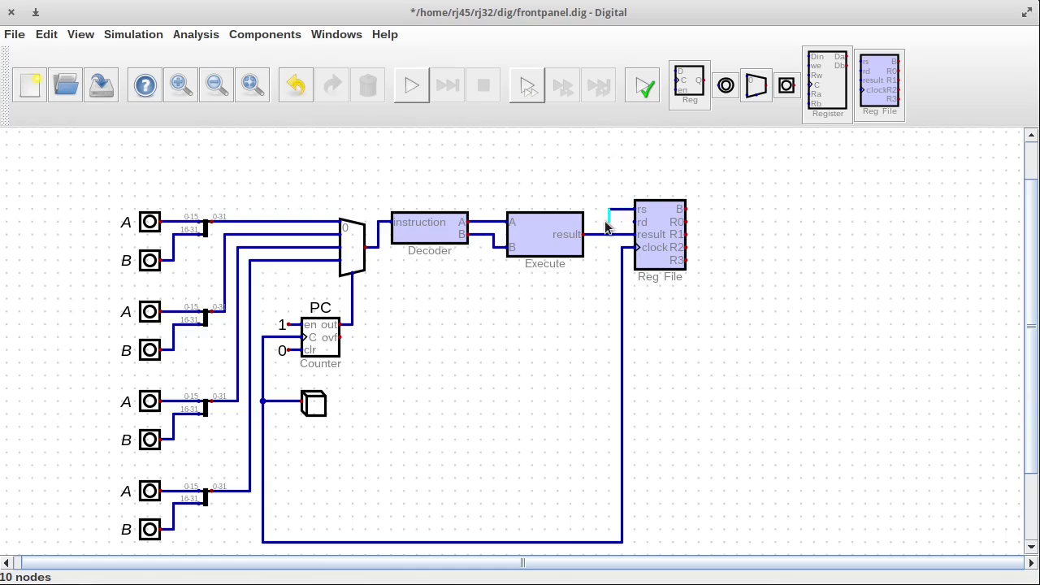
{"action": "left_click", "coordinate": [609, 223]}
{"action": "left_click", "coordinate": [634, 222]}
{"action": "left_click", "coordinate": [609, 222]}
{"action": "left_click", "coordinate": [352, 324]}
{"action": "key", "text": "Escape"}
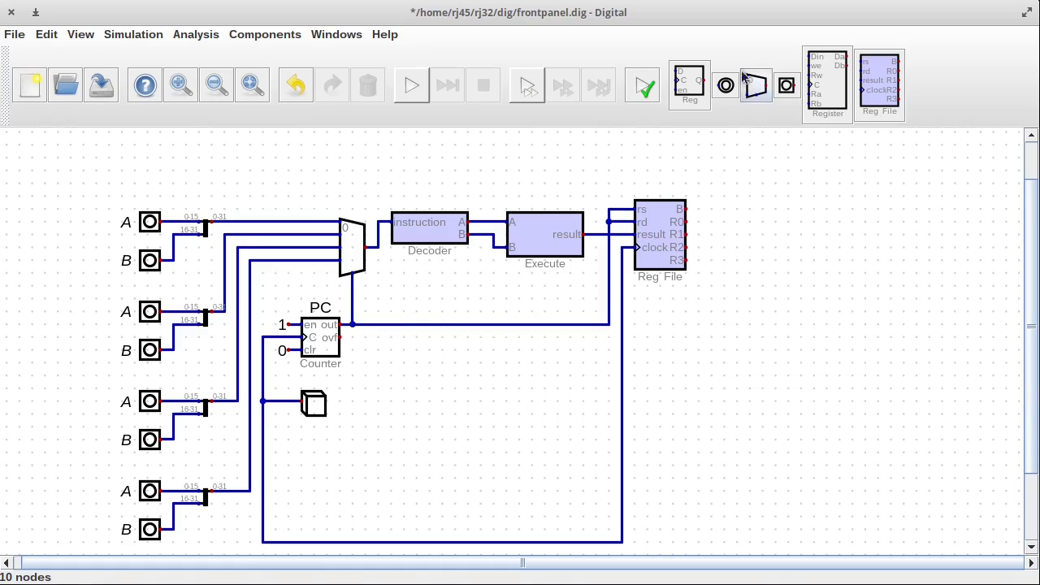
Add a 16-bit output labelled R0 beside the Reg File, with its number format set to signed decimal.
{"action": "left_click", "coordinate": [725, 85]}
{"action": "left_click", "coordinate": [786, 226]}
{"action": "right_click", "coordinate": [781, 224]}
{"action": "left_click", "coordinate": [759, 165]}
{"action": "type", "text": "6"}
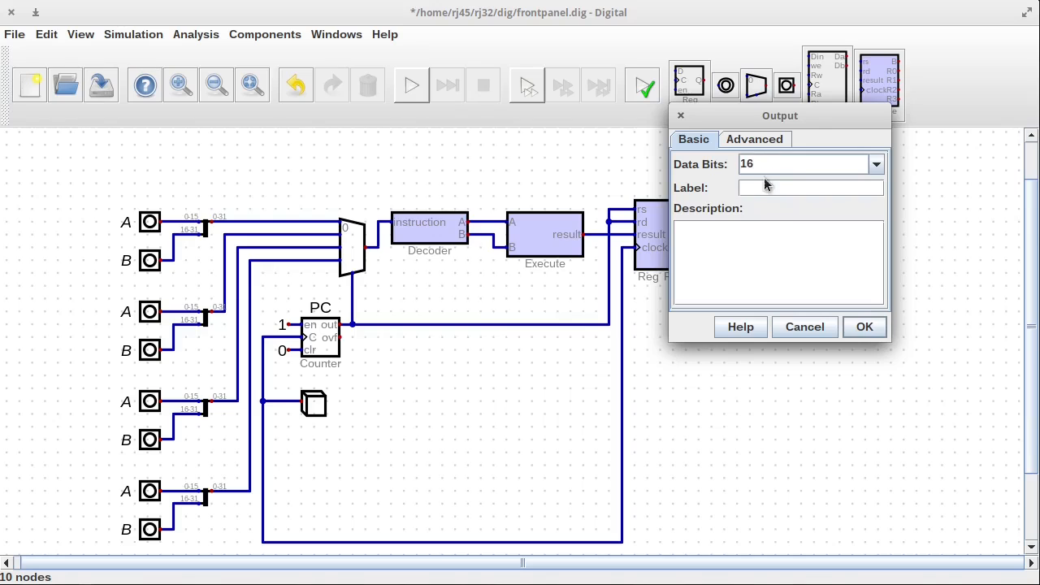
{"action": "left_click", "coordinate": [763, 187]}
{"action": "left_click", "coordinate": [763, 139]}
{"action": "left_click", "coordinate": [841, 217]}
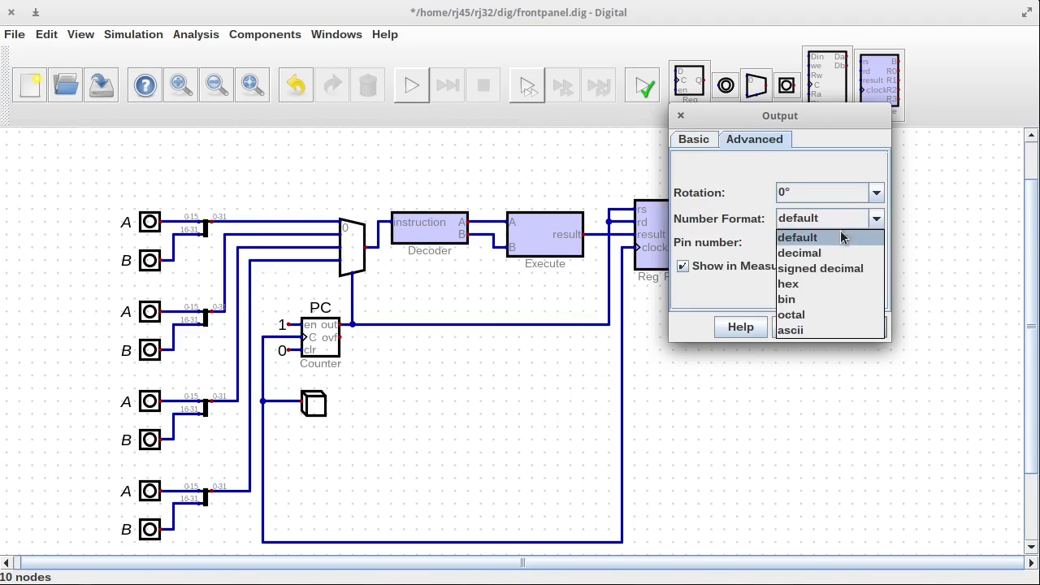
{"action": "left_click", "coordinate": [812, 268]}
{"action": "left_click", "coordinate": [864, 326]}
Duplicate the R0 output three times in a column below it as R1, R2 and R3.
{"action": "left_click_drag", "start_coordinate": [729, 193], "coordinate": [873, 278]}
{"action": "key", "text": "ctrl+c"}
{"action": "key", "text": "ctrl+v"}
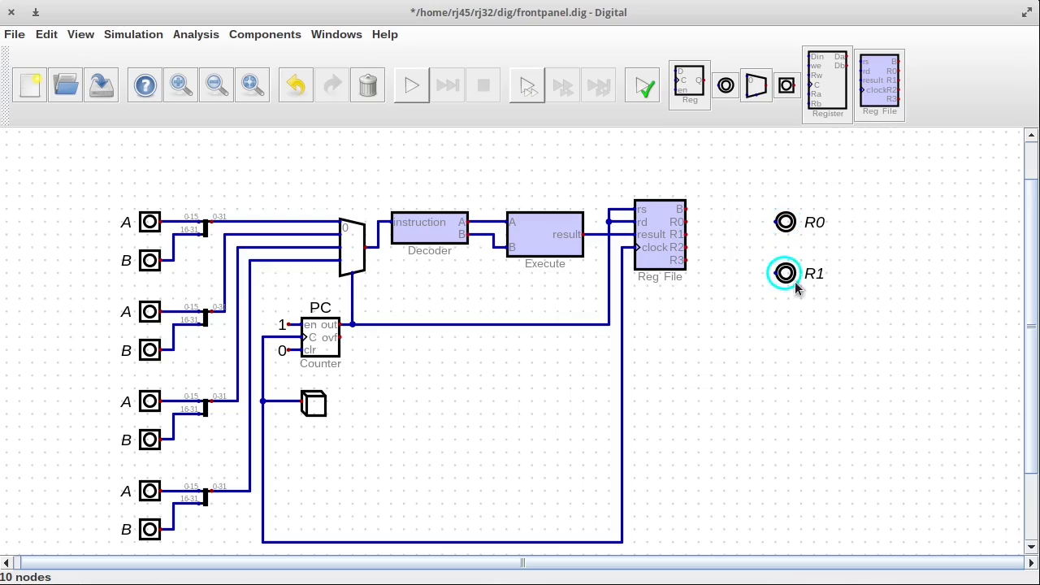
{"action": "left_click", "coordinate": [794, 275]}
{"action": "key", "text": "ctrl+v"}
{"action": "left_click", "coordinate": [790, 315]}
{"action": "key", "text": "ctrl+v"}
{"action": "left_click", "coordinate": [786, 353]}
Wire the Reg File's R0, R1, R2 and R3 pins to their matching outputs.
{"action": "left_click", "coordinate": [687, 222]}
{"action": "left_click", "coordinate": [776, 222]}
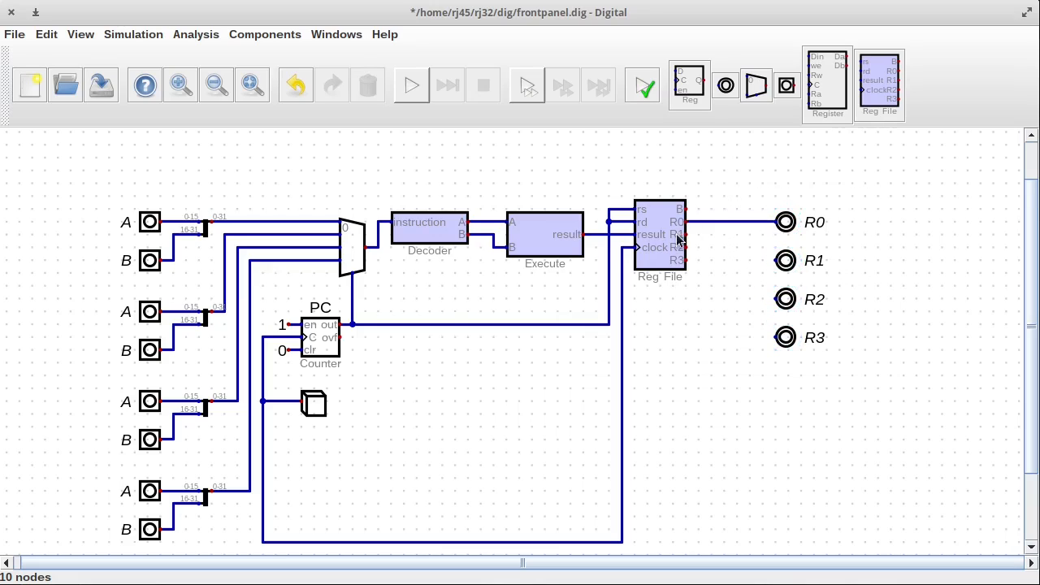
{"action": "left_click", "coordinate": [687, 235]}
{"action": "left_click", "coordinate": [776, 260]}
{"action": "left_click", "coordinate": [687, 247]}
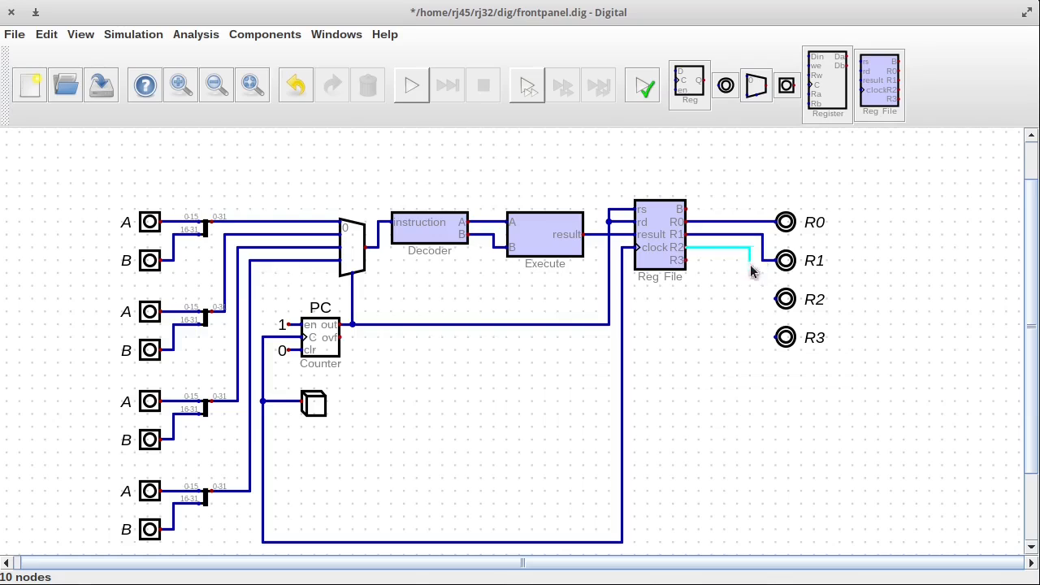
{"action": "left_click", "coordinate": [775, 299]}
{"action": "left_click", "coordinate": [687, 260]}
{"action": "left_click", "coordinate": [775, 337]}
Shift the four register outputs and their wires closer to the Reg File block.
{"action": "left_click_drag", "start_coordinate": [726, 181], "coordinate": [845, 395]}
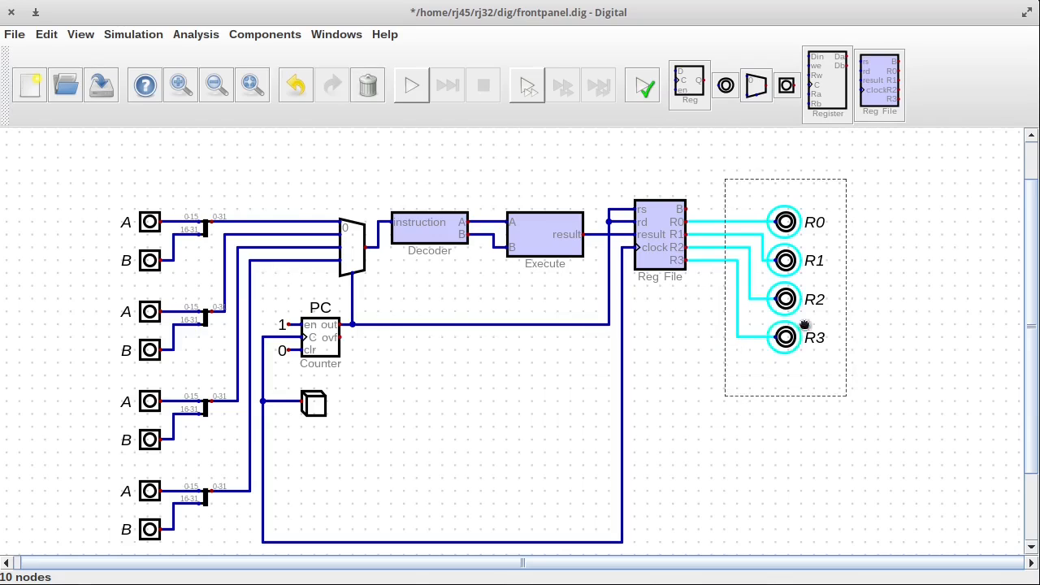
{"action": "left_click_drag", "start_coordinate": [801, 320], "coordinate": [775, 320]}
{"action": "left_click", "coordinate": [730, 255]}
Add a 16-bit output labelled B with a decimal number format above R0 and wire it to the Reg File's B pin.
{"action": "left_click", "coordinate": [725, 86]}
{"action": "left_click", "coordinate": [767, 191]}
{"action": "right_click", "coordinate": [767, 191]}
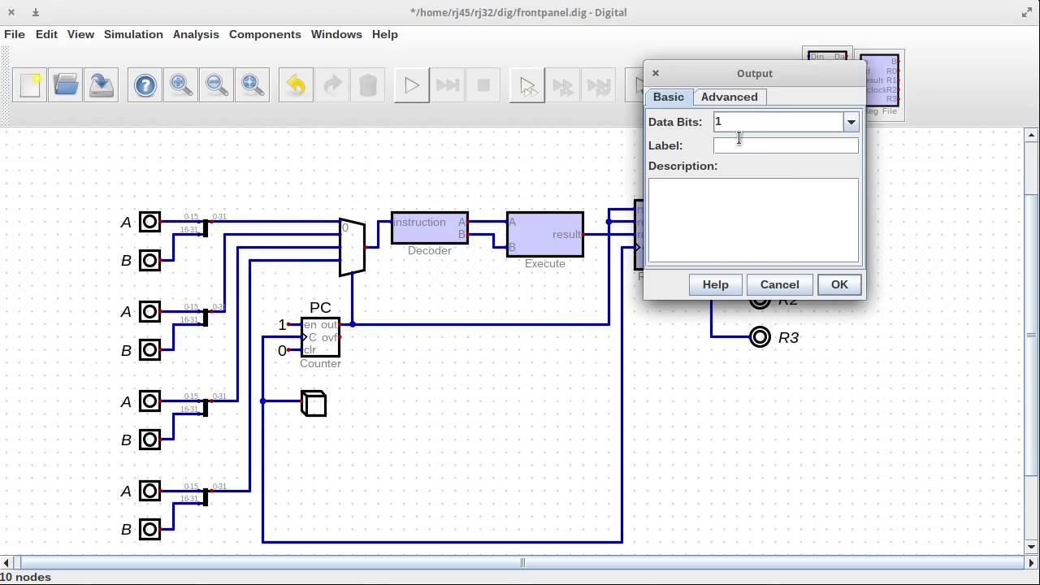
{"action": "left_click", "coordinate": [736, 144]}
{"action": "type", "text": "B"}
{"action": "left_click", "coordinate": [739, 122]}
{"action": "type", "text": "6"}
{"action": "left_click", "coordinate": [760, 99]}
{"action": "left_click", "coordinate": [857, 173]}
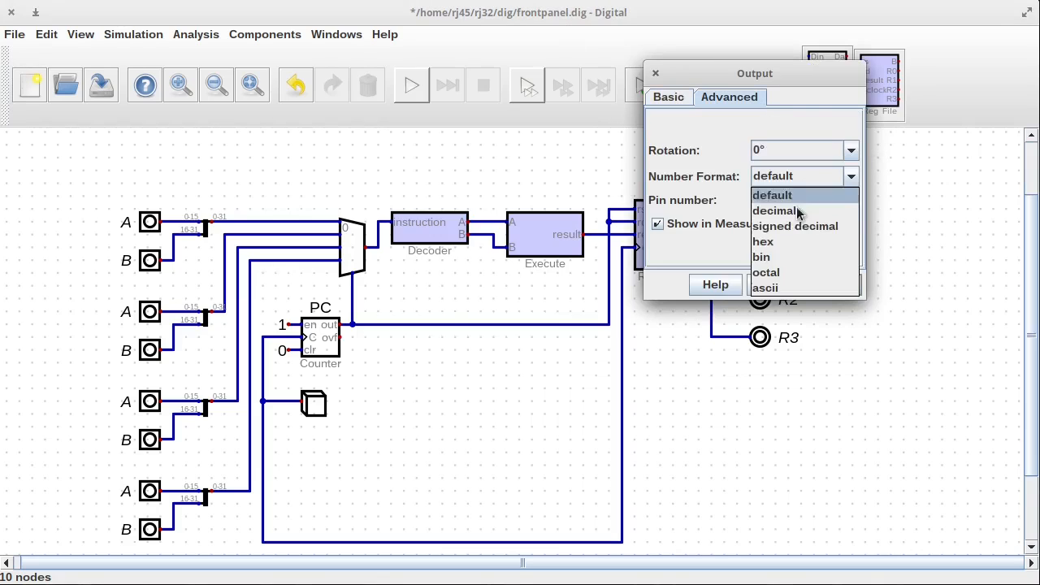
{"action": "left_click", "coordinate": [801, 207]}
{"action": "left_click", "coordinate": [839, 284]}
{"action": "left_click", "coordinate": [741, 183]}
{"action": "left_click", "coordinate": [690, 211]}
Simulate the circuit and pulse the clock several times to check the B and R0–R3 outputs.
{"action": "left_click", "coordinate": [411, 85]}
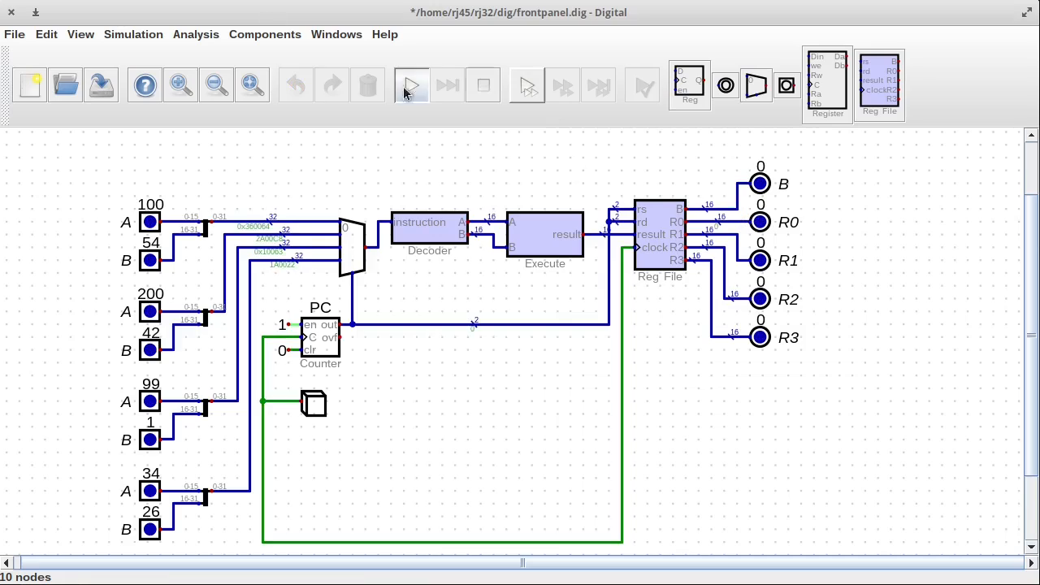
{"action": "left_click", "coordinate": [311, 409]}
{"action": "left_click", "coordinate": [310, 409]}
{"action": "left_click", "coordinate": [311, 408]}
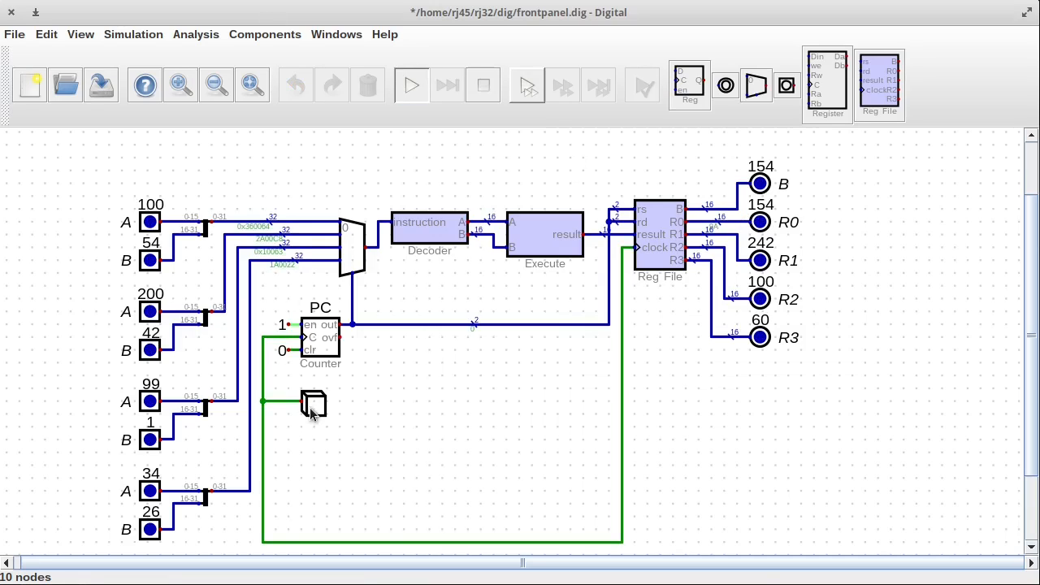
{"action": "left_click", "coordinate": [310, 408]}
{"action": "left_click", "coordinate": [311, 408]}
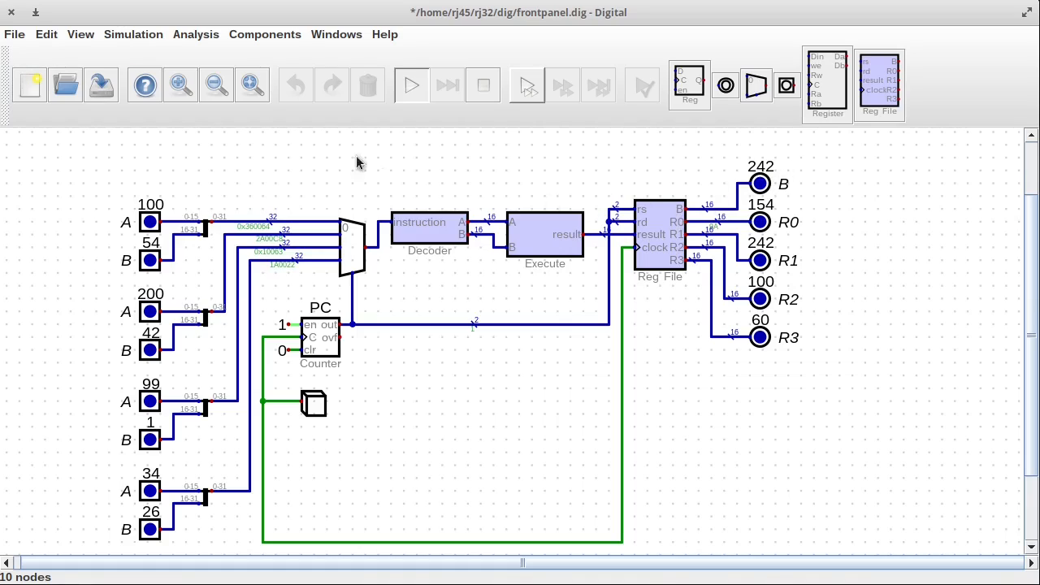
Restart the simulation and pulse the clock through all four instructions again, watching how B follows the registers.
{"action": "left_click", "coordinate": [483, 86]}
{"action": "left_click", "coordinate": [414, 87]}
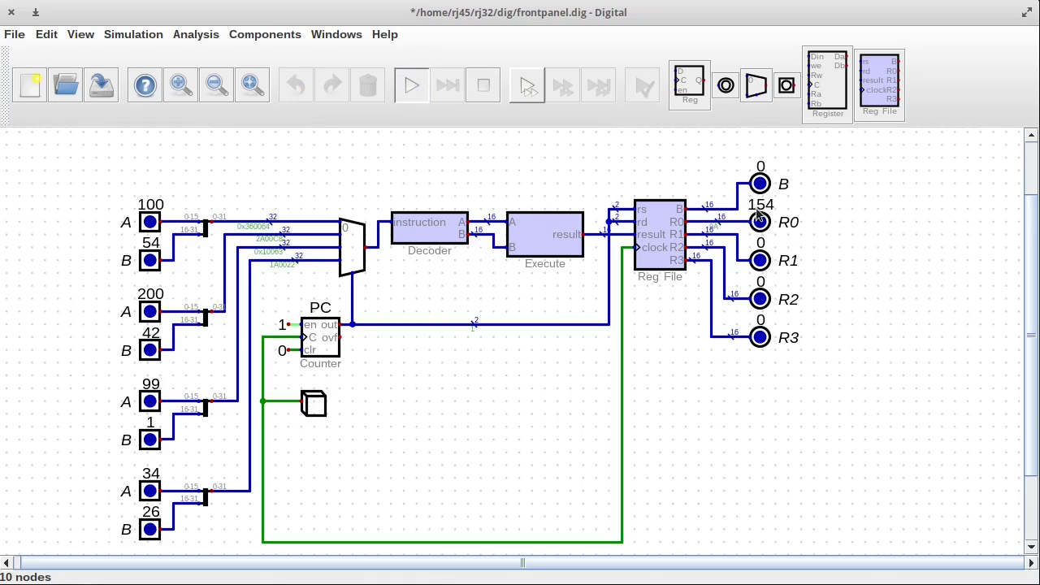
{"action": "left_click", "coordinate": [321, 405]}
{"action": "left_click", "coordinate": [322, 405]}
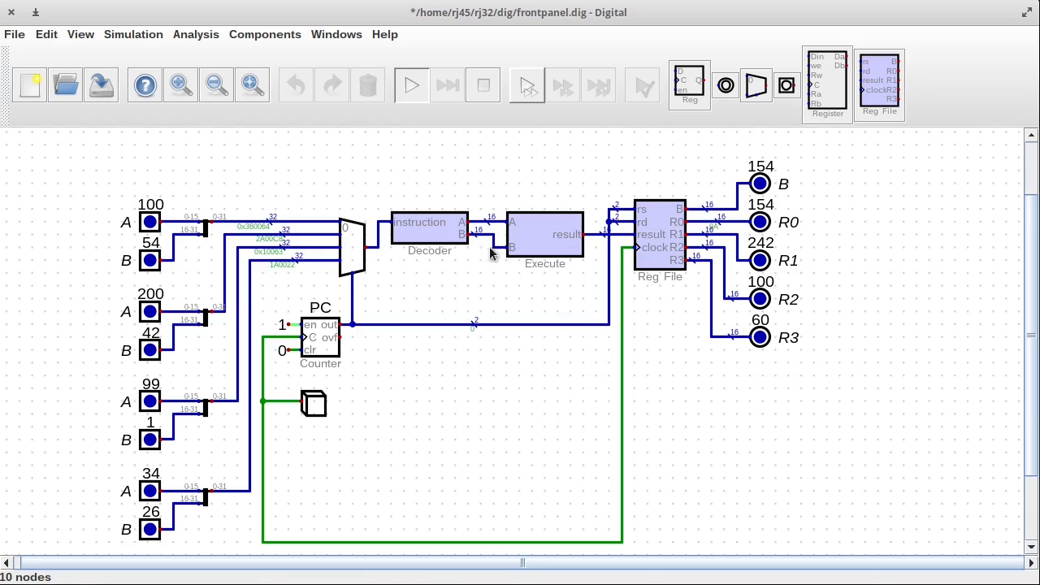
Delete the wire between the Decoder's B and Execute's B, and feed the Reg File's B output back to Execute's B input.
{"action": "key", "text": "space"}
{"action": "left_click_drag", "start_coordinate": [507, 291], "coordinate": [474, 214]}
{"action": "key", "text": "Delete"}
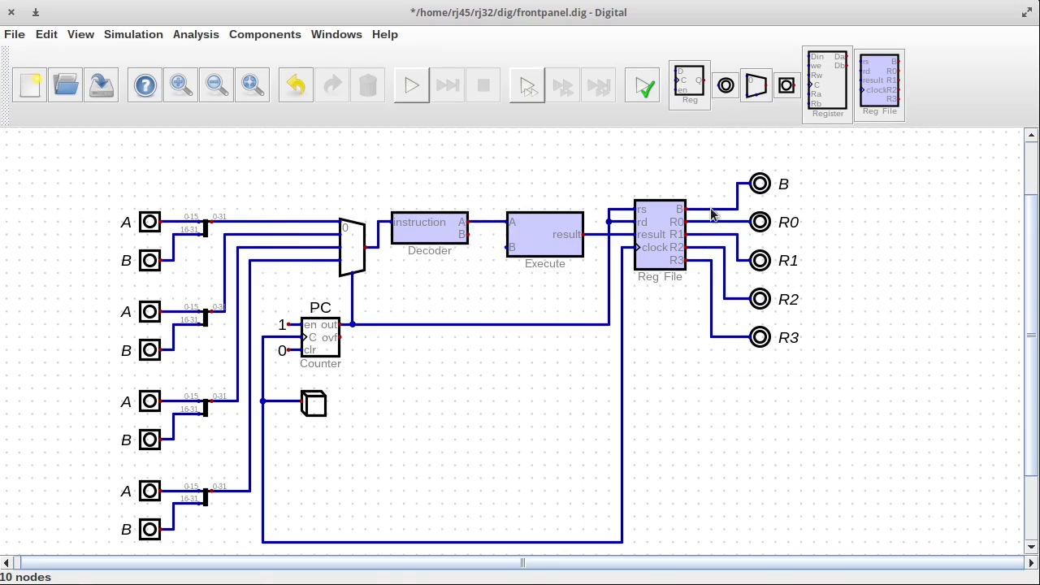
{"action": "left_click", "coordinate": [699, 209]}
{"action": "left_click", "coordinate": [493, 183]}
{"action": "left_click", "coordinate": [497, 247]}
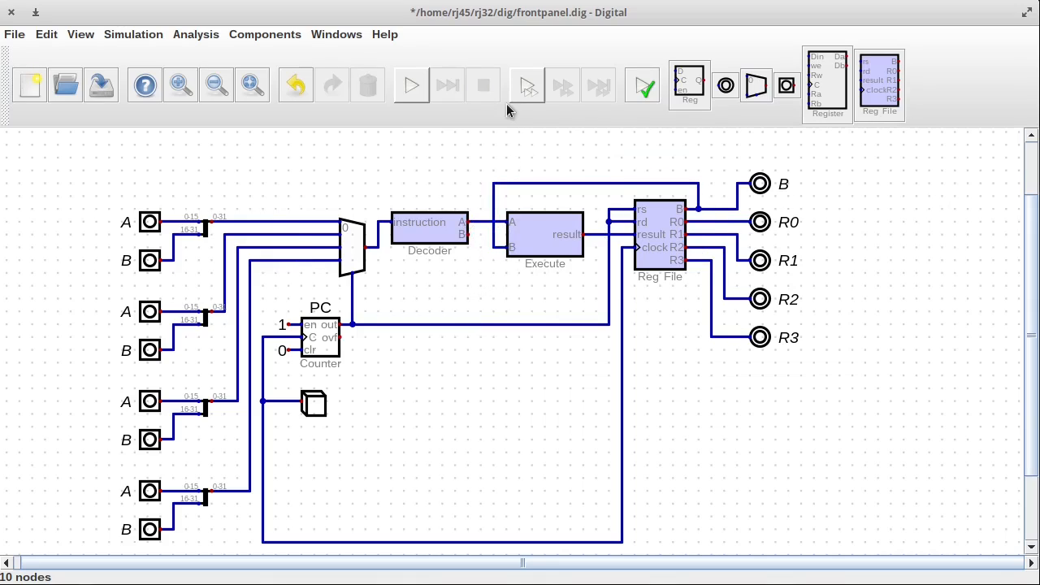
Simulate the feedback circuit and pulse the clock through repeated passes of the four instructions to examine the B and R0–R3 values.
{"action": "key", "text": "space"}
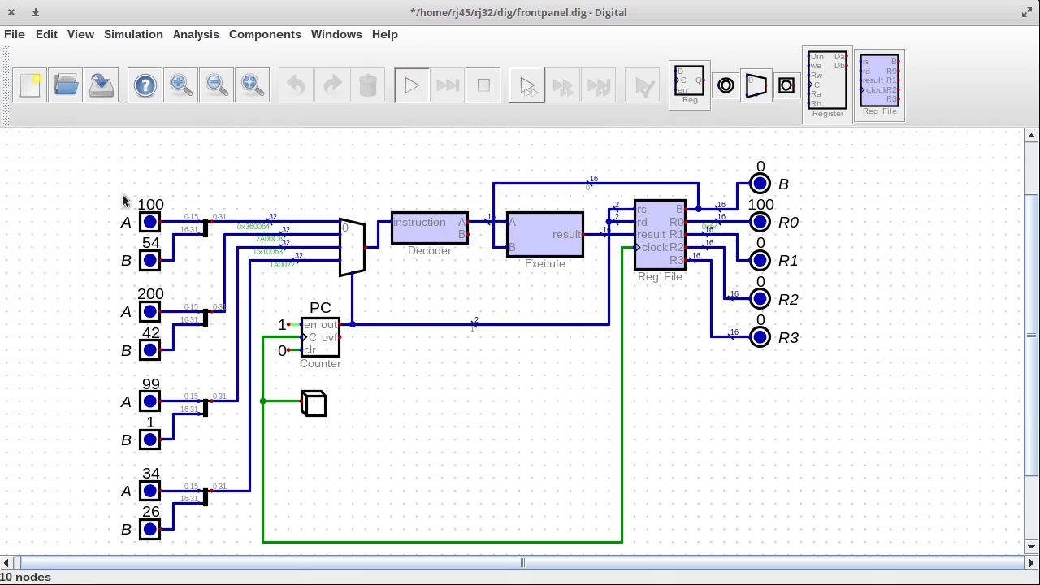
{"action": "left_click", "coordinate": [317, 412]}
{"action": "left_click", "coordinate": [317, 412]}
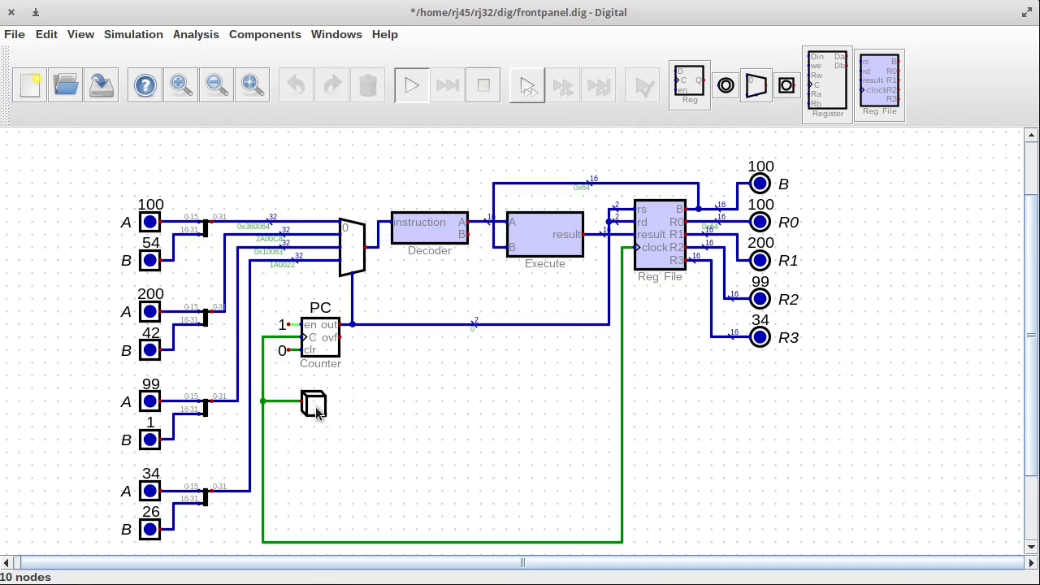
{"action": "left_click", "coordinate": [316, 412]}
{"action": "left_click", "coordinate": [316, 412]}
{"action": "left_click", "coordinate": [318, 412]}
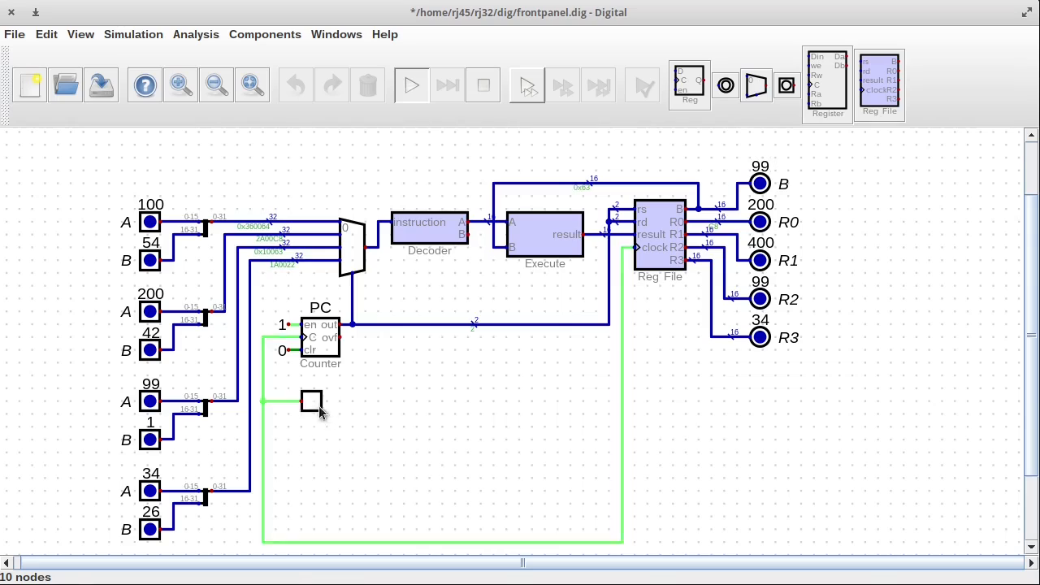
{"action": "left_click", "coordinate": [318, 412]}
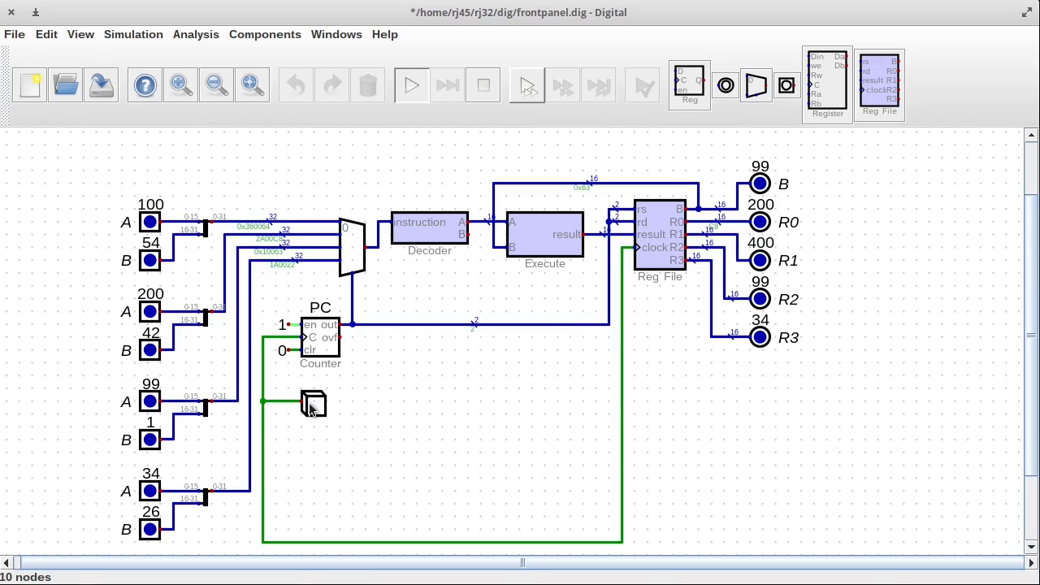
{"action": "left_click", "coordinate": [315, 406]}
{"action": "left_click", "coordinate": [315, 405]}
{"action": "left_click", "coordinate": [314, 406]}
{"action": "left_click", "coordinate": [314, 406]}
{"action": "left_click", "coordinate": [314, 407]}
{"action": "left_click", "coordinate": [314, 406]}
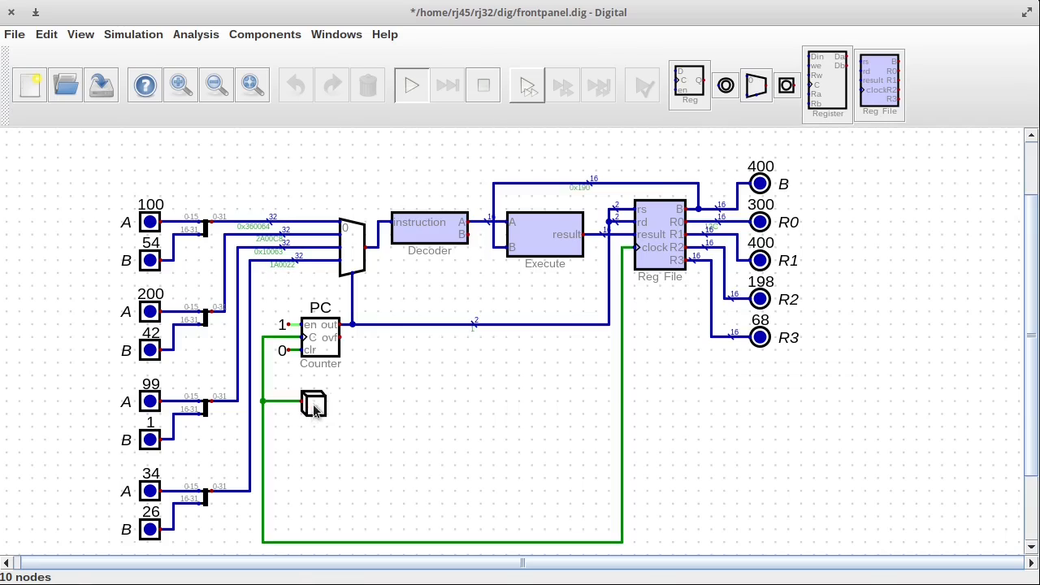
{"action": "left_click", "coordinate": [316, 408]}
{"action": "left_click", "coordinate": [316, 407]}
{"action": "left_click", "coordinate": [315, 409]}
{"action": "left_click", "coordinate": [315, 409]}
{"action": "left_click", "coordinate": [319, 411]}
{"action": "left_click", "coordinate": [318, 411]}
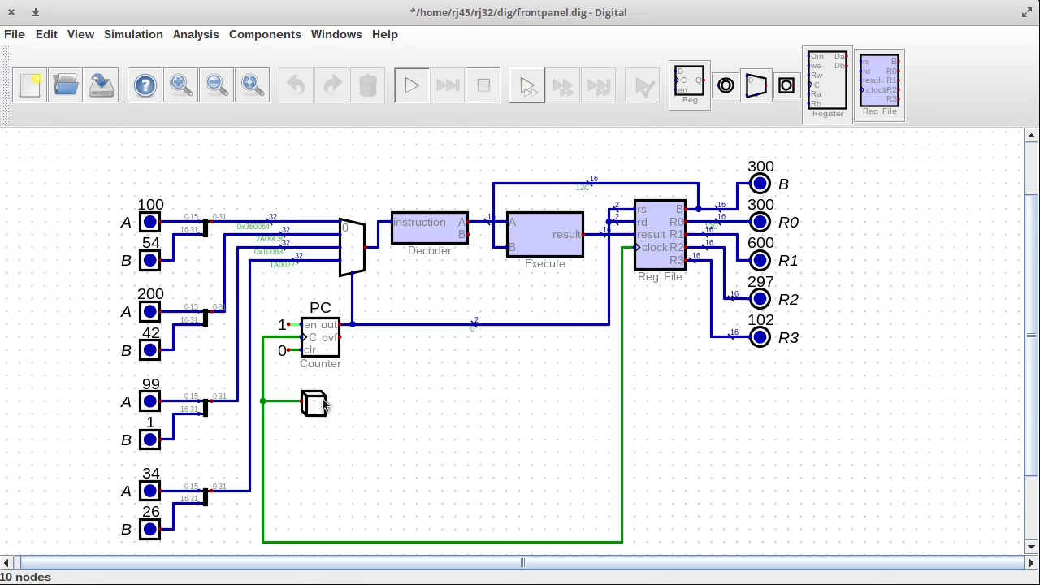
{"action": "left_click", "coordinate": [320, 406]}
{"action": "left_click", "coordinate": [319, 406]}
{"action": "left_click", "coordinate": [319, 408]}
{"action": "left_click", "coordinate": [319, 407]}
{"action": "left_click", "coordinate": [318, 408]}
{"action": "left_click", "coordinate": [318, 408]}
{"action": "left_click", "coordinate": [317, 408]}
{"action": "left_click", "coordinate": [317, 408]}
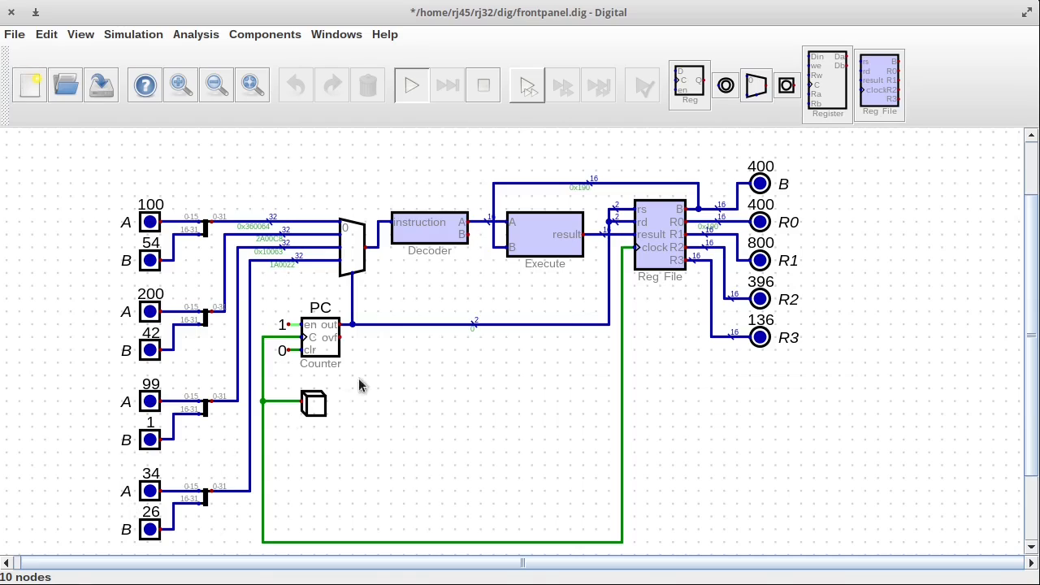
{"action": "left_click", "coordinate": [319, 401]}
{"action": "left_click", "coordinate": [320, 401]}
{"action": "left_click", "coordinate": [319, 402]}
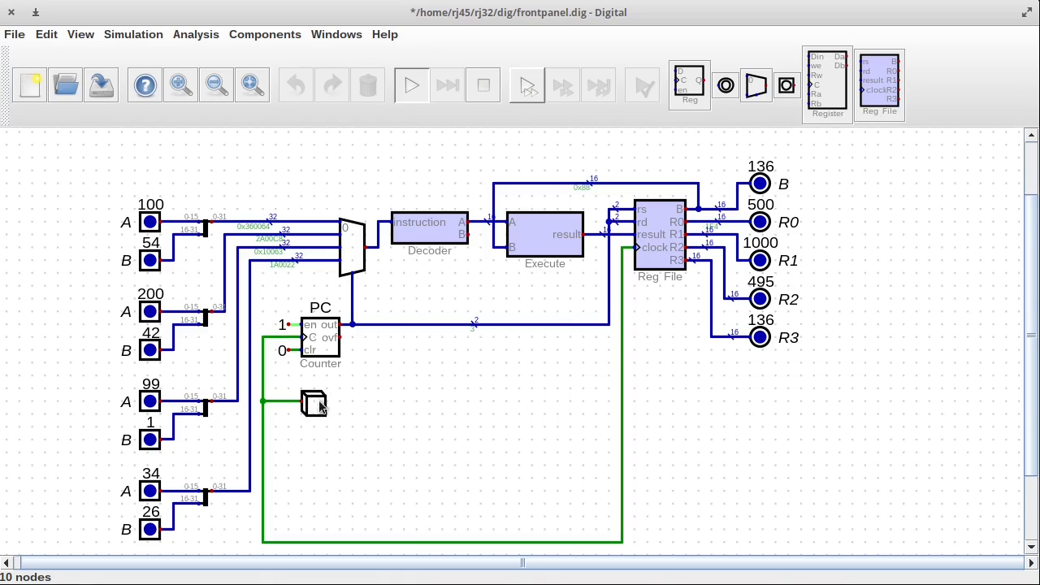
{"action": "left_click", "coordinate": [319, 402]}
{"action": "left_click", "coordinate": [320, 402]}
{"action": "left_click", "coordinate": [319, 401]}
{"action": "left_click", "coordinate": [319, 401]}
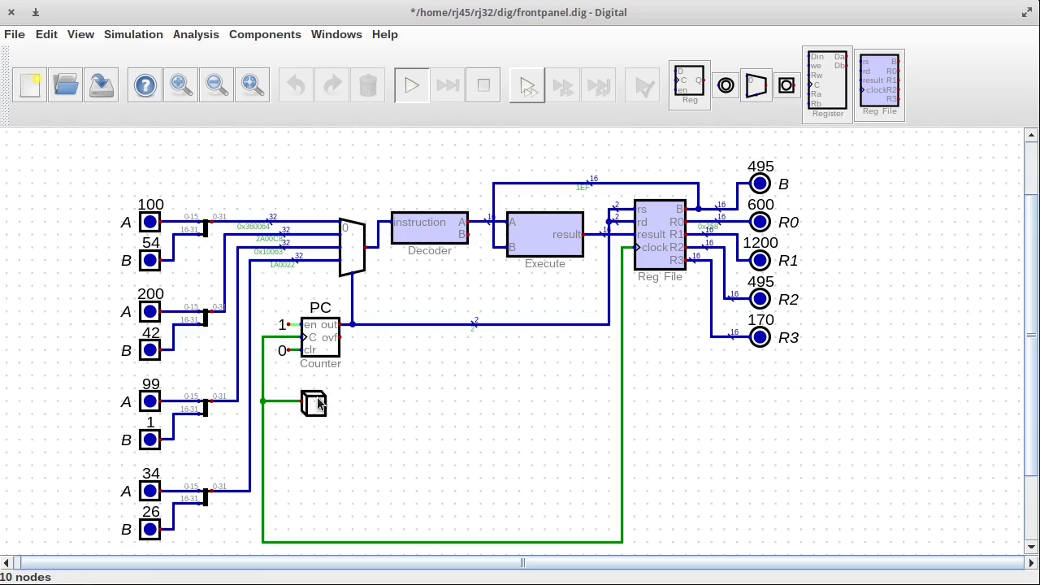
{"action": "left_click", "coordinate": [319, 402]}
{"action": "left_click", "coordinate": [319, 401]}
{"action": "left_click", "coordinate": [319, 402]}
{"action": "left_click", "coordinate": [320, 402]}
{"action": "left_click", "coordinate": [319, 401]}
{"action": "left_click", "coordinate": [320, 401]}
{"action": "left_click", "coordinate": [320, 401]}
{"action": "left_click", "coordinate": [319, 401]}
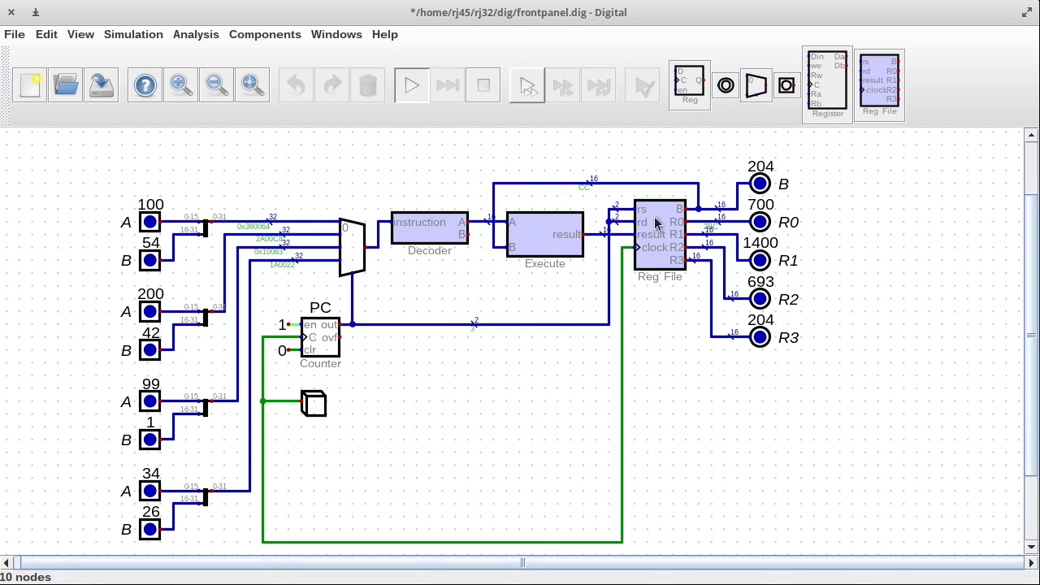
End the simulation and open the Decoder's subcircuit, decoder.dig, for editing.
{"action": "key", "text": "Escape"}
{"action": "right_click", "coordinate": [439, 236]}
{"action": "left_click", "coordinate": [459, 267]}
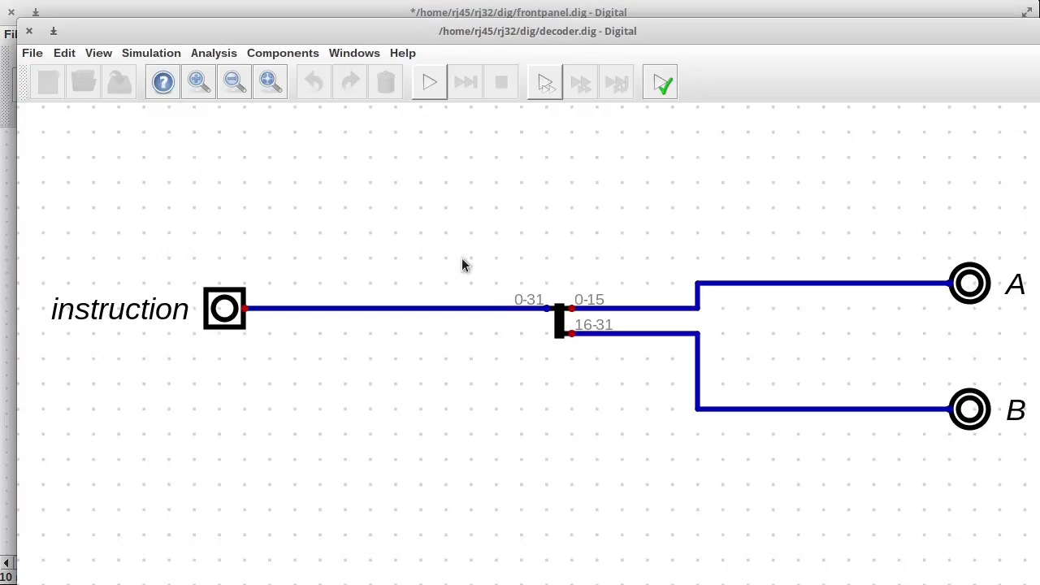
{"action": "left_click_drag", "start_coordinate": [420, 39], "coordinate": [403, 20]}
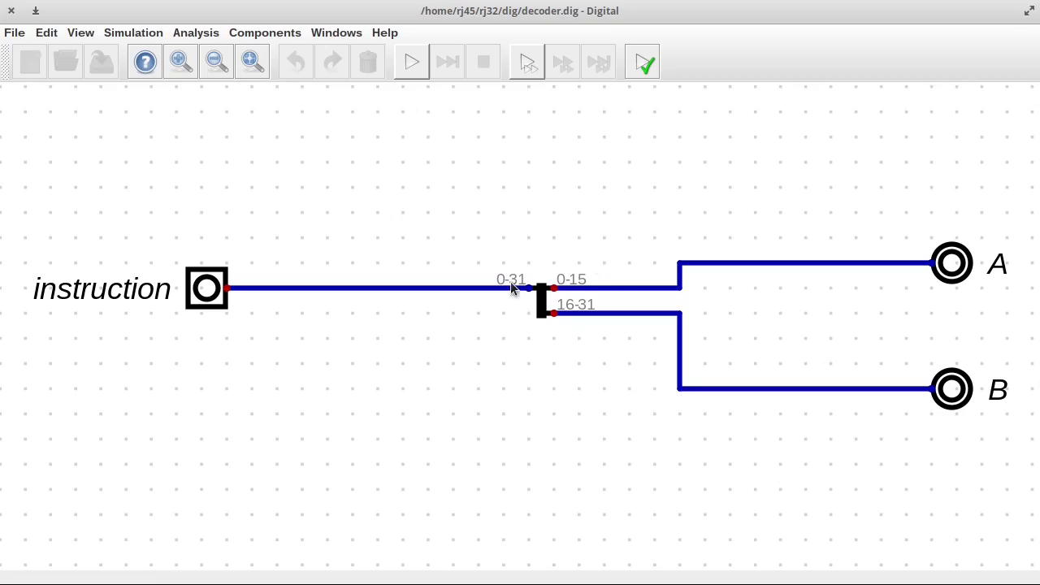
Change the instruction splitter's output splitting to 16,2,2,12.
{"action": "left_click", "coordinate": [549, 279]}
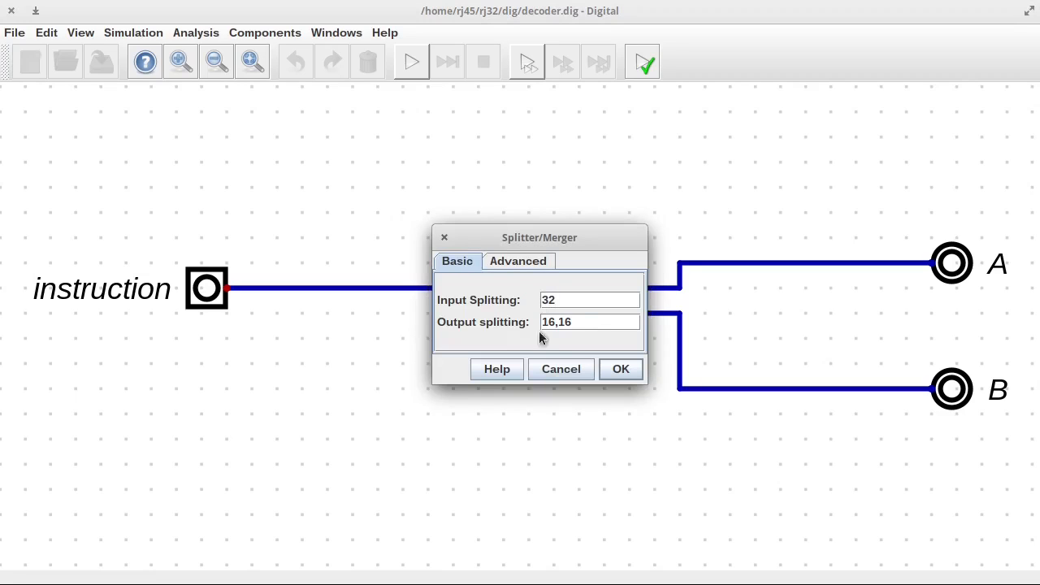
{"action": "double_click", "coordinate": [594, 323]}
{"action": "type", "text": "2,2"}
{"action": "double_click", "coordinate": [573, 322]}
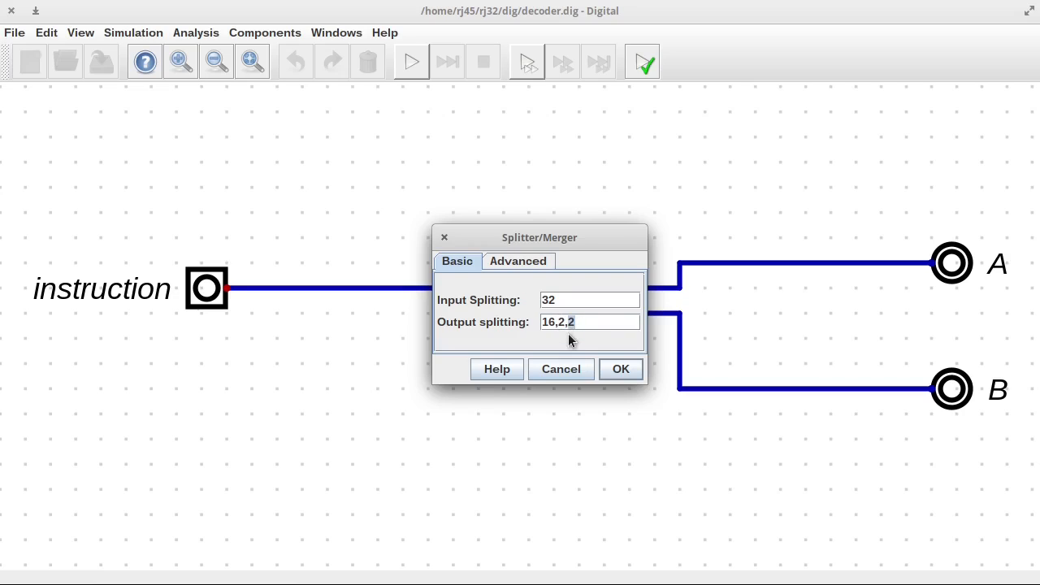
{"action": "mouse_move", "coordinate": [590, 319]}
{"action": "left_click_drag", "start_coordinate": [574, 299], "coordinate": [544, 304]}
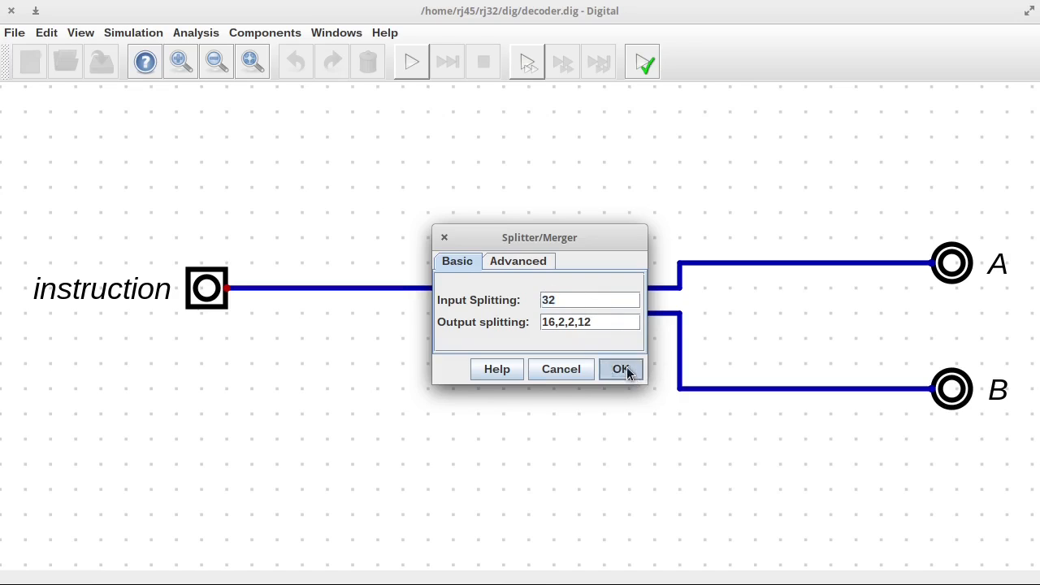
{"action": "left_click", "coordinate": [621, 370]}
Change the decoder's B output to 2 data bits with the label rs.
{"action": "right_click", "coordinate": [952, 390]}
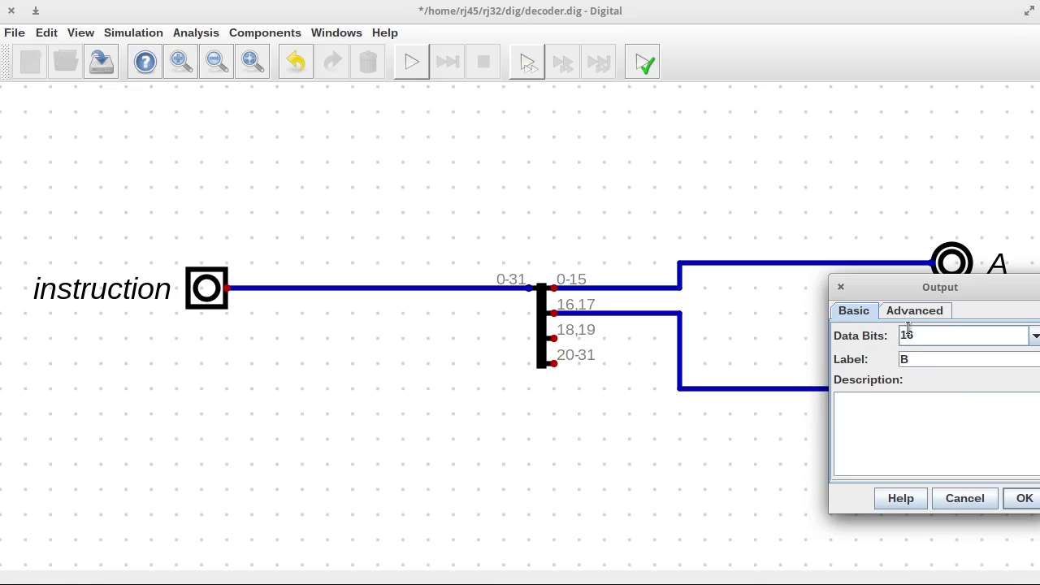
{"action": "type", "text": "2"}
{"action": "left_click", "coordinate": [922, 359]}
{"action": "key", "text": "BackSpace"}
{"action": "type", "text": "r"}
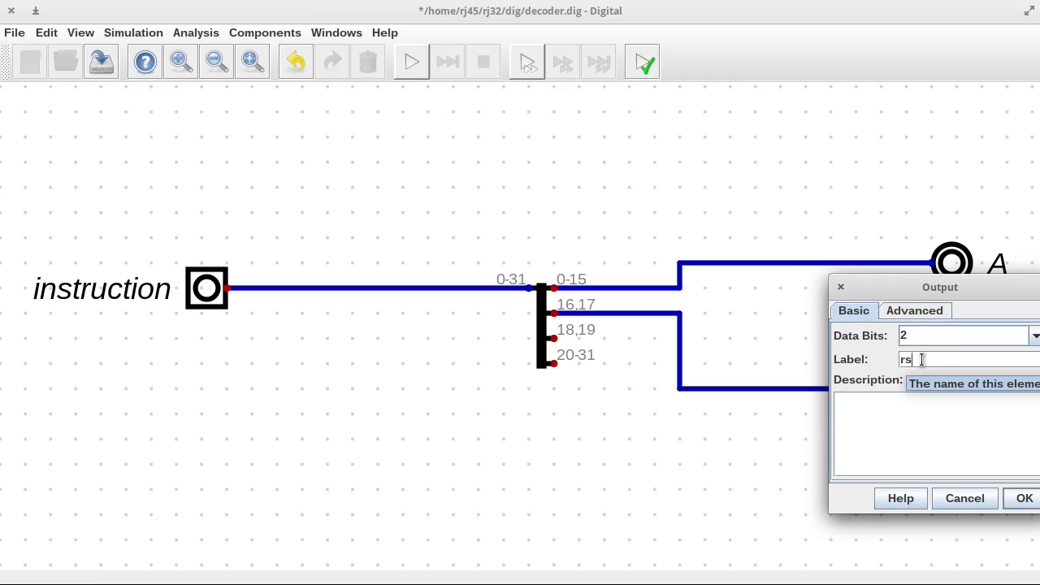
{"action": "type", "text": "s"}
{"action": "left_click", "coordinate": [1023, 498]}
Duplicate the rs output directly below it and label the copy rd.
{"action": "left_click_drag", "start_coordinate": [1017, 445], "coordinate": [891, 352]}
{"action": "key", "text": "ctrl+c"}
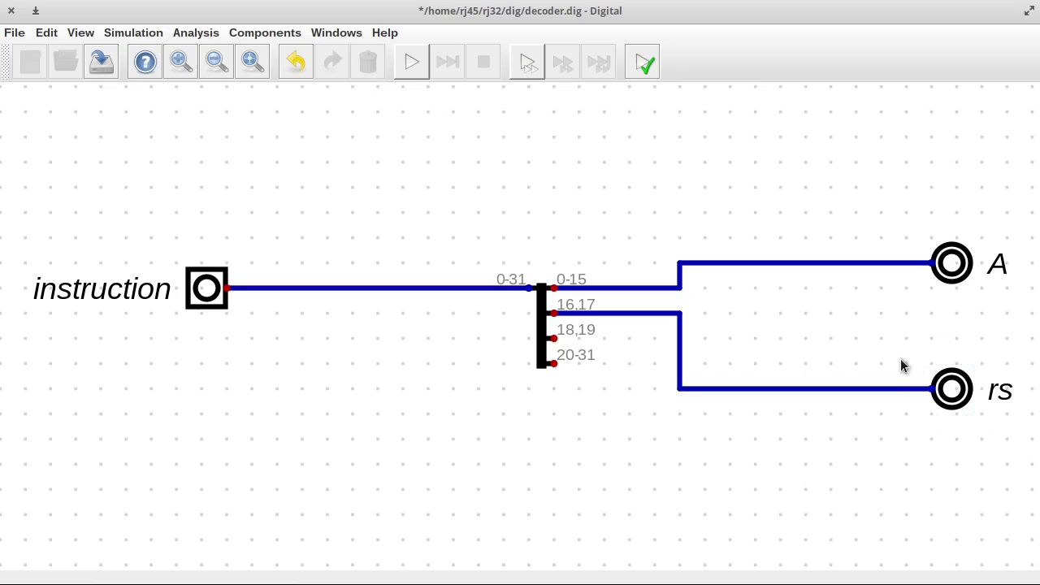
{"action": "key", "text": "ctrl+v"}
{"action": "left_click", "coordinate": [950, 468]}
{"action": "right_click", "coordinate": [950, 467]}
{"action": "left_click", "coordinate": [939, 432]}
{"action": "key", "text": "BackSpace"}
{"action": "type", "text": "d"}
{"action": "left_click", "coordinate": [1024, 572]}
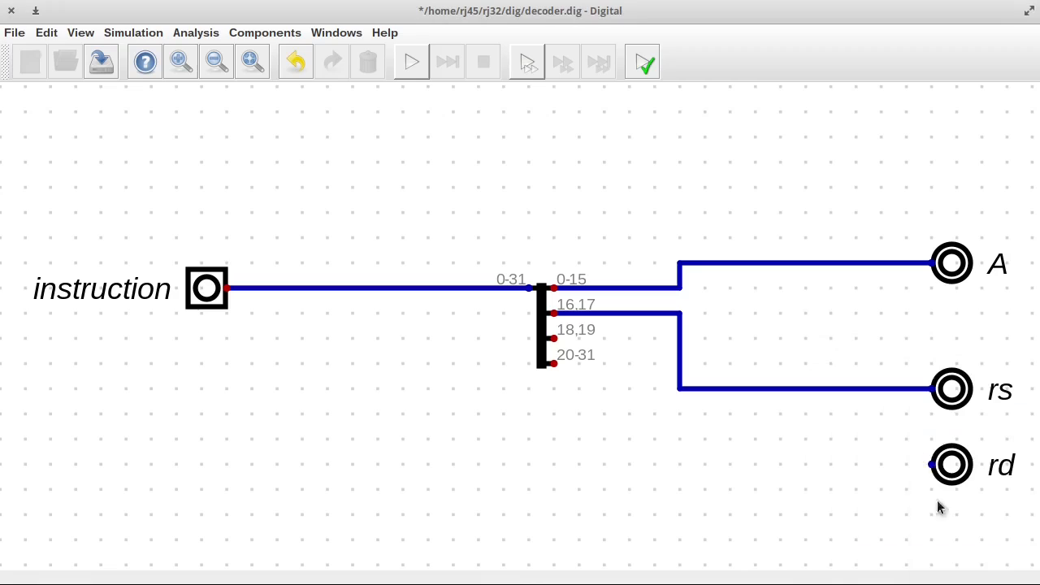
Wire the rd output to the splitter's 18,19 pin.
{"action": "left_click", "coordinate": [932, 464]}
{"action": "left_click", "coordinate": [655, 337]}
{"action": "left_click", "coordinate": [555, 338]}
Test the decoder with a brief simulation run, and save and close its file.
{"action": "left_click", "coordinate": [418, 62]}
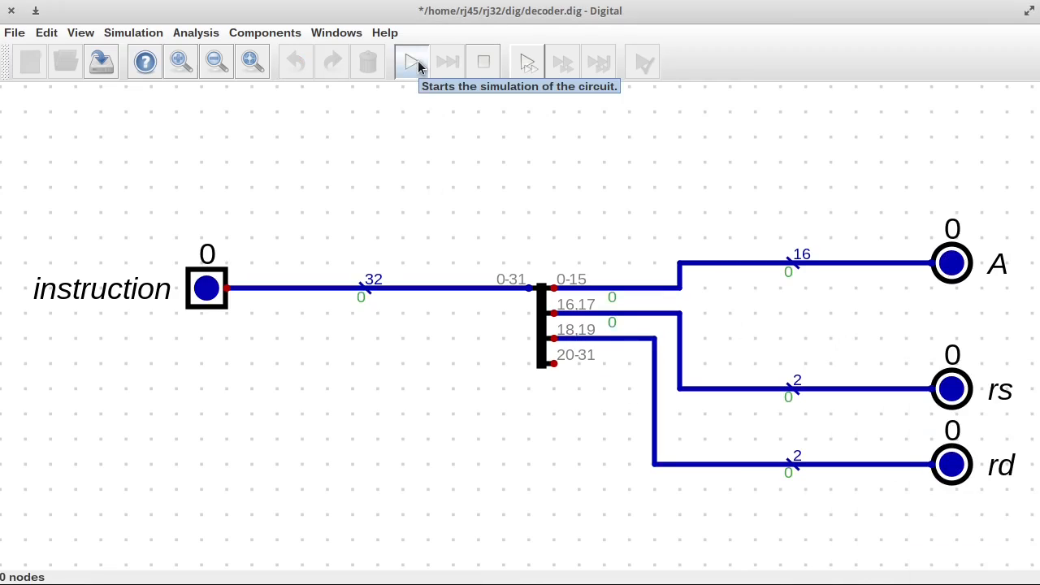
{"action": "left_click", "coordinate": [483, 62]}
{"action": "left_click", "coordinate": [101, 62]}
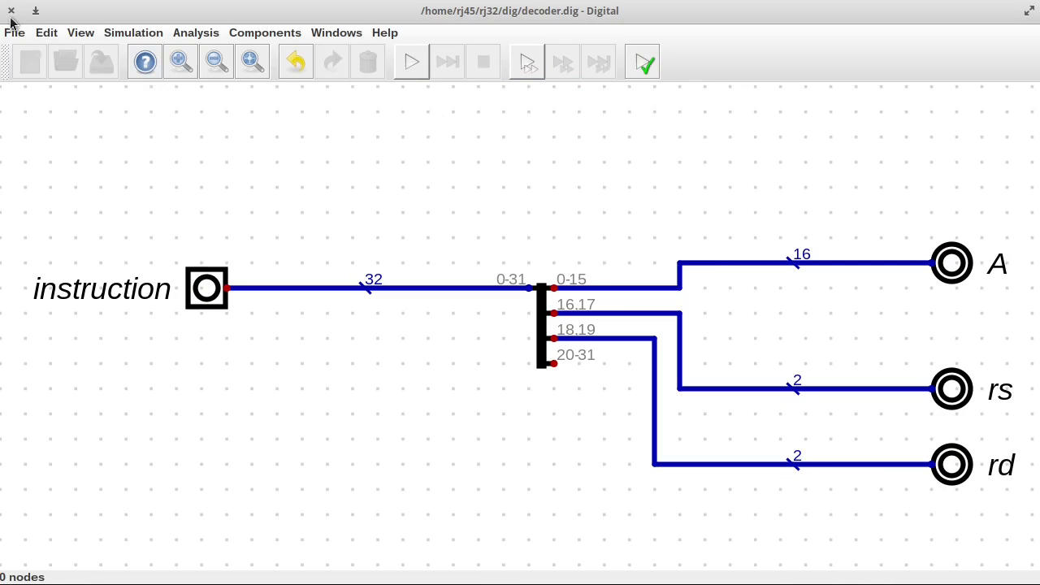
{"action": "left_click", "coordinate": [11, 11]}
Detach the PC line from the Reg File's rs and rd inputs, and wire the Decoder's rs output to rs above Execute.
{"action": "left_click_drag", "start_coordinate": [606, 195], "coordinate": [496, 207]}
{"action": "left_click", "coordinate": [494, 201]}
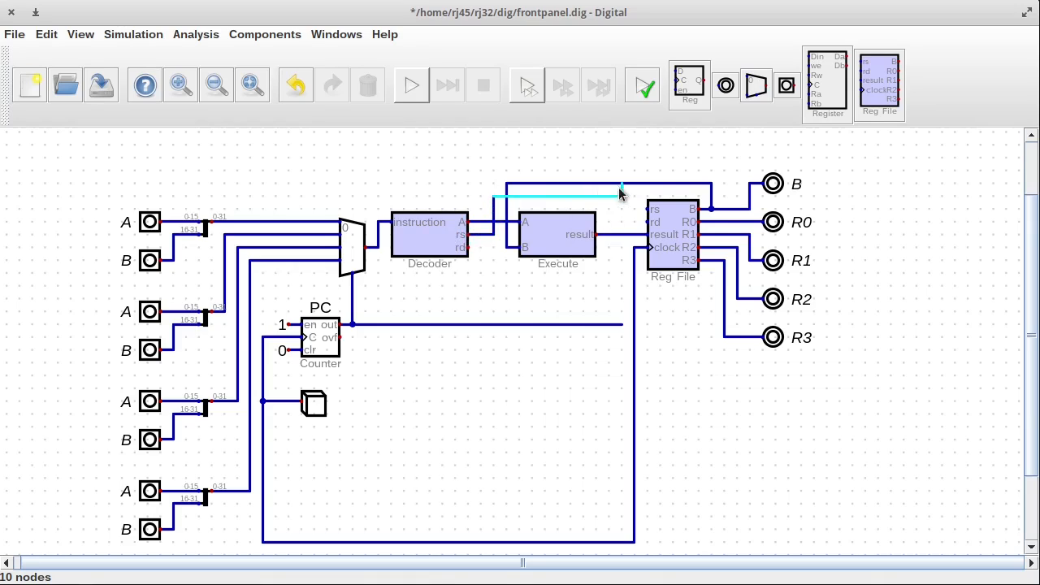
{"action": "left_click", "coordinate": [647, 208]}
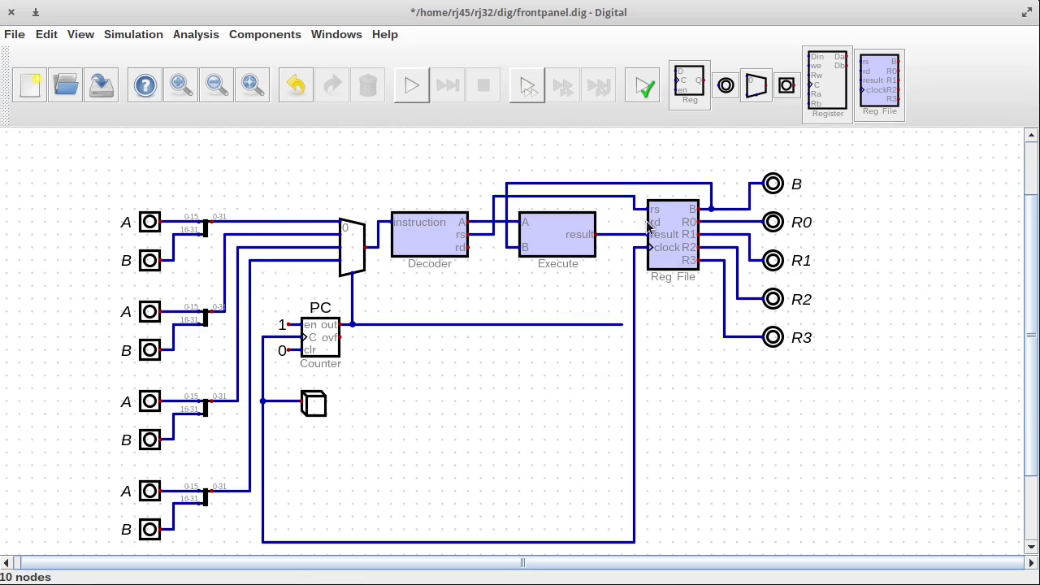
Wire the Decoder's rd output to the Reg File's rd input above Execute, shifting the rs and B feedback wires to make room.
{"action": "left_click_drag", "start_coordinate": [467, 157], "coordinate": [691, 200]}
{"action": "left_click_drag", "start_coordinate": [650, 182], "coordinate": [649, 168]}
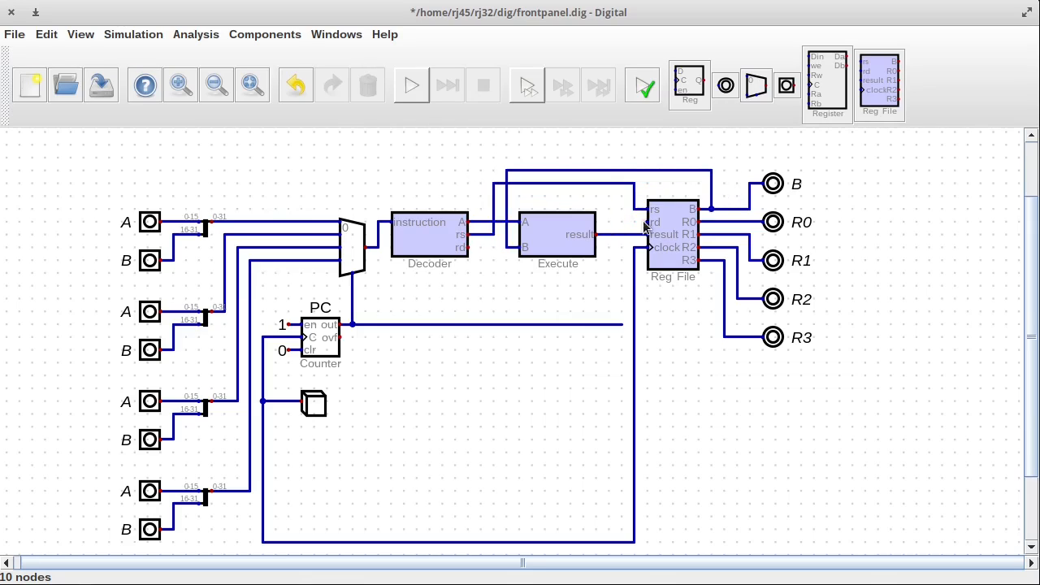
{"action": "left_click", "coordinate": [648, 222]}
{"action": "left_click", "coordinate": [622, 197]}
{"action": "key", "text": "Escape"}
{"action": "left_click_drag", "start_coordinate": [474, 171], "coordinate": [504, 250]}
{"action": "left_click_drag", "start_coordinate": [484, 208], "coordinate": [470, 208]}
{"action": "left_click", "coordinate": [622, 198]}
{"action": "left_click", "coordinate": [494, 247]}
{"action": "left_click", "coordinate": [468, 247]}
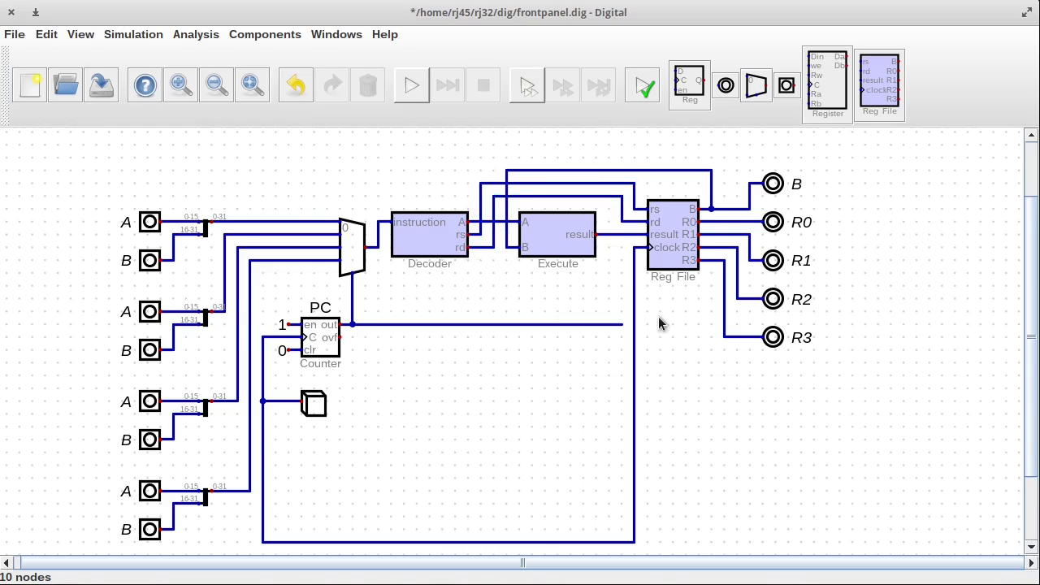
Delete the dangling horizontal wire running from the PC counter's output toward the Reg File.
{"action": "left_click_drag", "start_coordinate": [576, 303], "coordinate": [623, 346]}
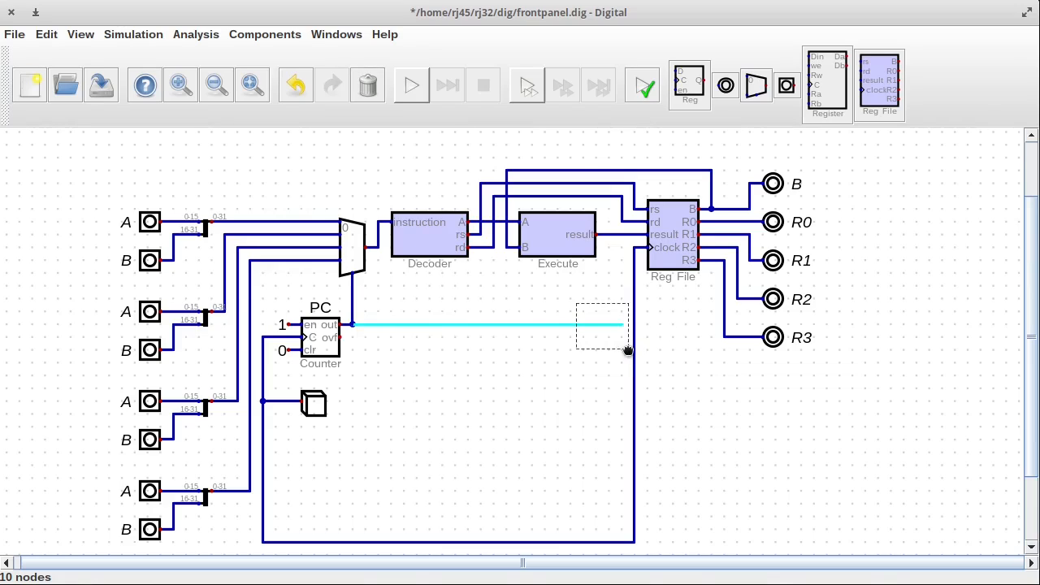
{"action": "key", "text": "Delete"}
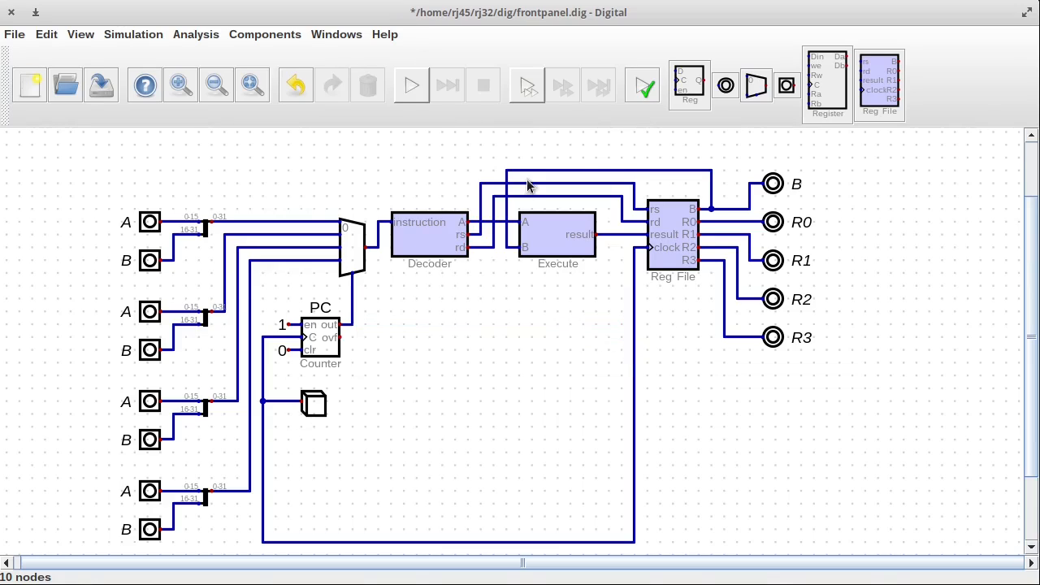
Run the simulation, toggle the clock repeatedly to watch the B and R0–R3 outputs, and stop it.
{"action": "left_click", "coordinate": [410, 88]}
{"action": "double_click", "coordinate": [306, 409]}
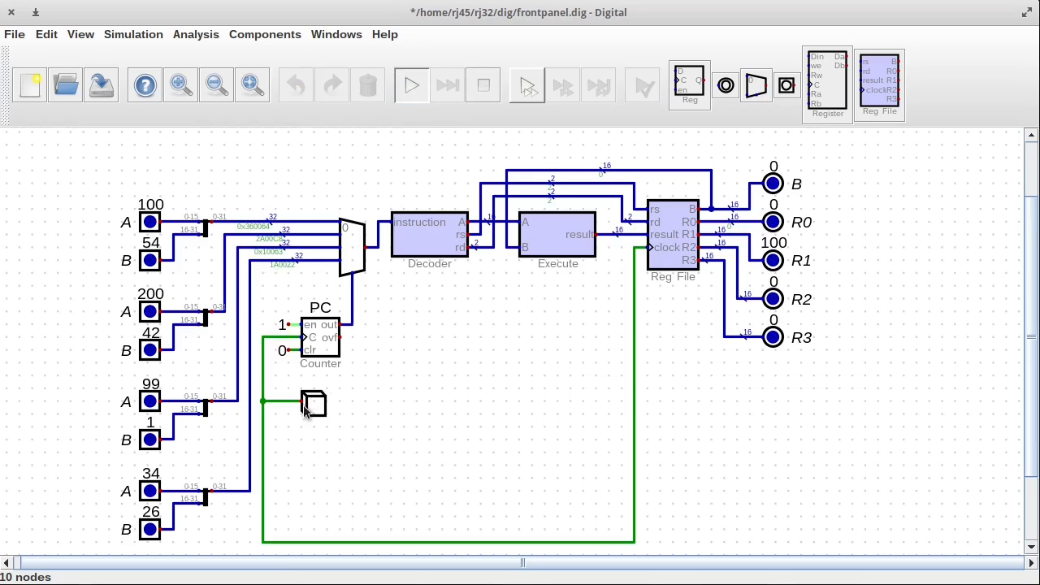
{"action": "double_click", "coordinate": [306, 408]}
{"action": "left_click", "coordinate": [307, 409]}
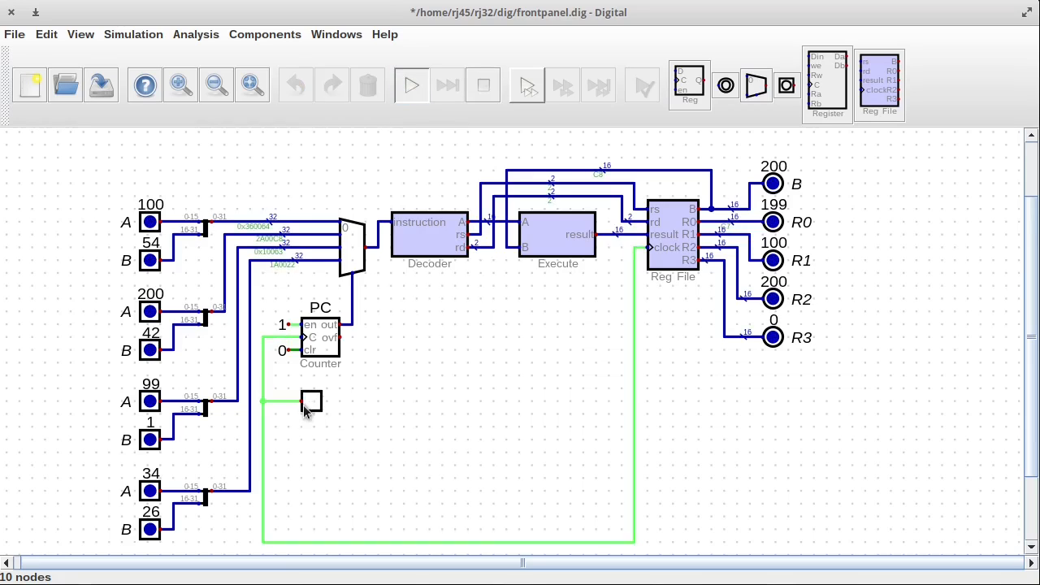
{"action": "left_click", "coordinate": [307, 409]}
{"action": "double_click", "coordinate": [307, 409]}
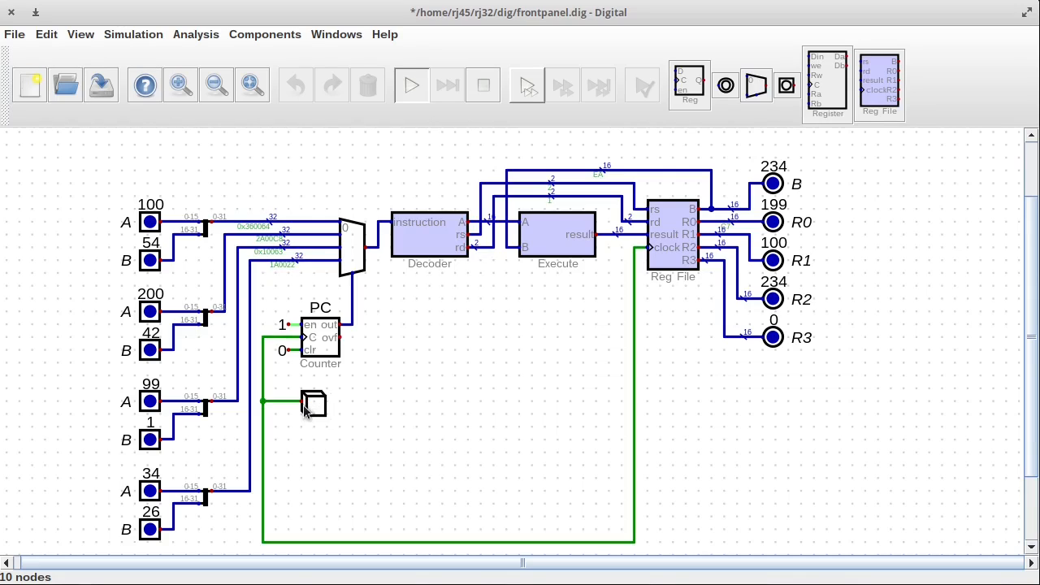
{"action": "double_click", "coordinate": [307, 408]}
{"action": "double_click", "coordinate": [306, 409]}
{"action": "double_click", "coordinate": [307, 409]}
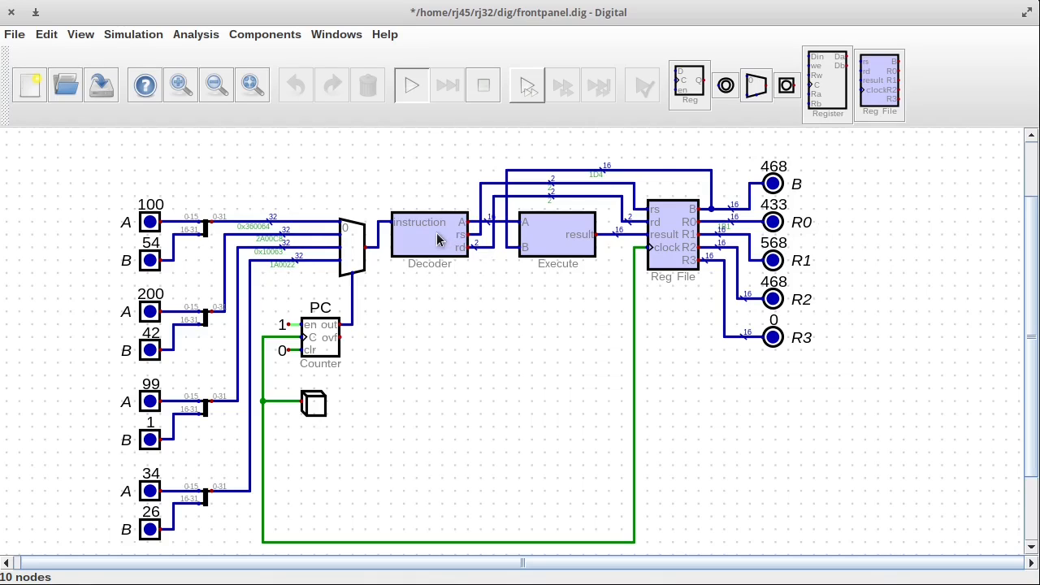
{"action": "left_click", "coordinate": [484, 85]}
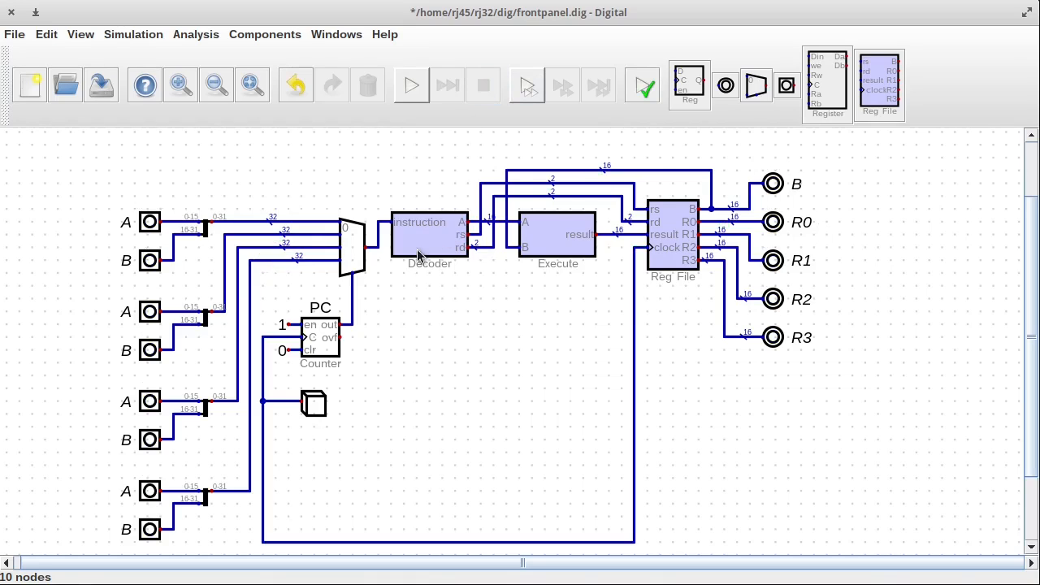
Open the Decoder subcircuit and set its splitter's output splitting to 16,2,2,2,2,8.
{"action": "right_click", "coordinate": [445, 237]}
{"action": "left_click", "coordinate": [437, 288]}
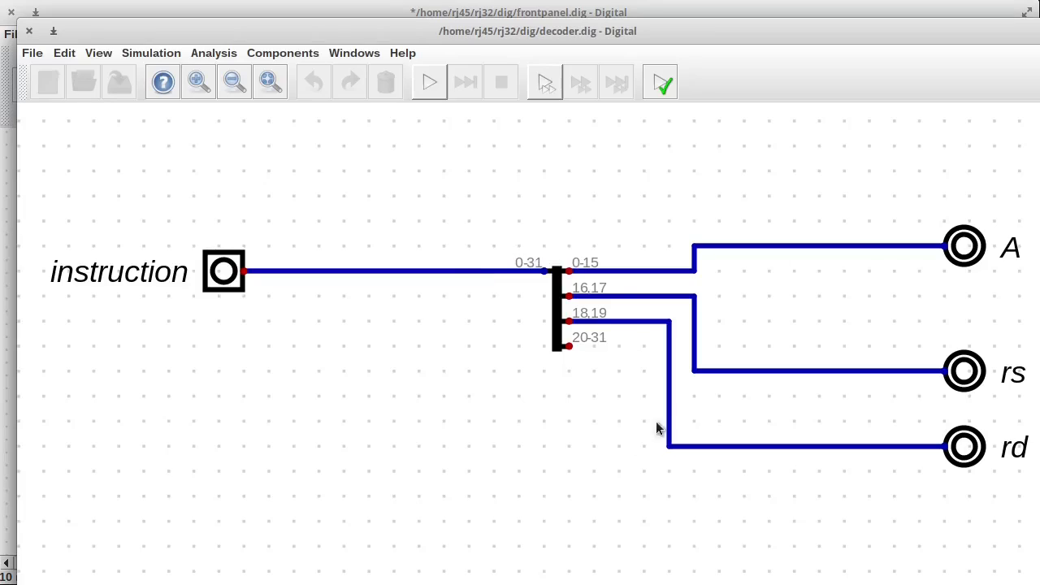
{"action": "right_click", "coordinate": [574, 295]}
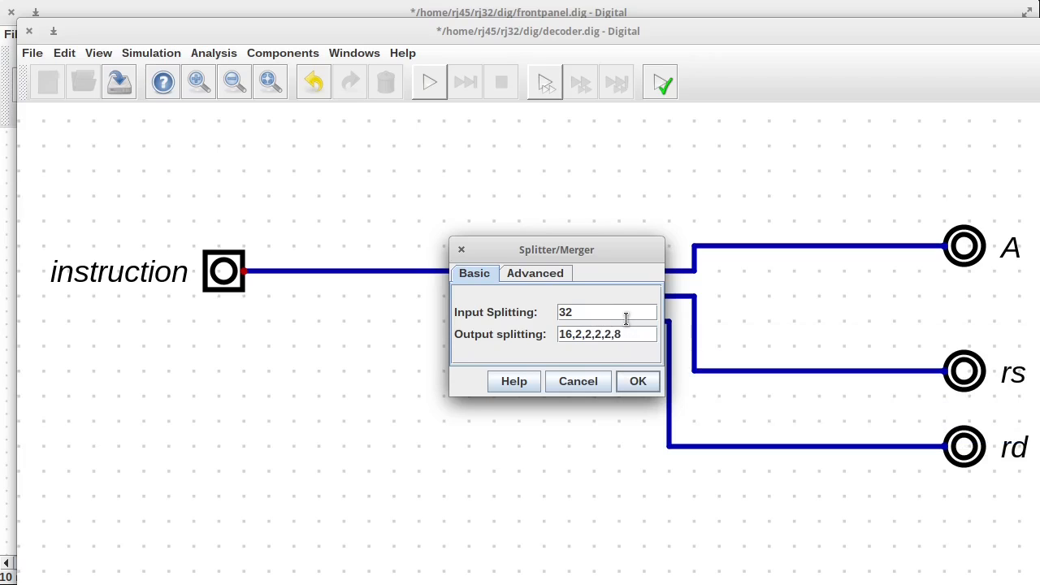
{"action": "left_click", "coordinate": [650, 387]}
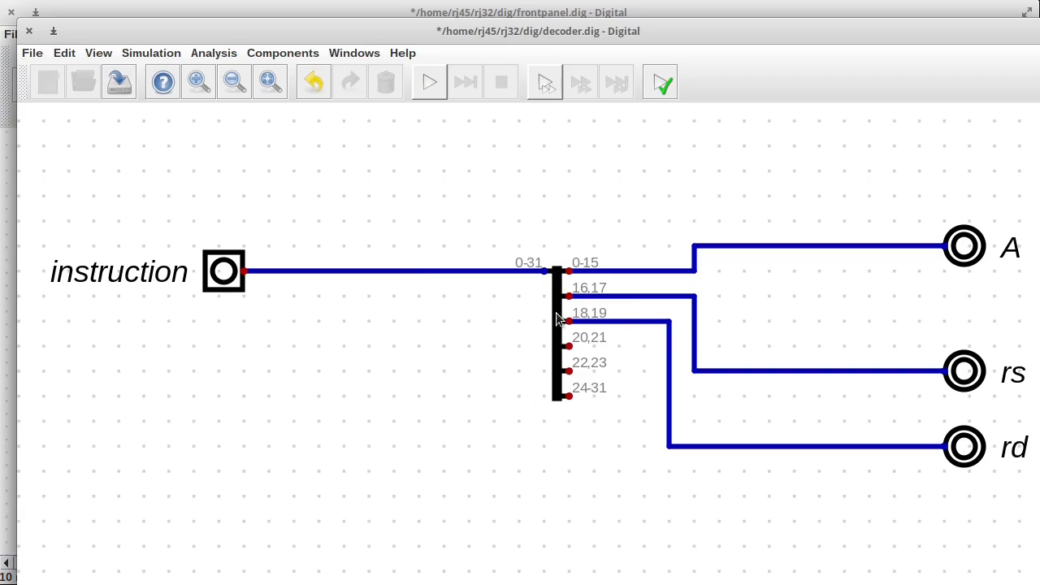
Move the rd output's wire from the splitter's 18,19 pin to its 20,21 pin, and save and close decoder.dig.
{"action": "left_click_drag", "start_coordinate": [566, 313], "coordinate": [639, 360]}
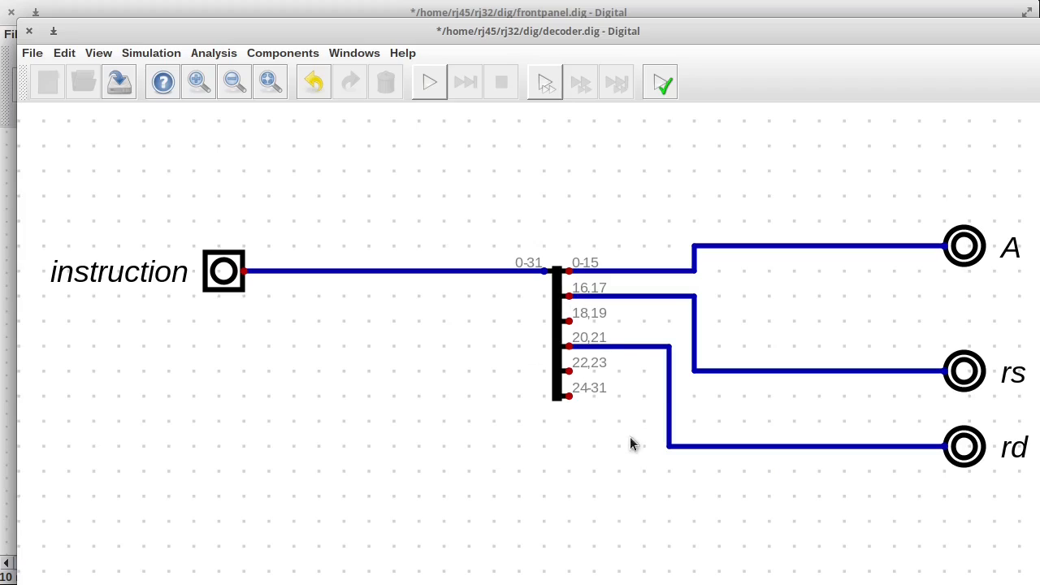
{"action": "left_click", "coordinate": [119, 82]}
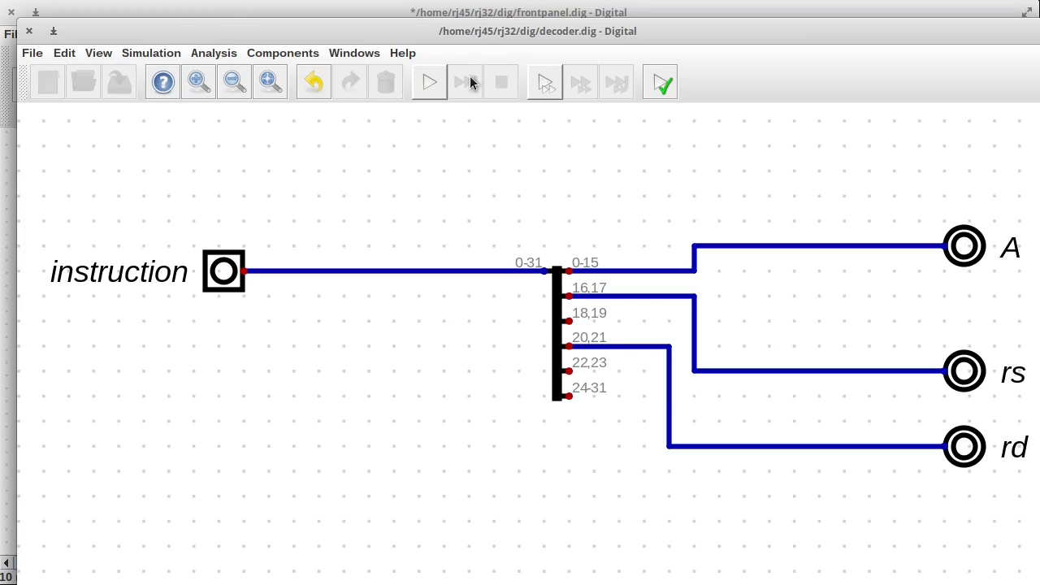
{"action": "left_click", "coordinate": [30, 30]}
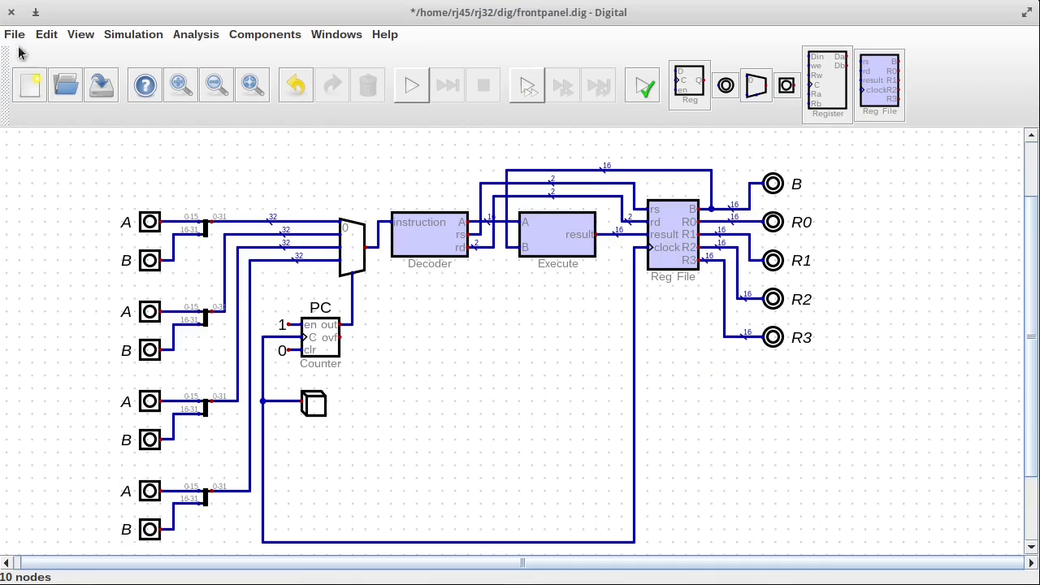
Set the first B input's number format to hex and its default value to 0x01.
{"action": "right_click", "coordinate": [150, 261]}
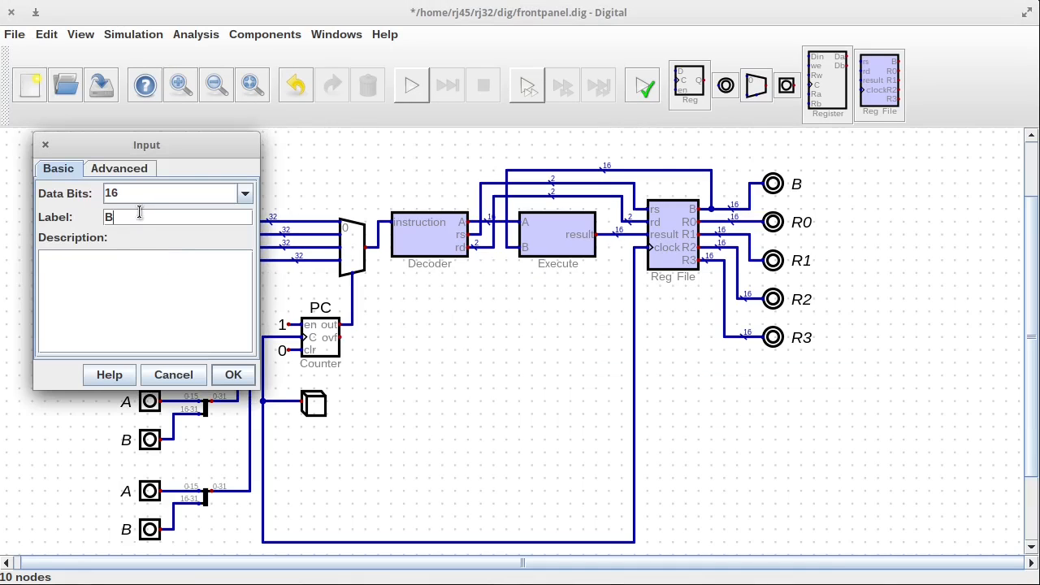
{"action": "left_click", "coordinate": [118, 169]}
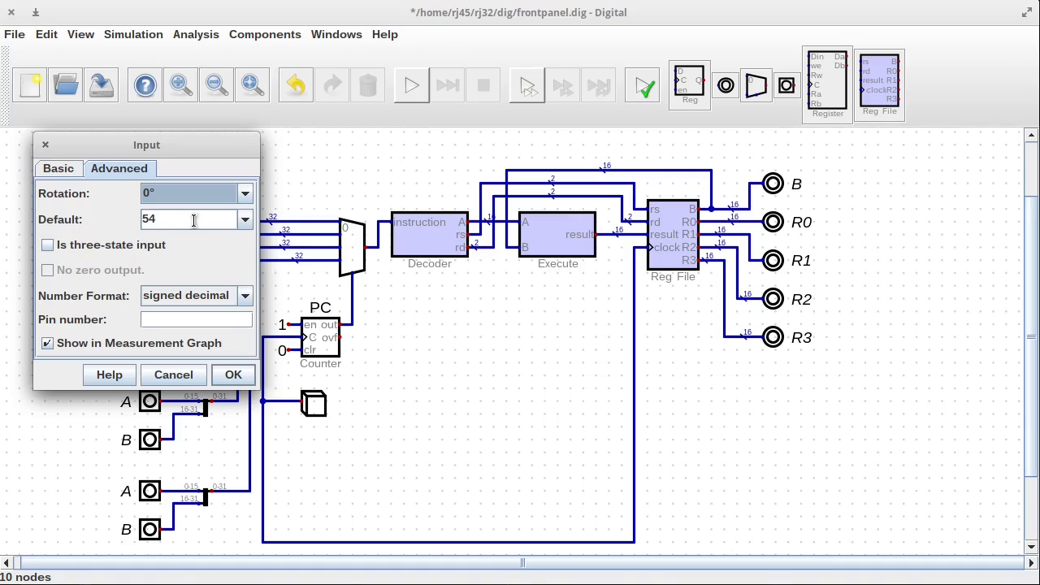
{"action": "left_click", "coordinate": [245, 296]}
{"action": "left_click", "coordinate": [171, 360]}
{"action": "double_click", "coordinate": [177, 218]}
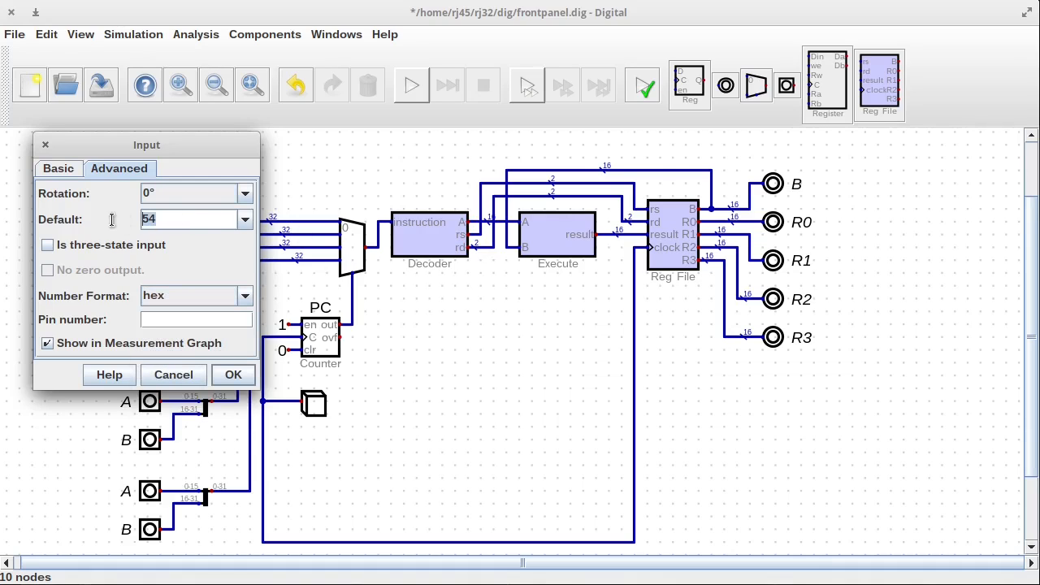
{"action": "left_click_drag", "start_coordinate": [145, 144], "coordinate": [501, 264]}
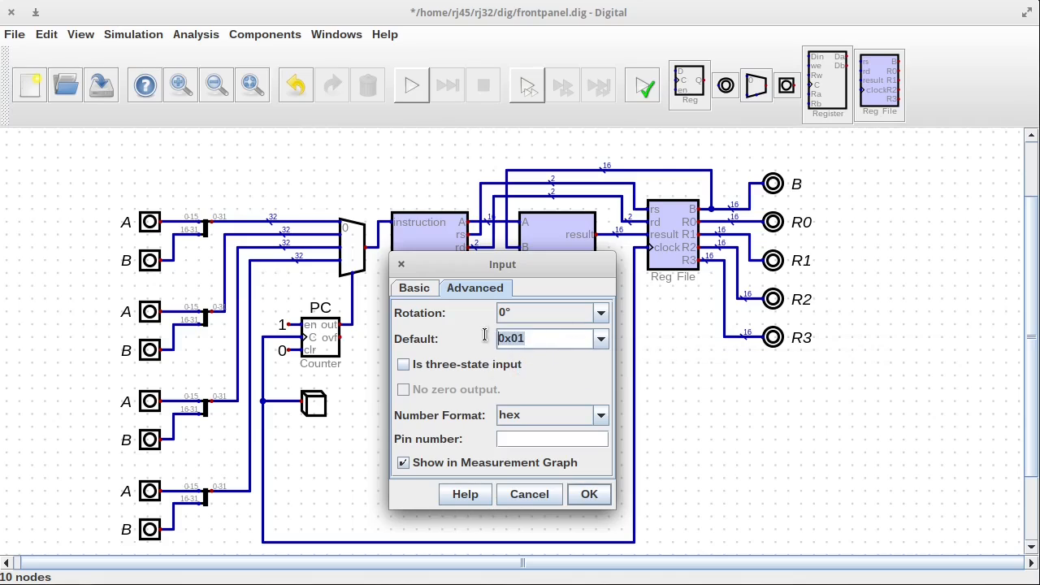
{"action": "left_click", "coordinate": [591, 494]}
Set the input splitting of the first instruction's splitter to 16,4,4,8.
{"action": "right_click", "coordinate": [202, 226]}
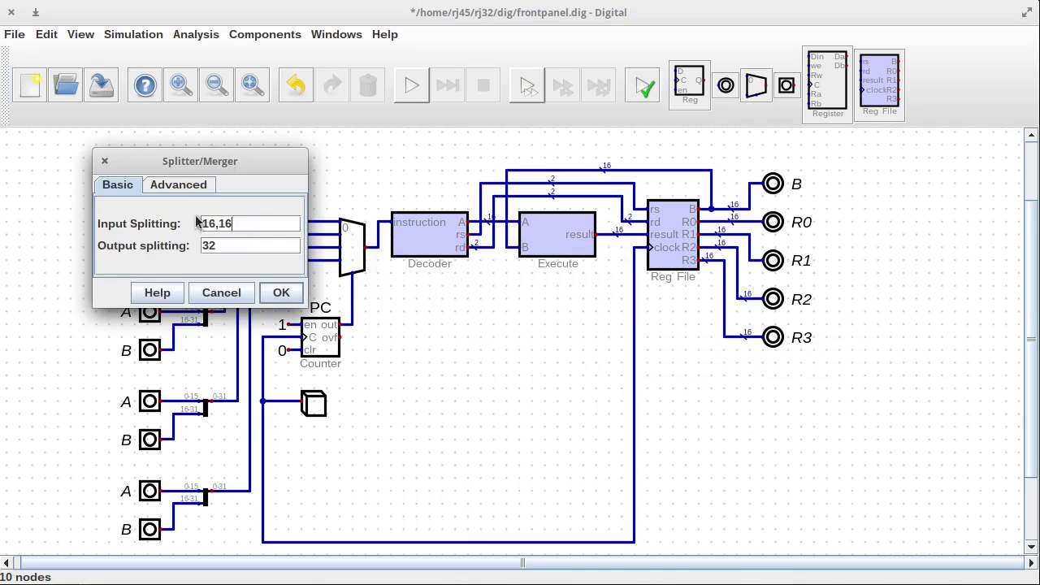
{"action": "left_click_drag", "start_coordinate": [248, 224], "coordinate": [220, 227]}
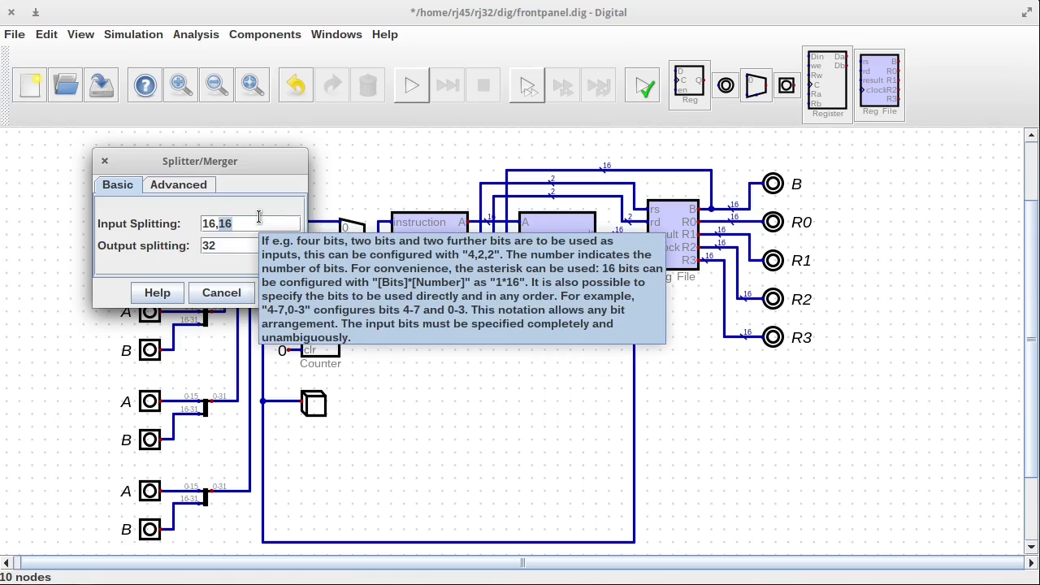
{"action": "type", "text": "4,4,12"}
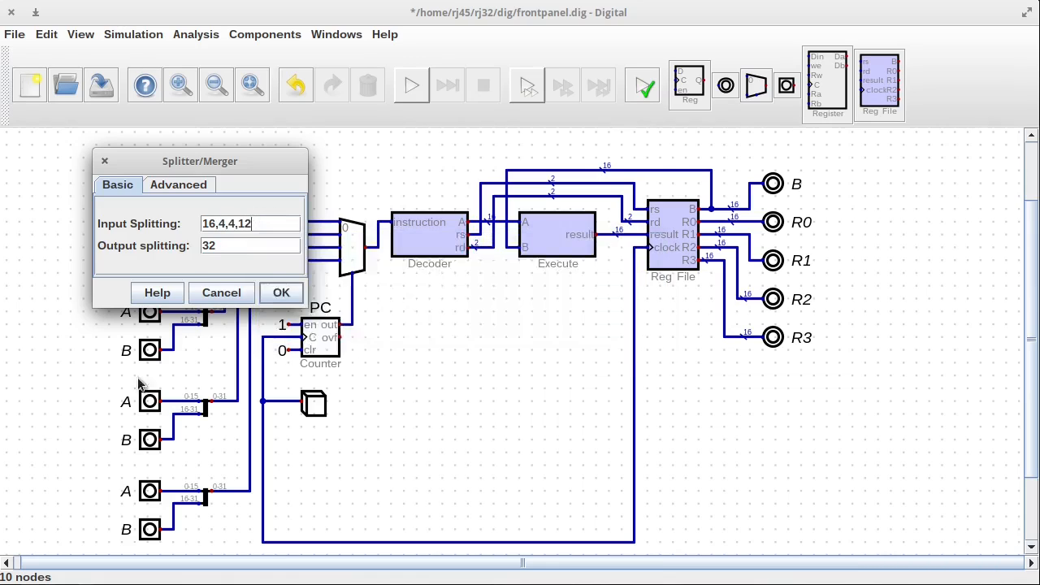
{"action": "key", "text": "Return"}
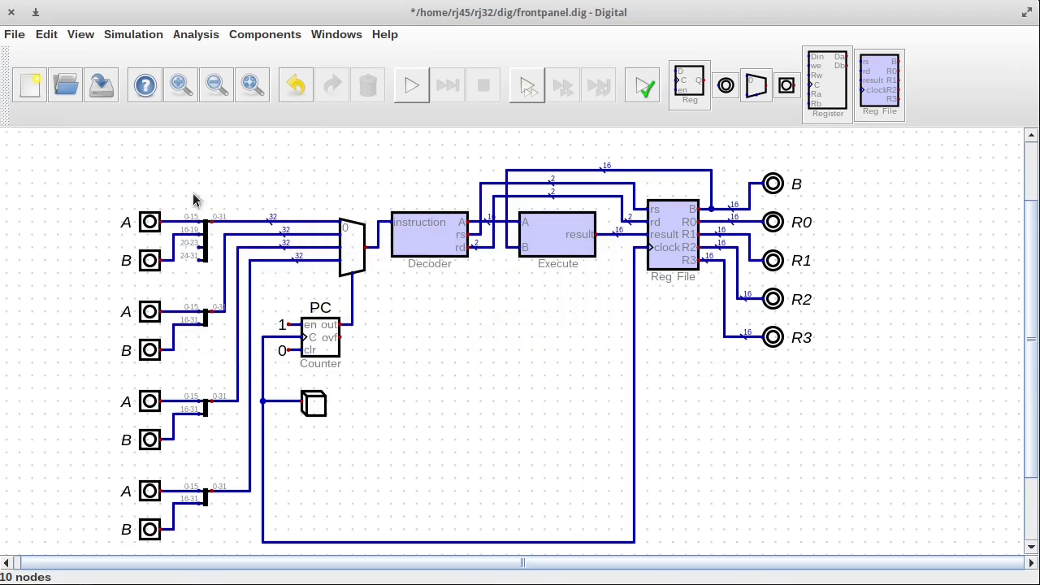
Place a constant value of 0 at the first splitter's 24-31 input.
{"action": "left_click", "coordinate": [265, 34]}
{"action": "mouse_move", "coordinate": [269, 71]}
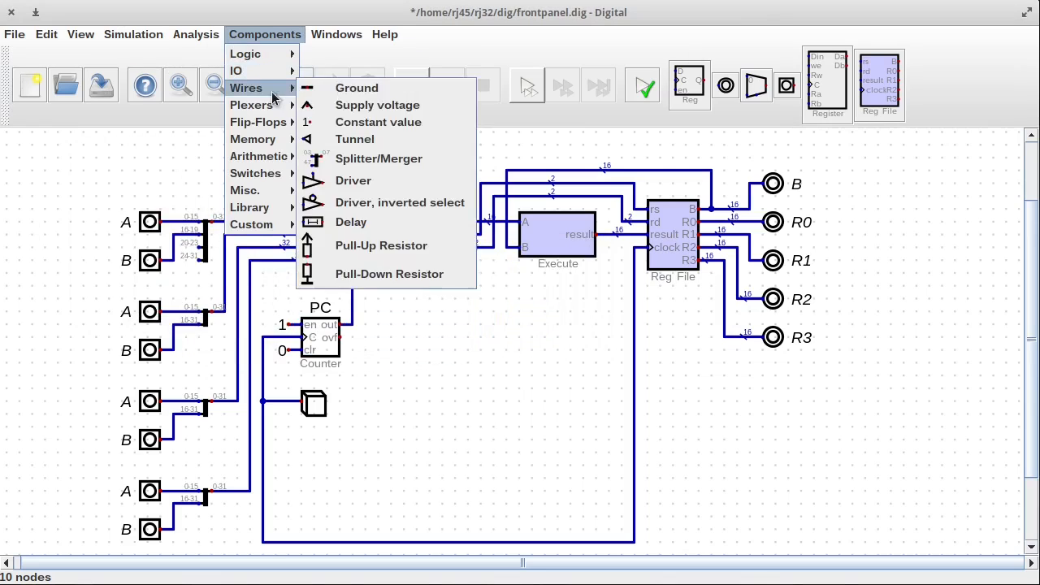
{"action": "left_click", "coordinate": [357, 124]}
{"action": "left_click", "coordinate": [185, 258]}
{"action": "left_click", "coordinate": [512, 266]}
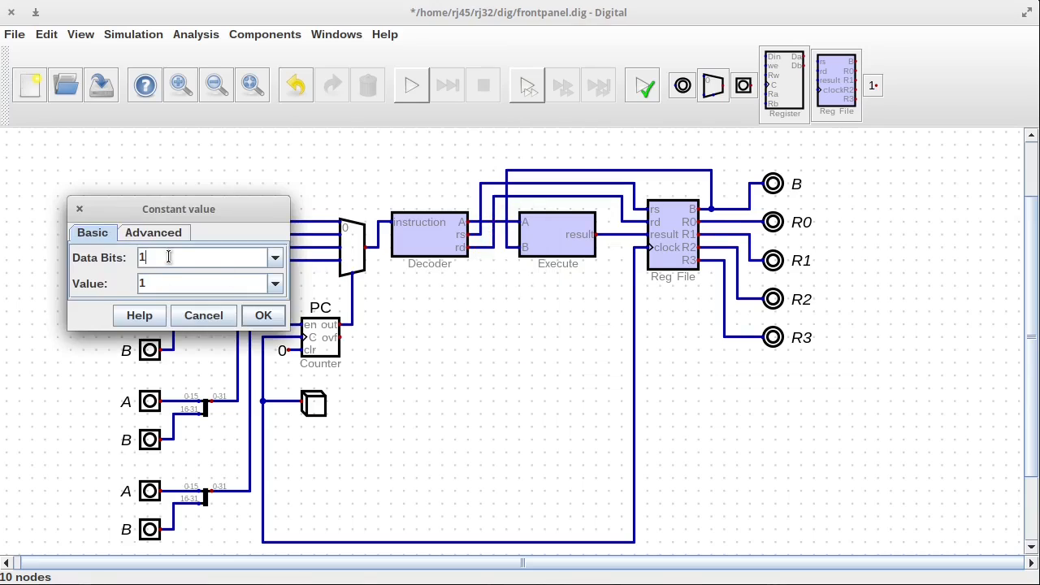
{"action": "key", "text": "Return"}
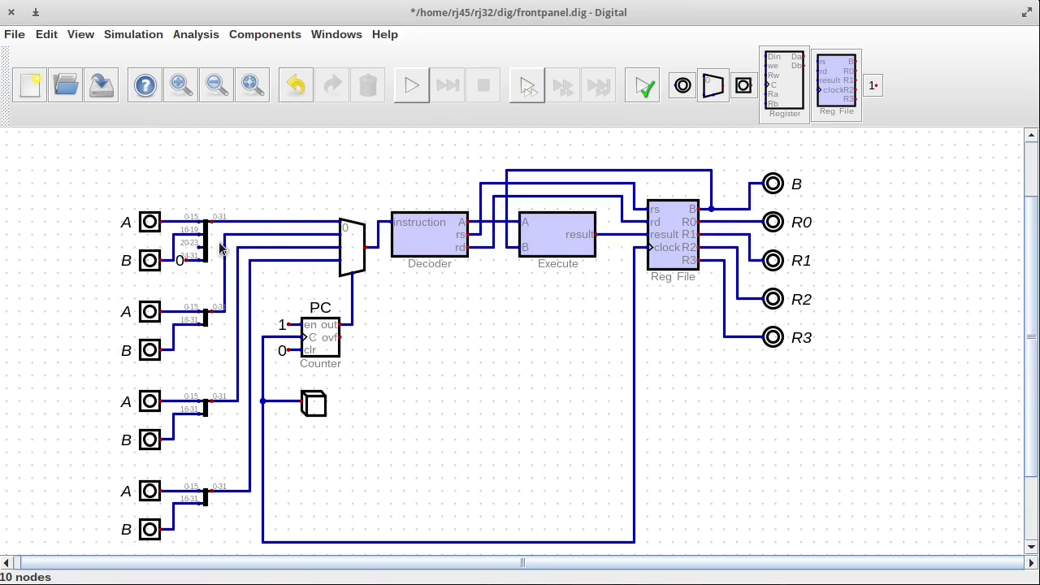
Set the first splitter's input splitting to 16,8,8 and move the constant 0 up to its 24-31 pin.
{"action": "right_click", "coordinate": [206, 246]}
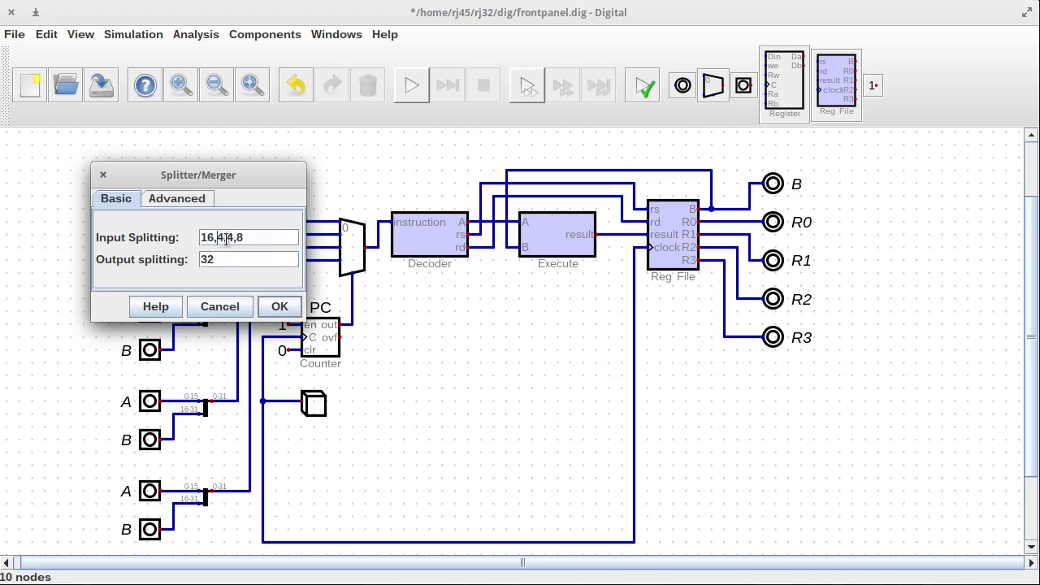
{"action": "left_click_drag", "start_coordinate": [227, 238], "coordinate": [233, 239]}
{"action": "type", "text": "8"}
{"action": "left_click", "coordinate": [281, 306]}
{"action": "left_click", "coordinate": [179, 258]}
{"action": "key", "text": "Escape"}
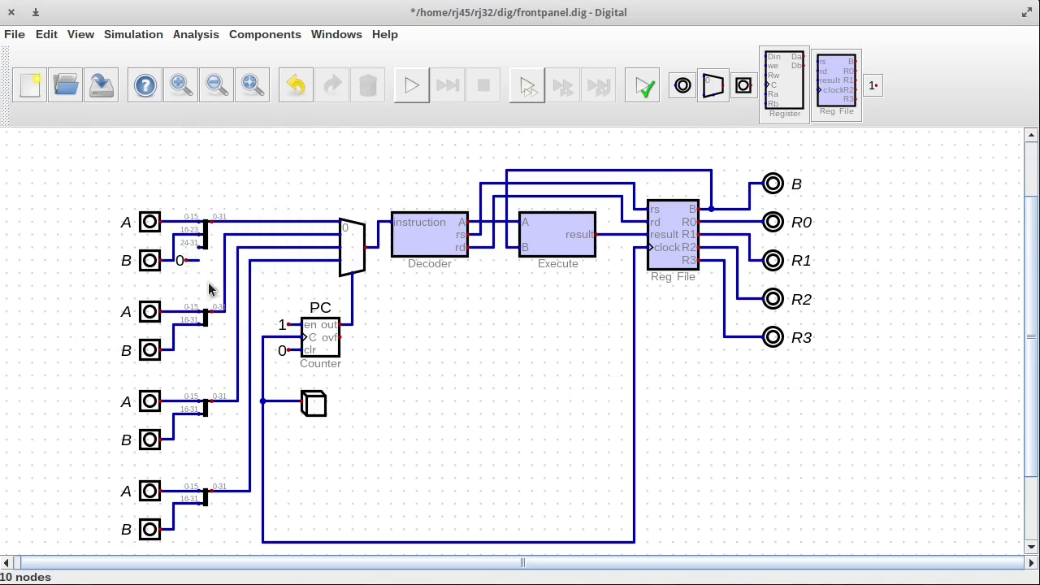
{"action": "left_click_drag", "start_coordinate": [180, 260], "coordinate": [182, 247]}
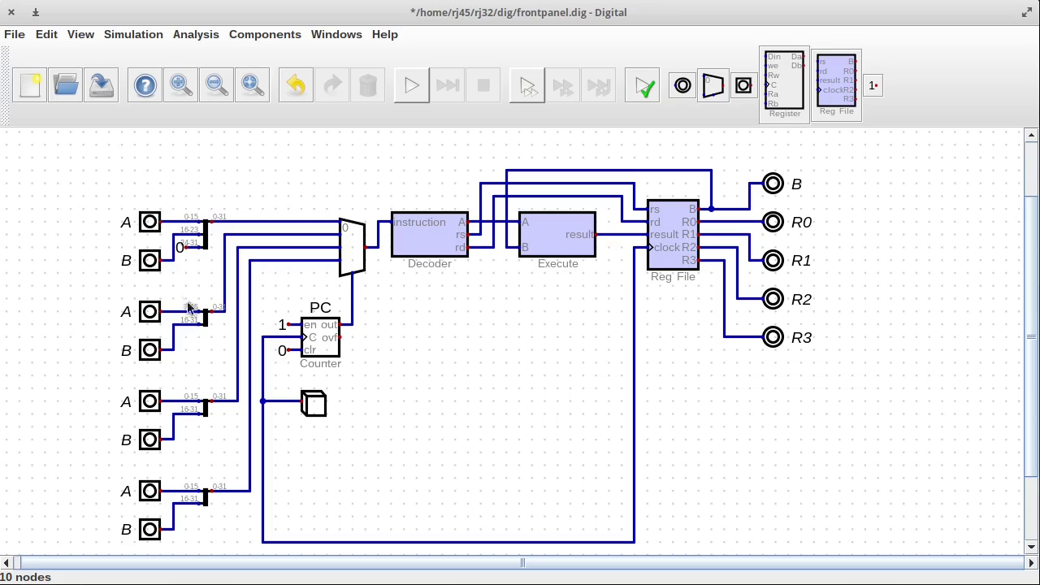
Replace the other three instructions' splitters and input wires with copies of the first splitter, its constant 0 and its wiring.
{"action": "left_click_drag", "start_coordinate": [167, 294], "coordinate": [219, 545]}
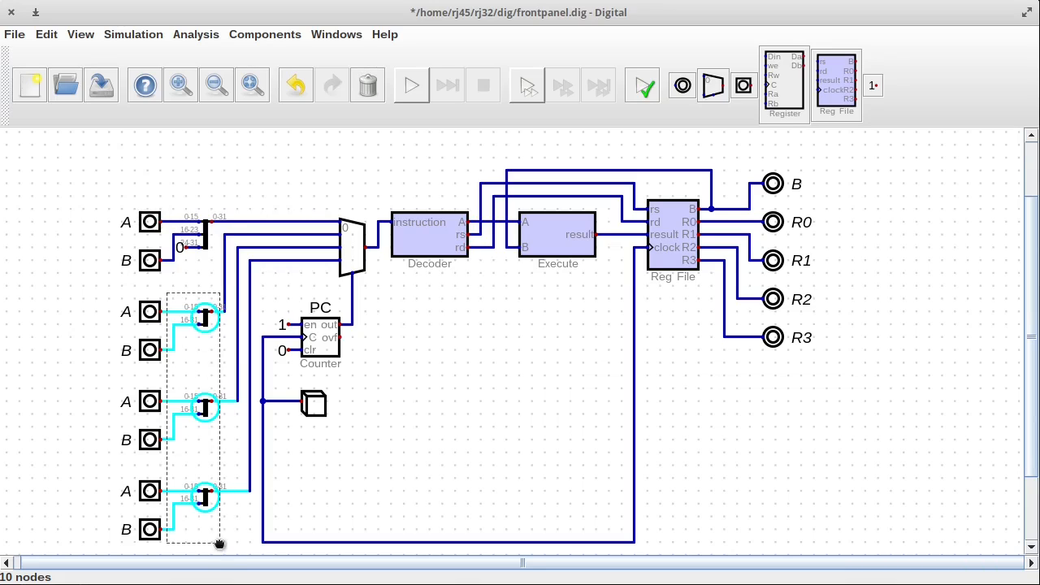
{"action": "key", "text": "Delete"}
{"action": "left_click_drag", "start_coordinate": [163, 198], "coordinate": [215, 282]}
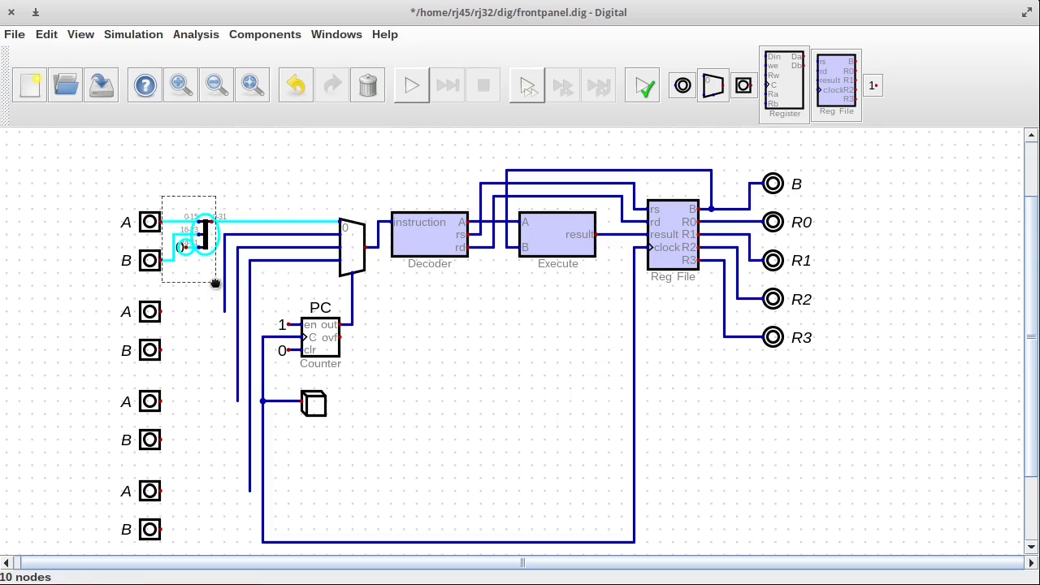
{"action": "key", "text": "ctrl+c"}
{"action": "key", "text": "ctrl+v"}
{"action": "left_click", "coordinate": [209, 347]}
{"action": "key", "text": "ctrl+v"}
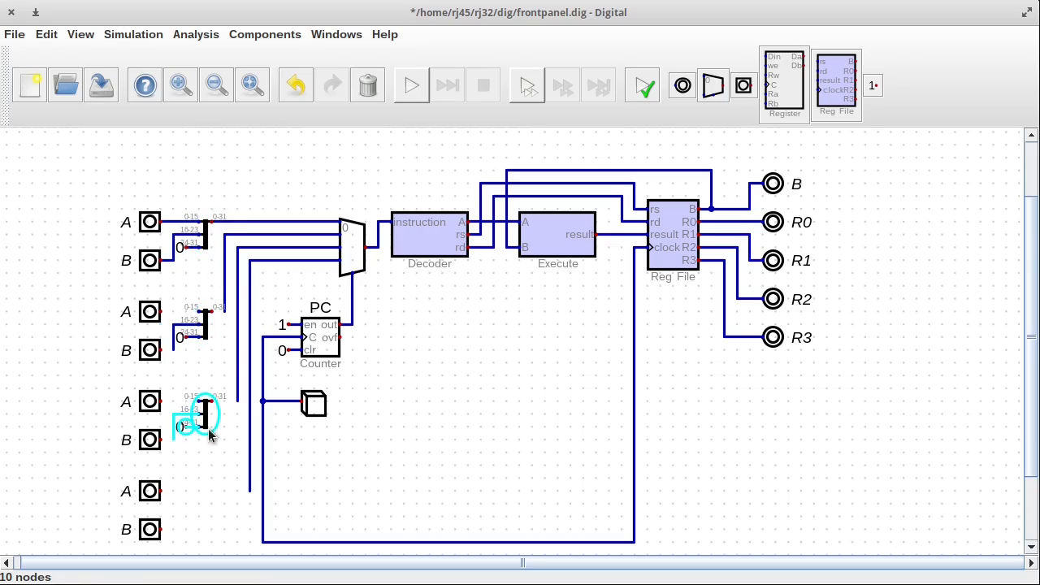
{"action": "left_click", "coordinate": [209, 437]}
{"action": "key", "text": "ctrl+v"}
{"action": "left_click", "coordinate": [209, 524]}
Set the first B input's data bits to 8 and its label to SD.
{"action": "right_click", "coordinate": [150, 260]}
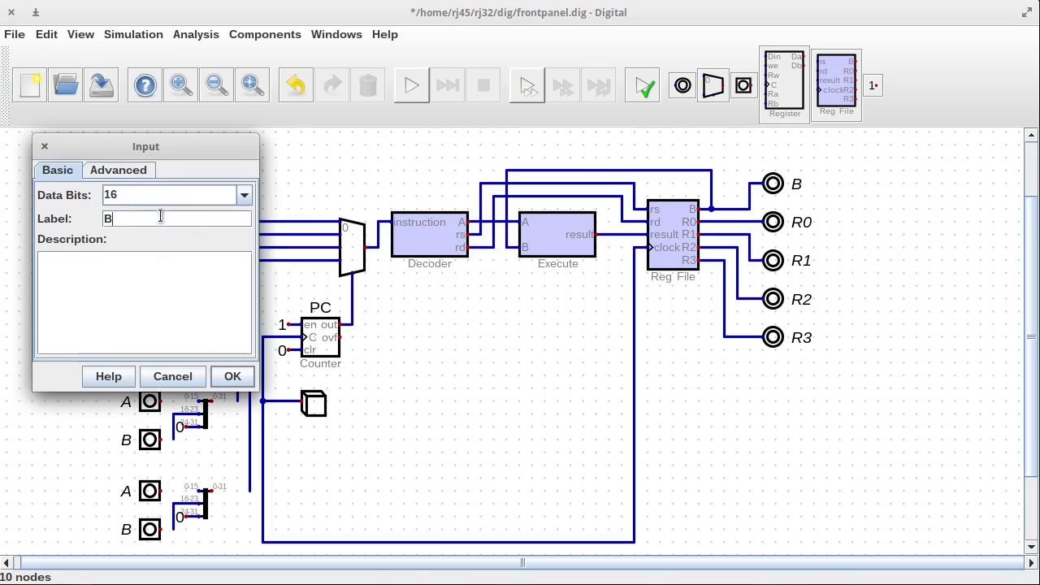
{"action": "double_click", "coordinate": [122, 195]}
{"action": "type", "text": "8"}
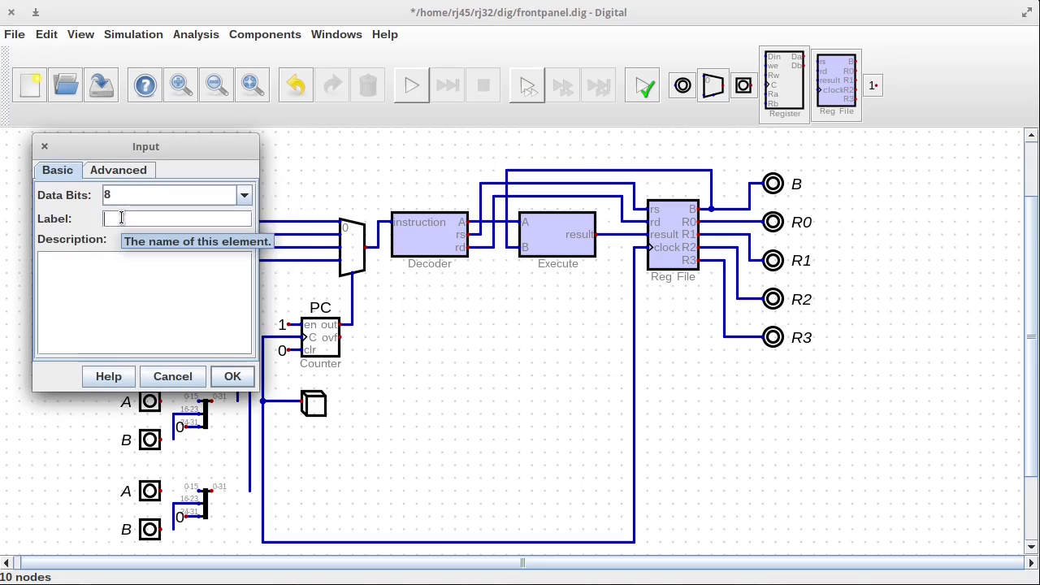
{"action": "left_click", "coordinate": [122, 170]}
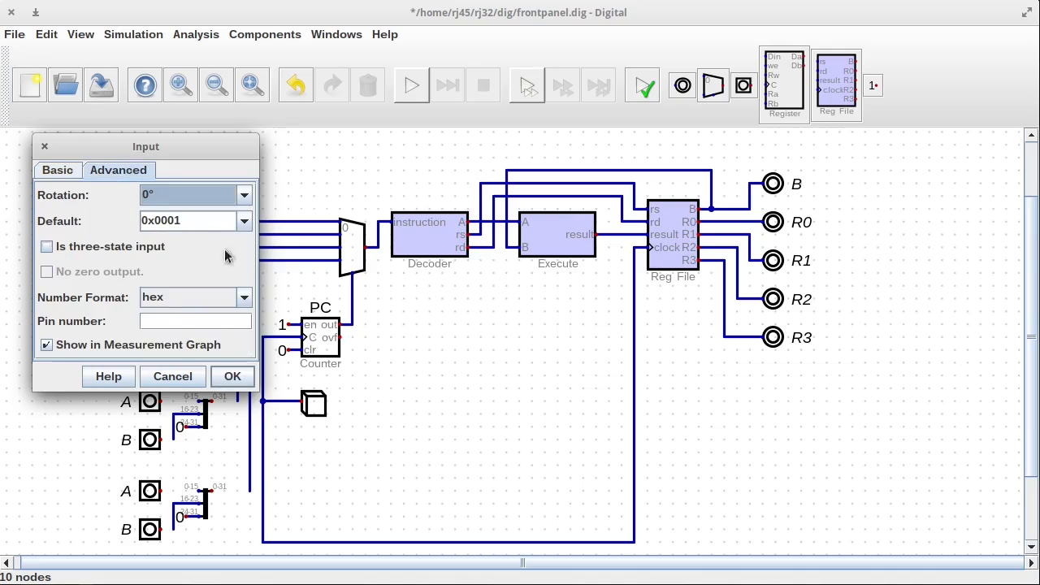
{"action": "left_click", "coordinate": [232, 376]}
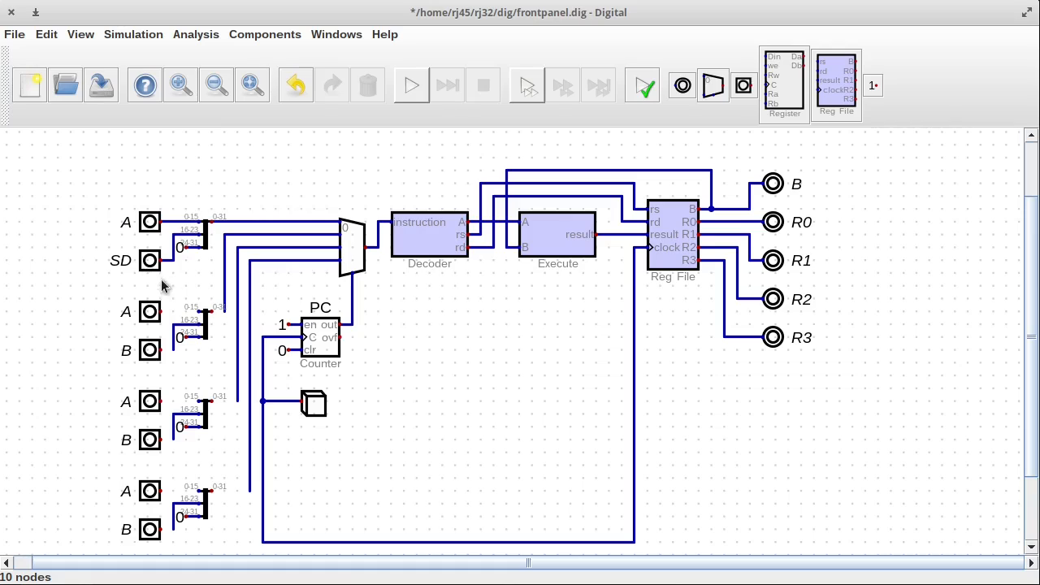
Delete the remaining B inputs of the second, third and fourth instructions.
{"action": "left_click_drag", "start_coordinate": [102, 326], "coordinate": [162, 372]}
{"action": "key", "text": "Delete"}
{"action": "left_click_drag", "start_coordinate": [121, 426], "coordinate": [167, 452]}
{"action": "key", "text": "Delete"}
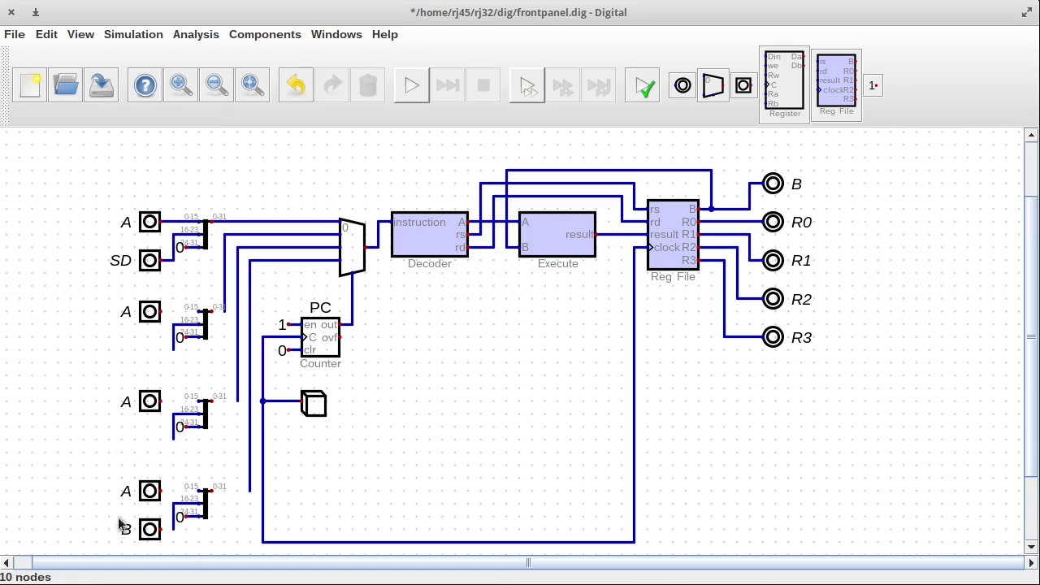
{"action": "left_click_drag", "start_coordinate": [119, 518], "coordinate": [167, 545]}
{"action": "key", "text": "Delete"}
Place copies of the first SD input at the second, third and fourth instructions' splitter wires.
{"action": "left_click", "coordinate": [153, 264]}
{"action": "key", "text": "ctrl+d"}
{"action": "left_click", "coordinate": [164, 360]}
{"action": "key", "text": "ctrl+d"}
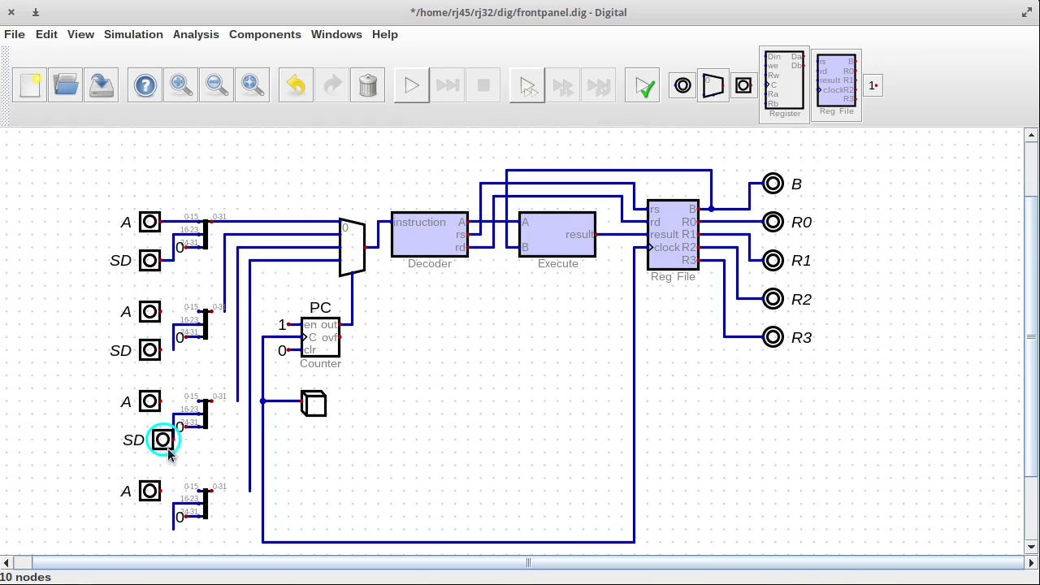
{"action": "left_click", "coordinate": [163, 450]}
{"action": "key", "text": "ctrl+d"}
{"action": "left_click", "coordinate": [163, 539]}
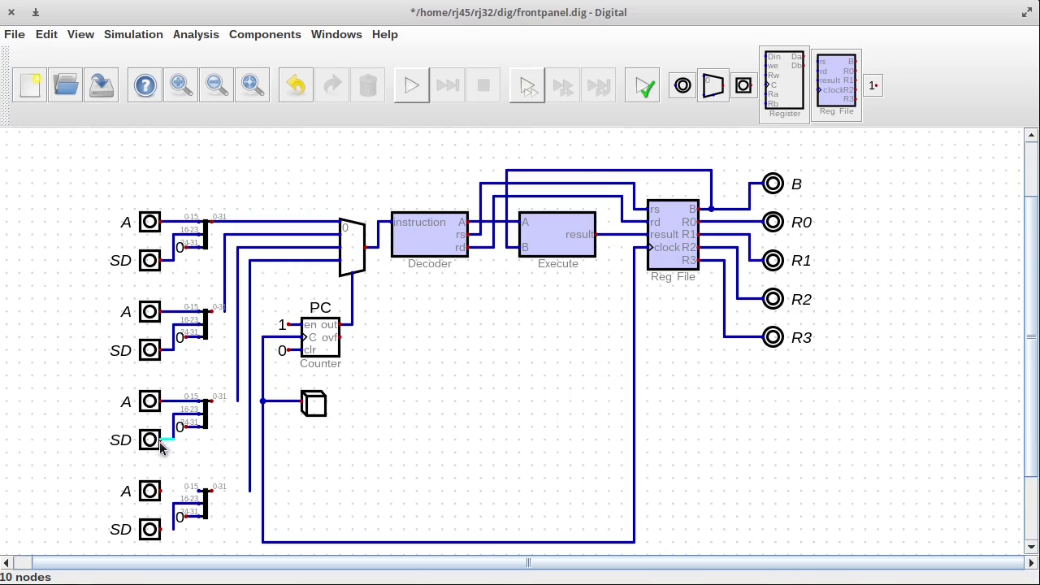
Wire the 0-31 outputs of the fourth, third and second splitters to their multiplexer input wires.
{"action": "left_click", "coordinate": [212, 490]}
{"action": "left_click", "coordinate": [250, 491]}
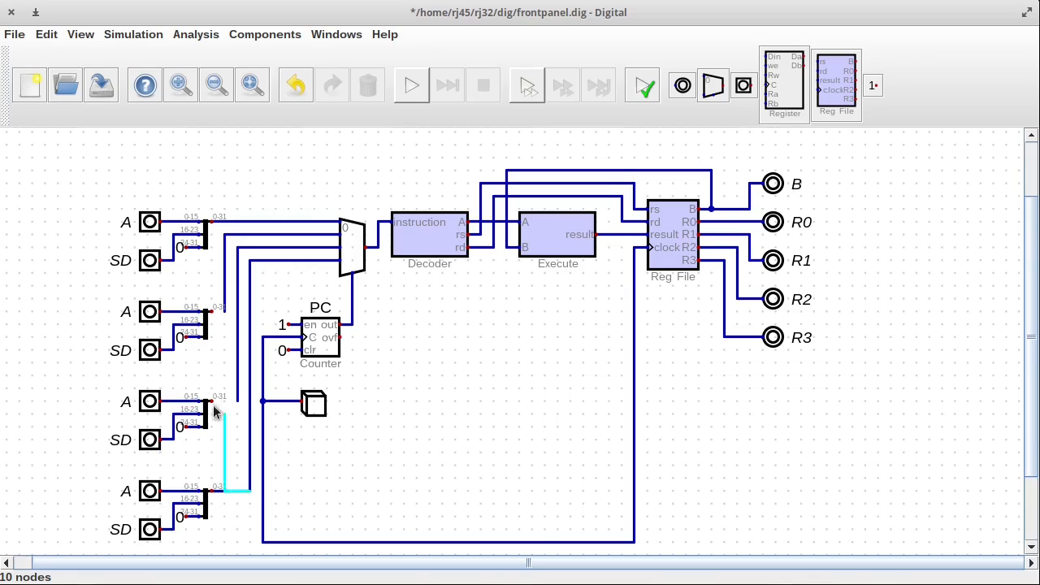
{"action": "key", "text": "Escape"}
{"action": "left_click", "coordinate": [212, 402]}
{"action": "left_click", "coordinate": [237, 401]}
{"action": "key", "text": "Escape"}
{"action": "left_click", "coordinate": [213, 312]}
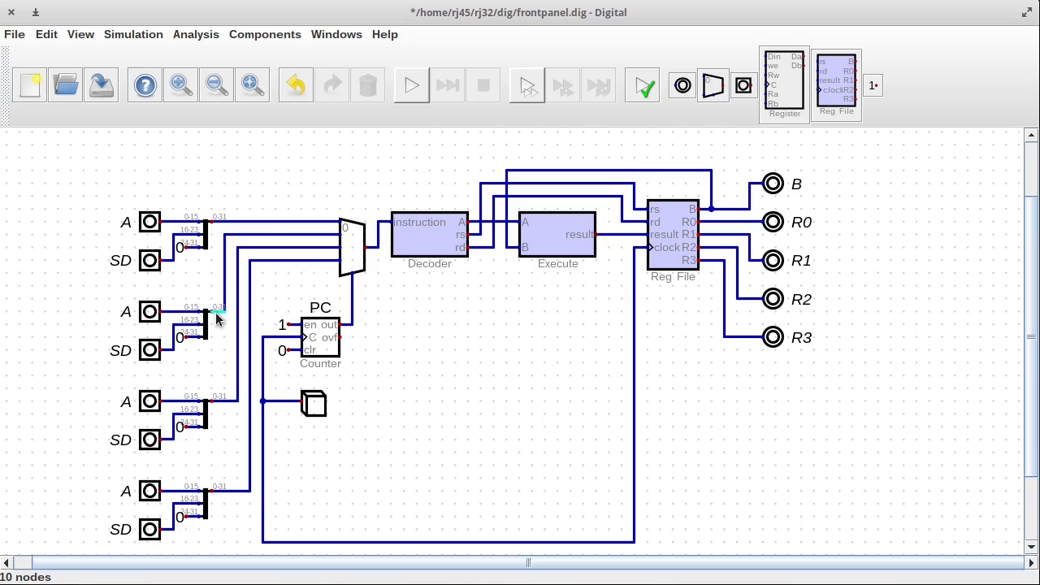
Set the default of the second instruction's SD input to 0x12 and the third's to 0x23.
{"action": "right_click", "coordinate": [151, 351]}
{"action": "left_click", "coordinate": [223, 468]}
{"action": "right_click", "coordinate": [152, 443]}
{"action": "left_click", "coordinate": [119, 347]}
{"action": "left_click", "coordinate": [163, 397]}
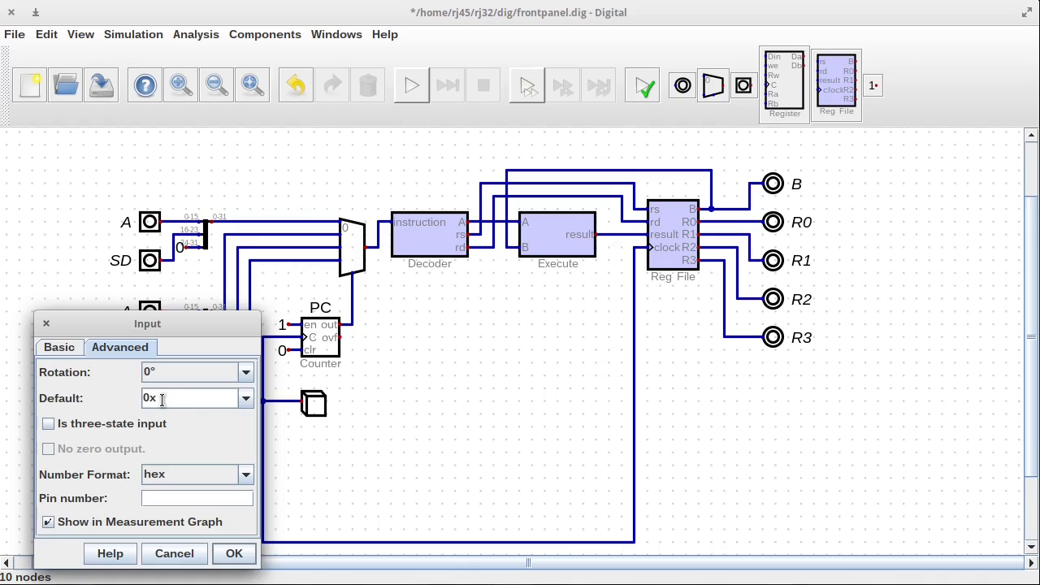
{"action": "left_click", "coordinate": [233, 554]}
Set the default of the fourth instruction's SD input to 0x30 and start the simulation.
{"action": "right_click", "coordinate": [151, 530]}
{"action": "left_click", "coordinate": [116, 445]}
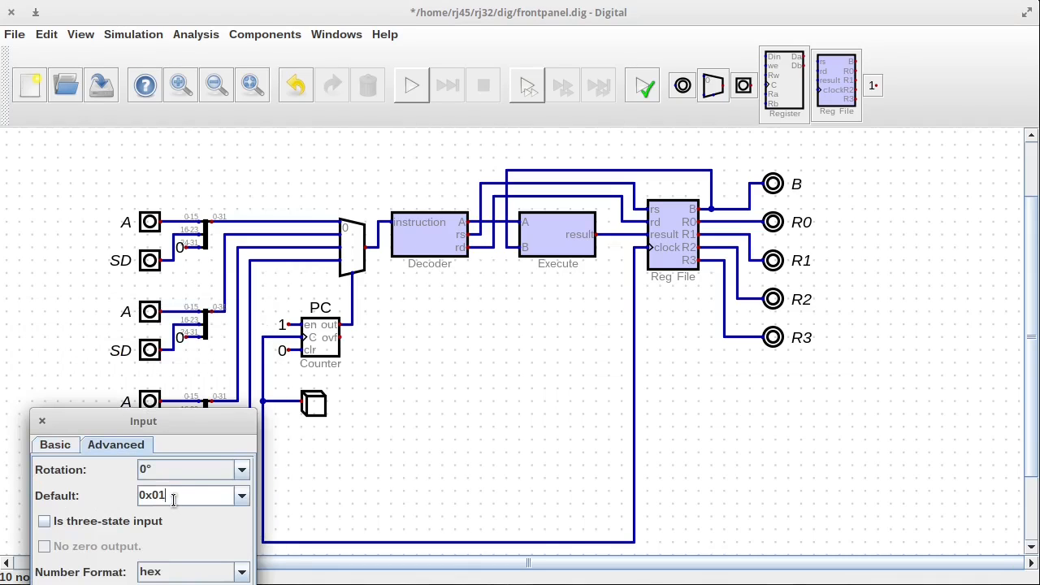
{"action": "left_click", "coordinate": [173, 496]}
{"action": "key", "text": "BackSpace"}
{"action": "key", "text": "BackSpace"}
{"action": "left_click_drag", "start_coordinate": [168, 422], "coordinate": [207, 274]}
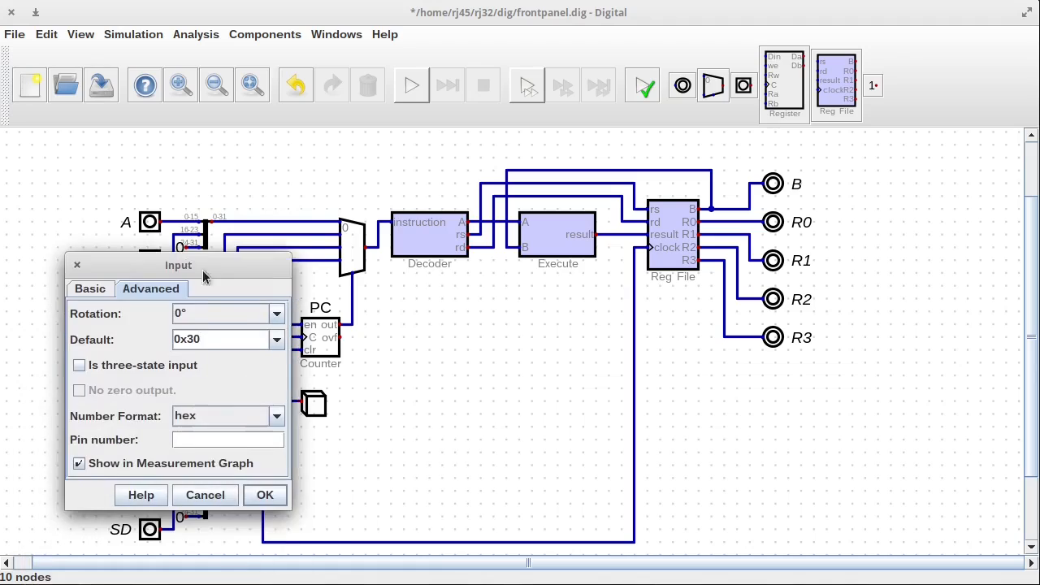
{"action": "left_click", "coordinate": [260, 494]}
{"action": "left_click", "coordinate": [408, 92]}
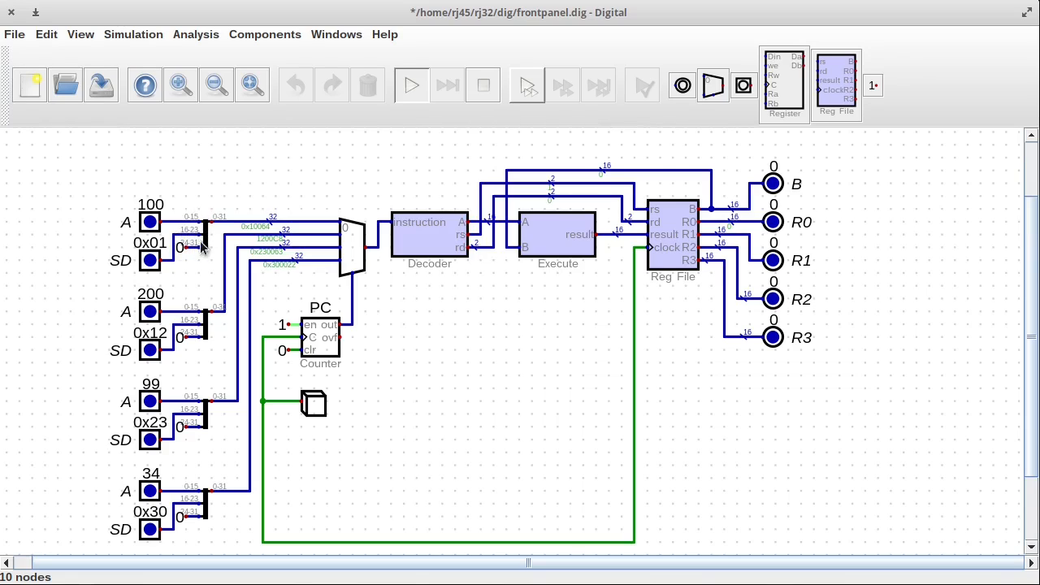
Open the Decoder circuit, check its splitter's input and output splitting, and close the circuit.
{"action": "key", "text": "Escape"}
{"action": "right_click", "coordinate": [435, 235]}
{"action": "left_click", "coordinate": [462, 269]}
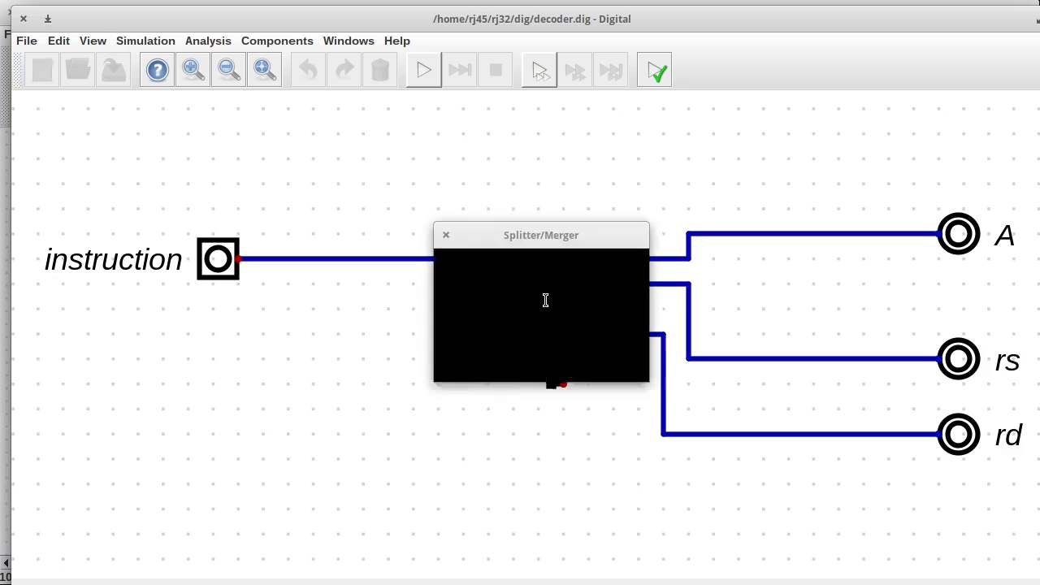
{"action": "right_click", "coordinate": [549, 302]}
{"action": "left_click_drag", "start_coordinate": [560, 323], "coordinate": [591, 325]}
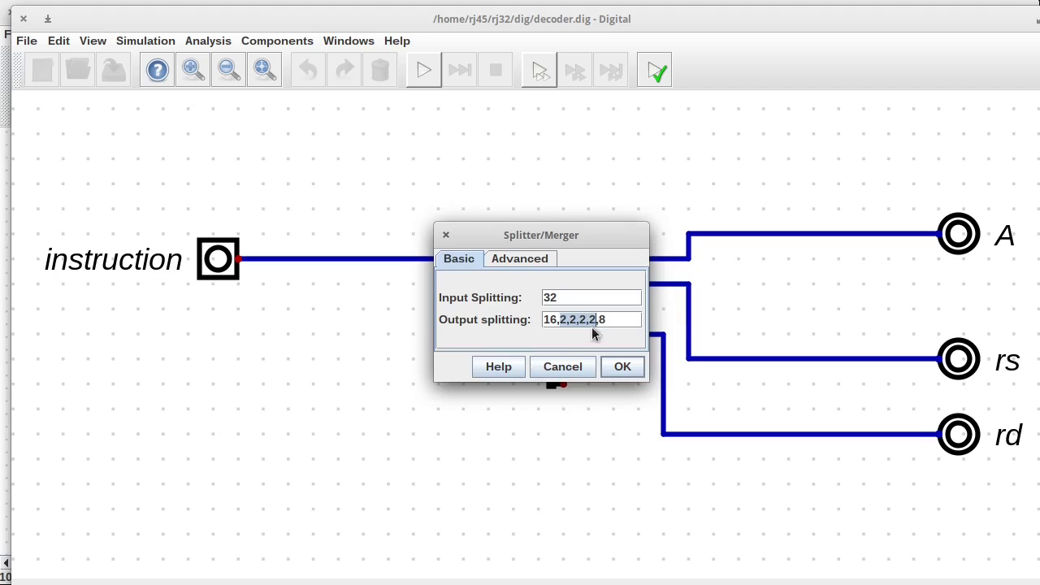
{"action": "left_click", "coordinate": [616, 366]}
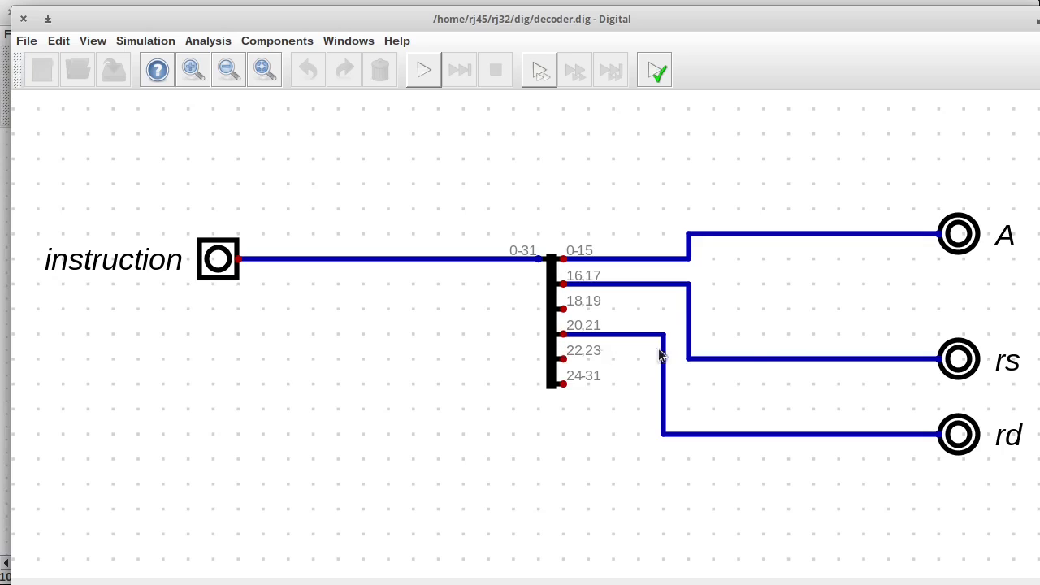
{"action": "left_click", "coordinate": [23, 19]}
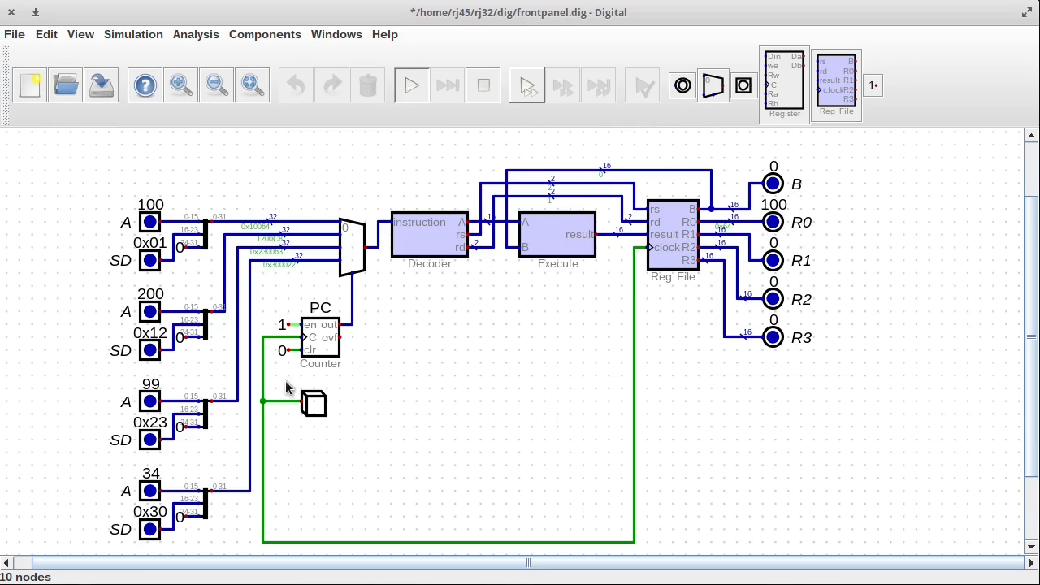
Stop the simulation and, in the Decoder circuit, rewire rs to splitter output 20,21 and rd to output 16,17.
{"action": "scroll", "coordinate": [557, 210], "scroll_direction": "up", "scroll_amount": 2}
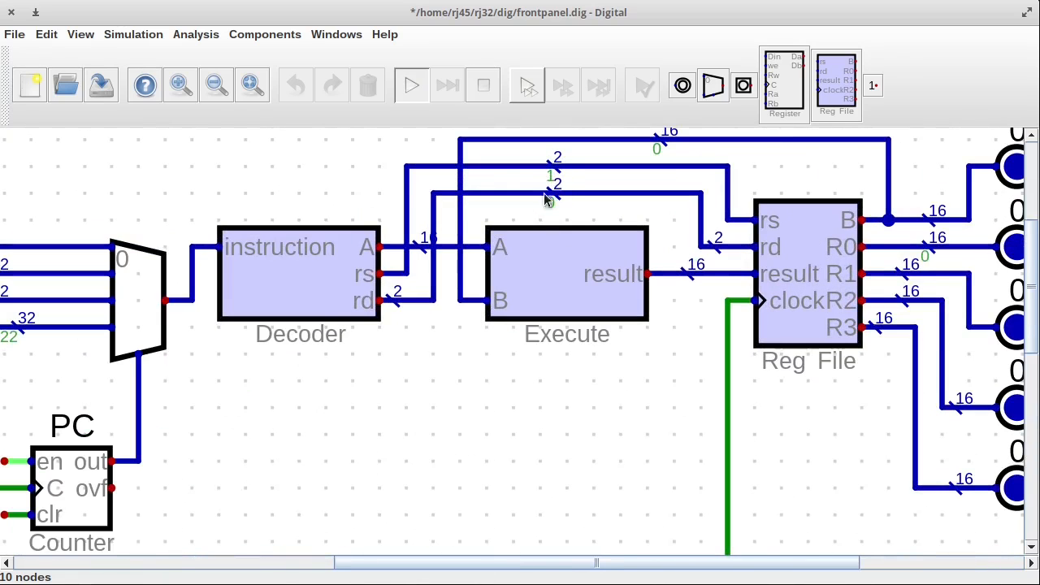
{"action": "scroll", "coordinate": [560, 178], "scroll_direction": "down", "scroll_amount": 3}
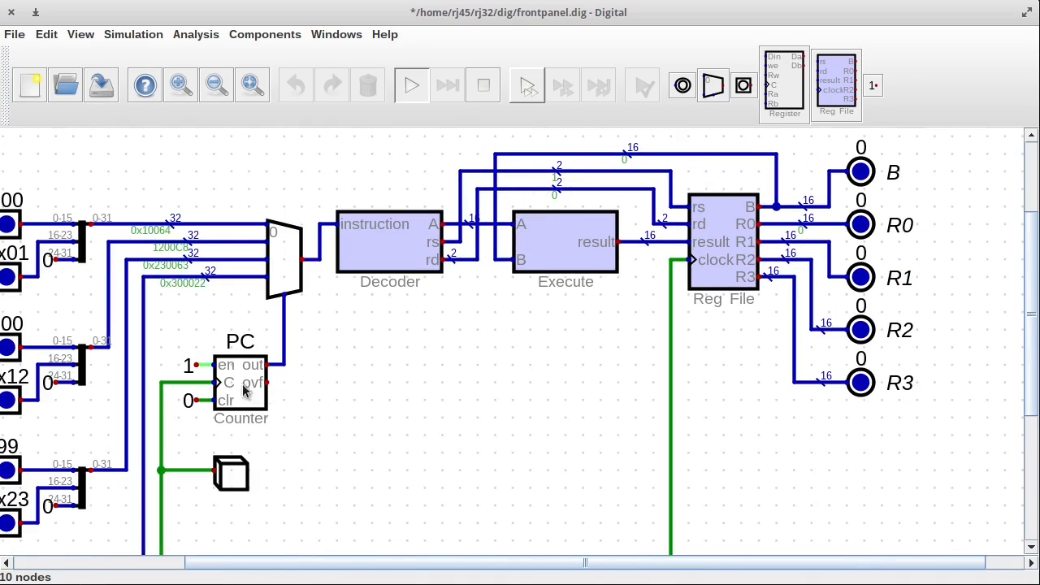
{"action": "scroll", "coordinate": [273, 376], "scroll_direction": "down", "scroll_amount": 2}
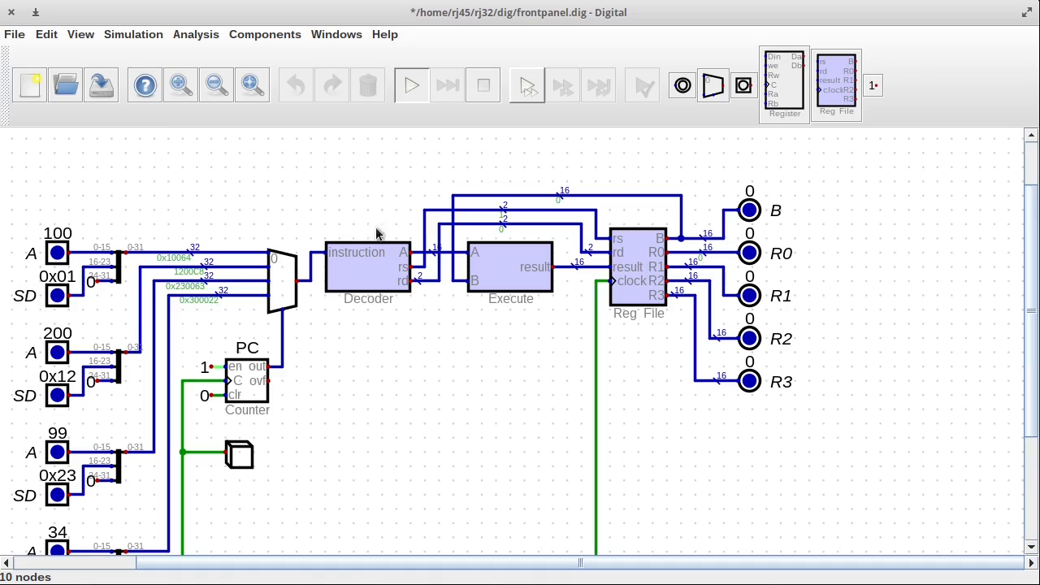
{"action": "left_click", "coordinate": [484, 86]}
{"action": "right_click", "coordinate": [376, 281]}
{"action": "left_click", "coordinate": [398, 308]}
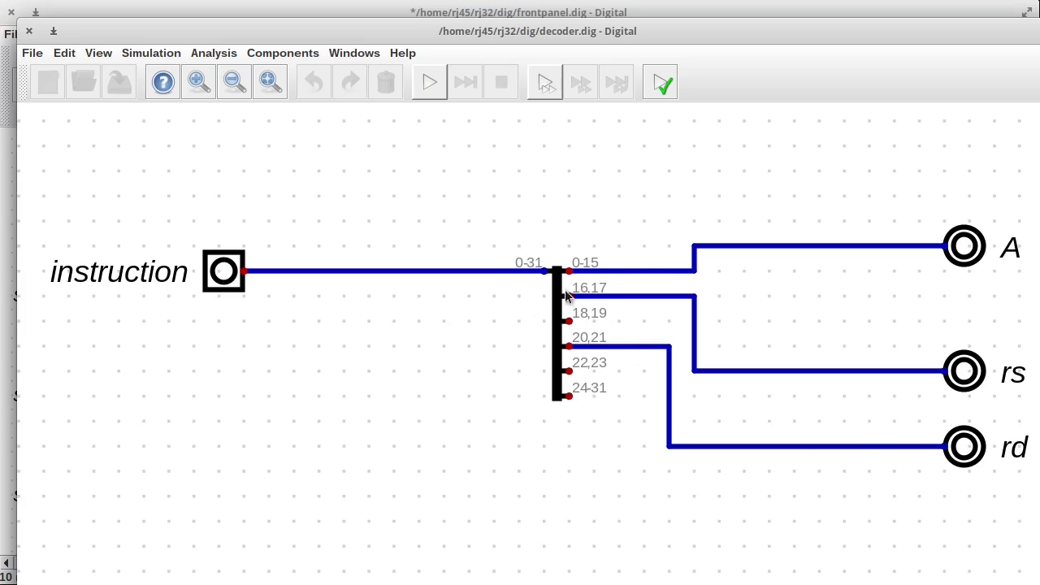
{"action": "left_click_drag", "start_coordinate": [578, 286], "coordinate": [729, 323]}
{"action": "left_click_drag", "start_coordinate": [640, 303], "coordinate": [647, 392]}
{"action": "left_click_drag", "start_coordinate": [543, 327], "coordinate": [664, 360]}
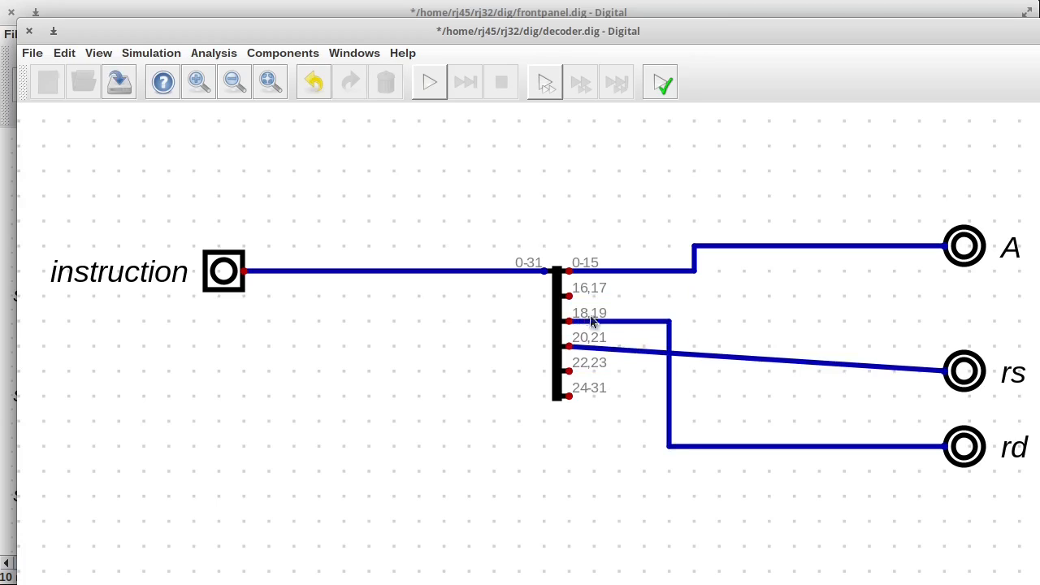
{"action": "left_click_drag", "start_coordinate": [552, 301], "coordinate": [693, 338]}
{"action": "left_click_drag", "start_coordinate": [619, 321], "coordinate": [621, 297]}
Move the rs output up in line with the splitter's 20,21 output, then save and close the Decoder circuit.
{"action": "left_click_drag", "start_coordinate": [962, 399], "coordinate": [959, 357]}
{"action": "left_click", "coordinate": [928, 372]}
{"action": "left_click", "coordinate": [118, 82]}
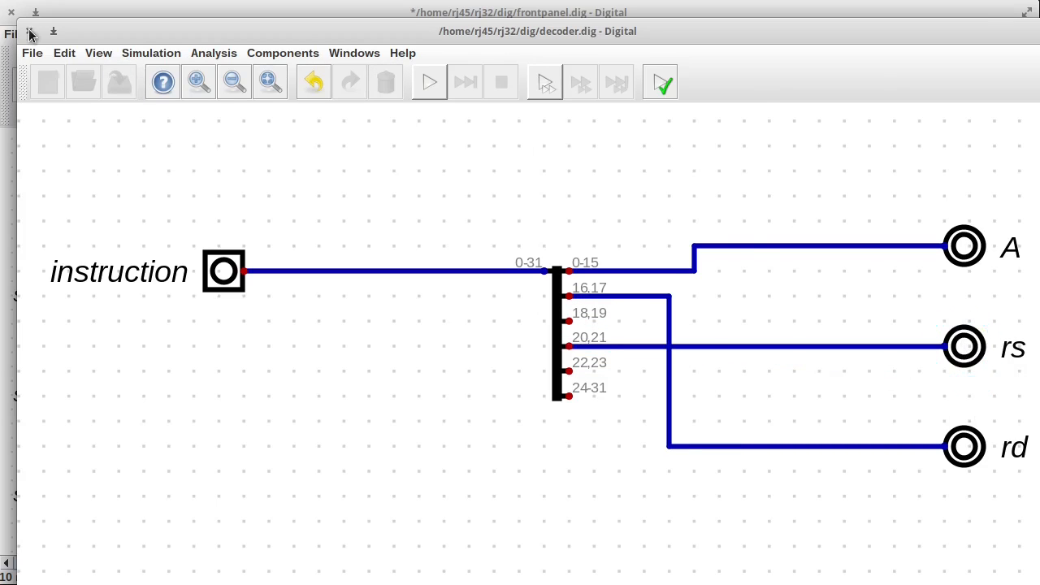
{"action": "left_click", "coordinate": [29, 31]}
Start the front-panel simulation and pulse the clock to execute the four instructions once.
{"action": "left_click", "coordinate": [411, 89]}
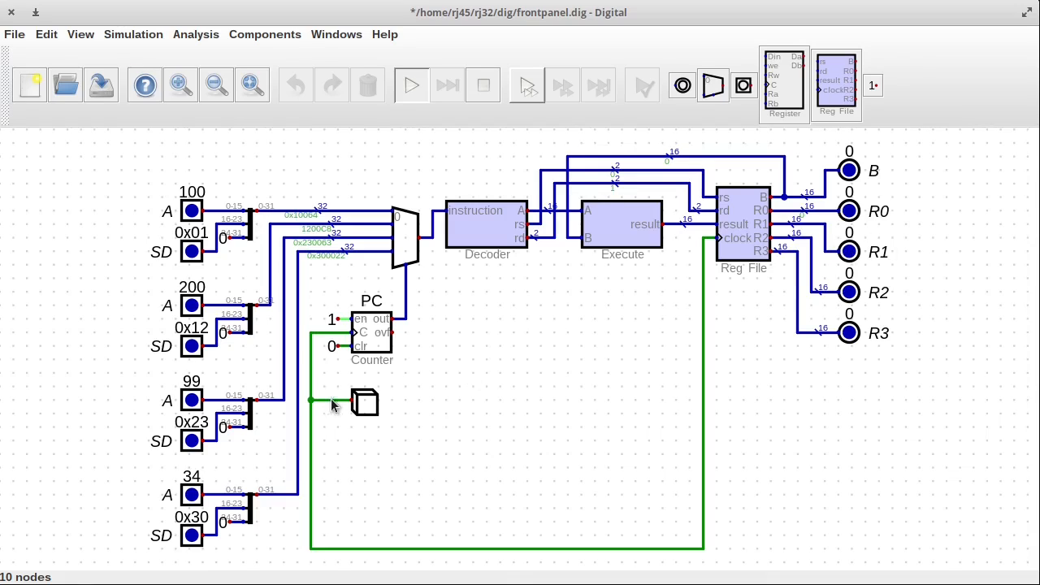
{"action": "left_click", "coordinate": [366, 405]}
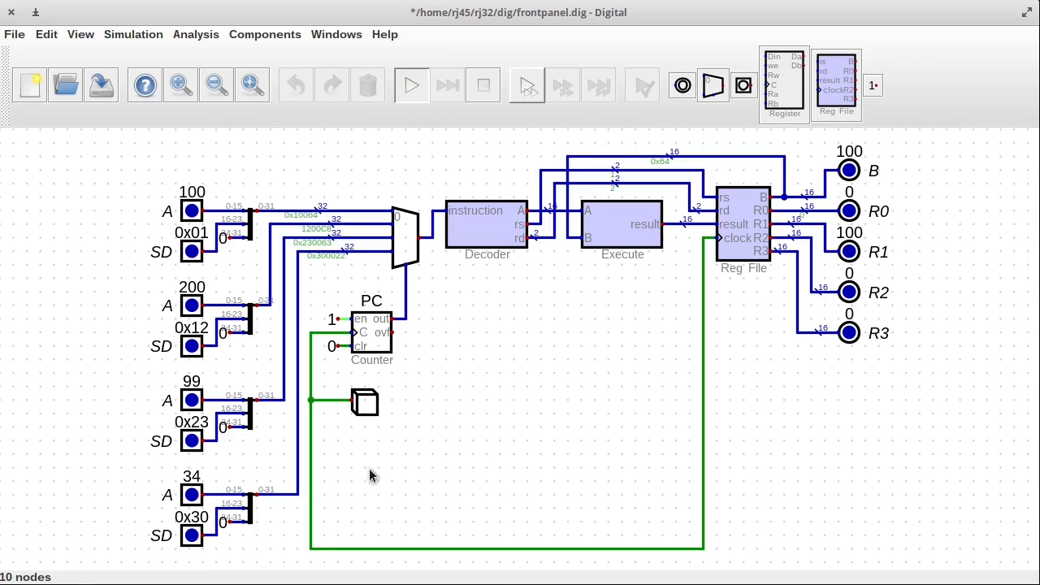
{"action": "left_click", "coordinate": [363, 401]}
{"action": "left_click", "coordinate": [364, 402]}
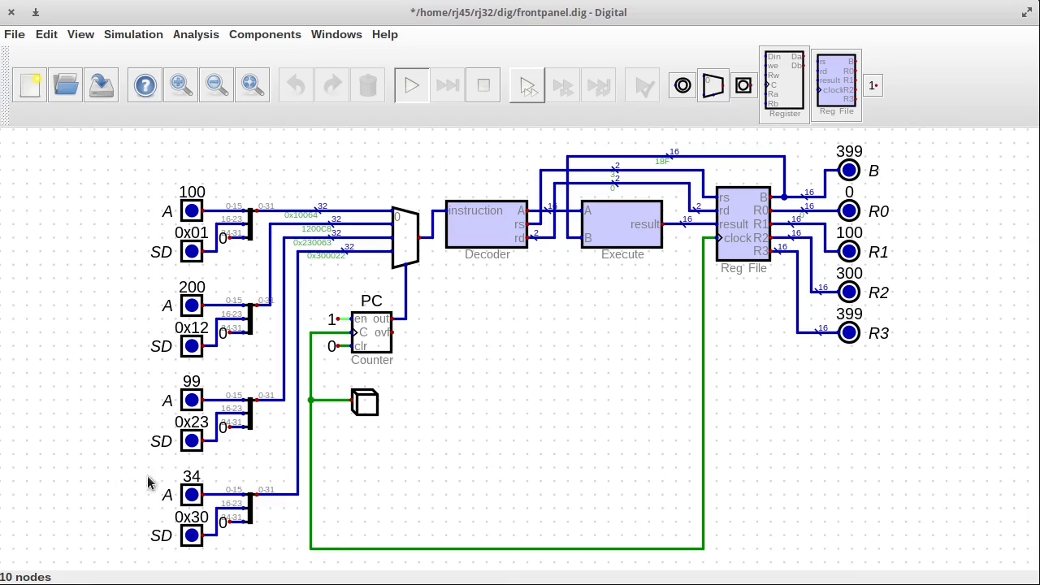
{"action": "double_click", "coordinate": [364, 403]}
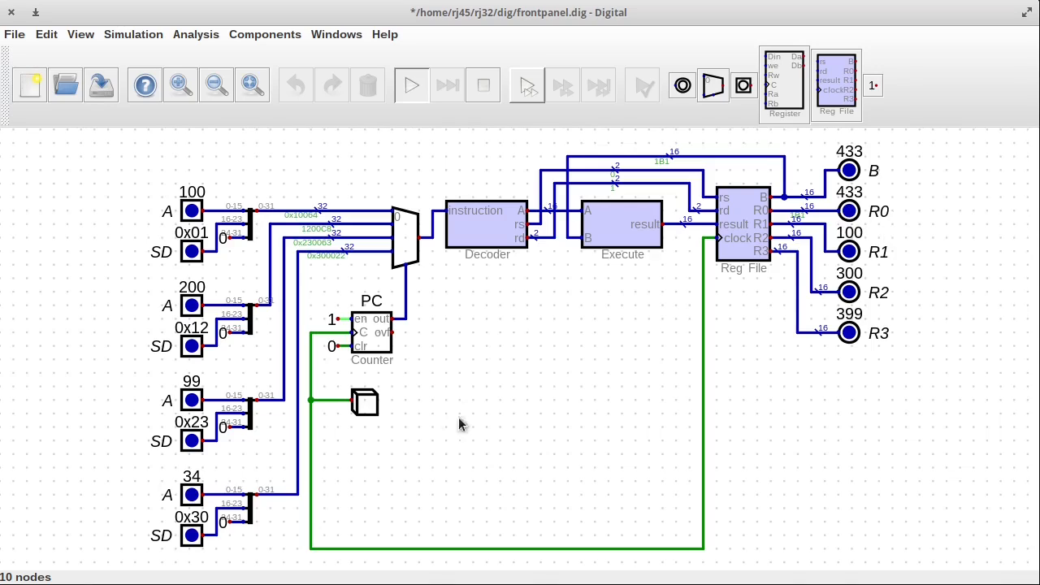
Keep pulsing the clock to run the four-instruction program in a loop and watch the register outputs.
{"action": "double_click", "coordinate": [364, 404]}
{"action": "double_click", "coordinate": [365, 404]}
{"action": "double_click", "coordinate": [365, 405]}
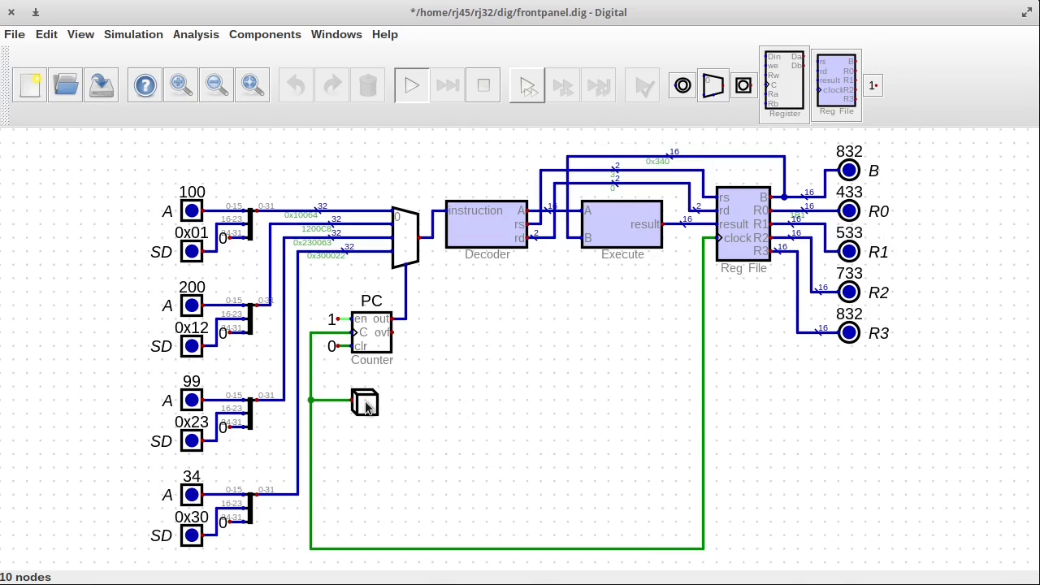
{"action": "double_click", "coordinate": [366, 406]}
{"action": "double_click", "coordinate": [366, 406]}
{"action": "double_click", "coordinate": [366, 406]}
{"action": "double_click", "coordinate": [366, 406]}
{"action": "double_click", "coordinate": [366, 406]}
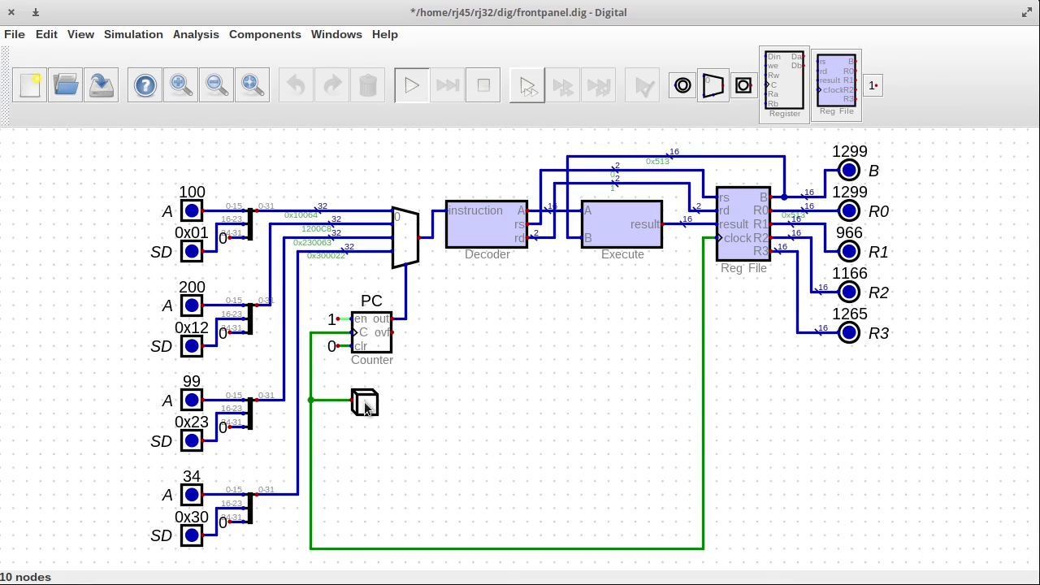
{"action": "double_click", "coordinate": [365, 406]}
{"action": "double_click", "coordinate": [365, 407]}
{"action": "double_click", "coordinate": [365, 406]}
{"action": "double_click", "coordinate": [365, 407]}
{"action": "double_click", "coordinate": [366, 406]}
{"action": "double_click", "coordinate": [366, 406]}
{"action": "double_click", "coordinate": [366, 406]}
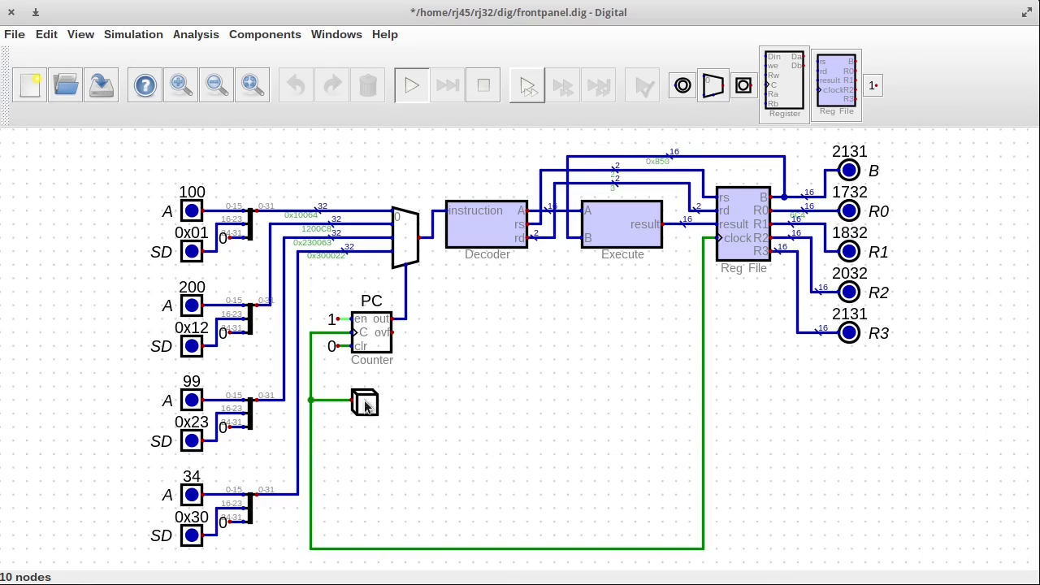
{"action": "triple_click", "coordinate": [366, 407]}
{"action": "triple_click", "coordinate": [366, 406]}
{"action": "triple_click", "coordinate": [366, 406]}
{"action": "triple_click", "coordinate": [365, 407]}
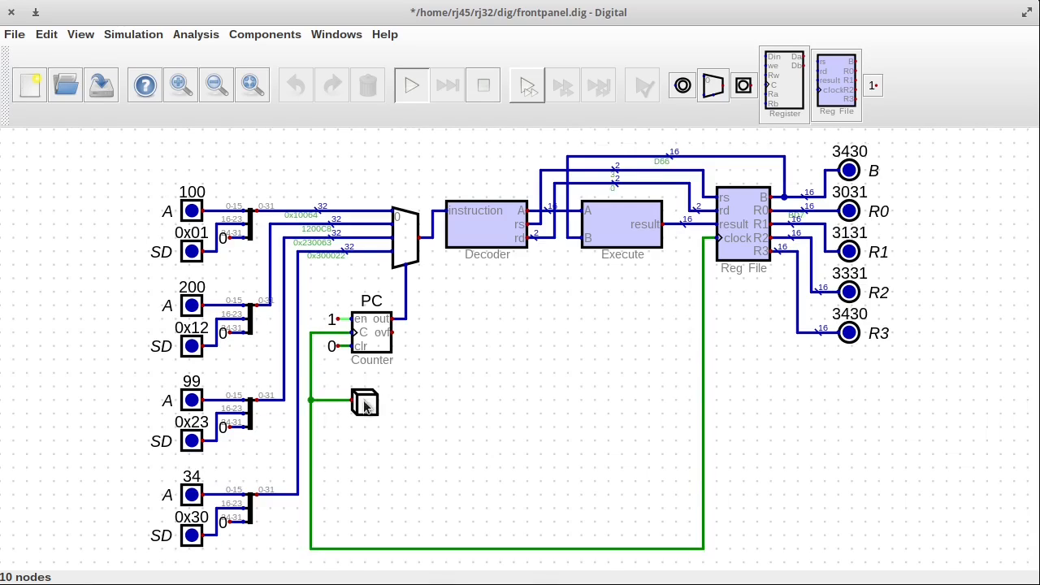
{"action": "triple_click", "coordinate": [365, 407]}
{"action": "triple_click", "coordinate": [365, 406]}
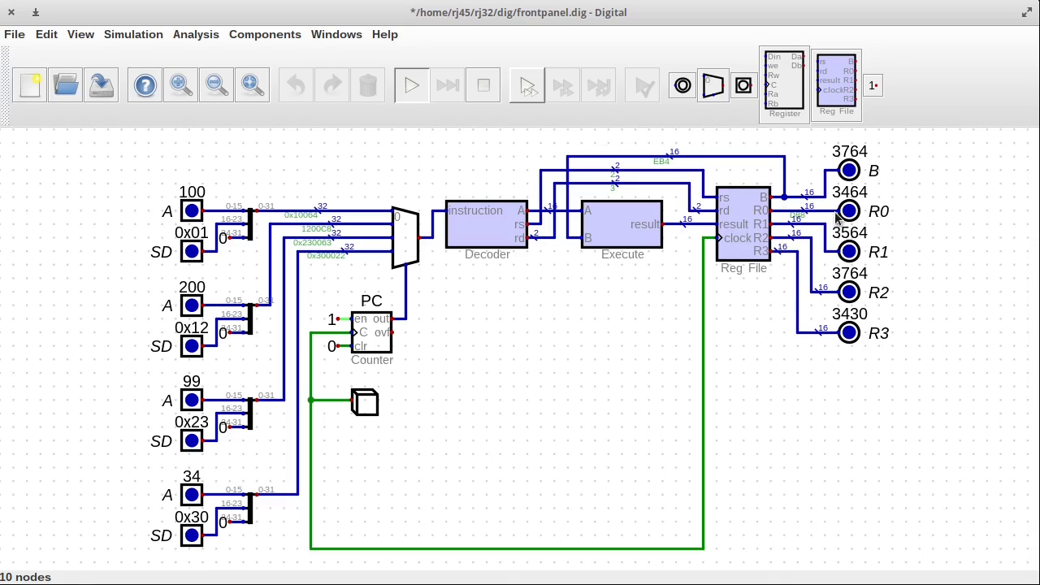
Stop the simulation, open the Reg File circuit to examine its register and multiplexer wiring, and close it.
{"action": "left_click", "coordinate": [483, 87]}
{"action": "right_click", "coordinate": [748, 214]}
{"action": "left_click", "coordinate": [774, 251]}
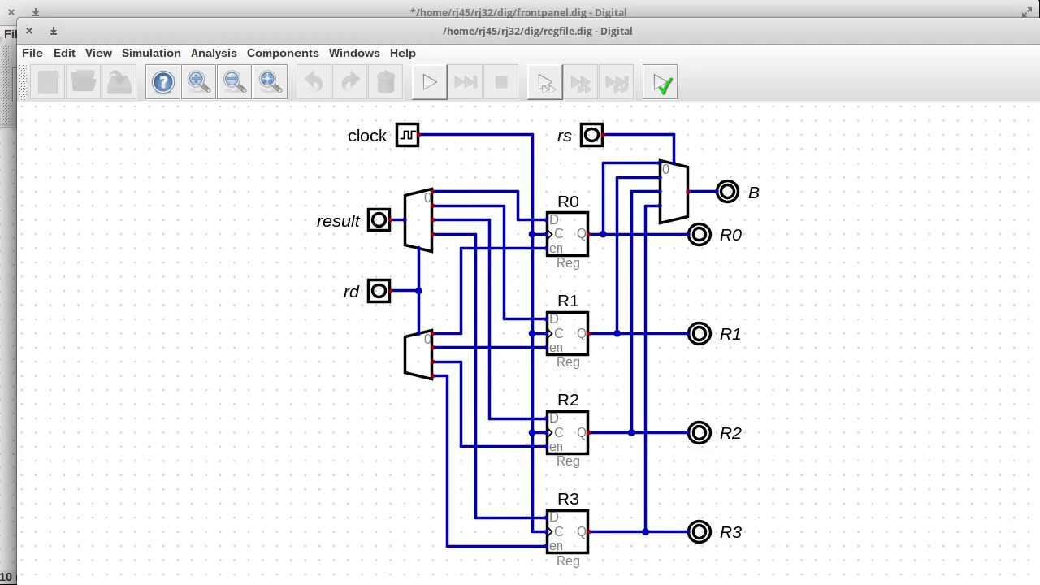
{"action": "left_click", "coordinate": [29, 31]}
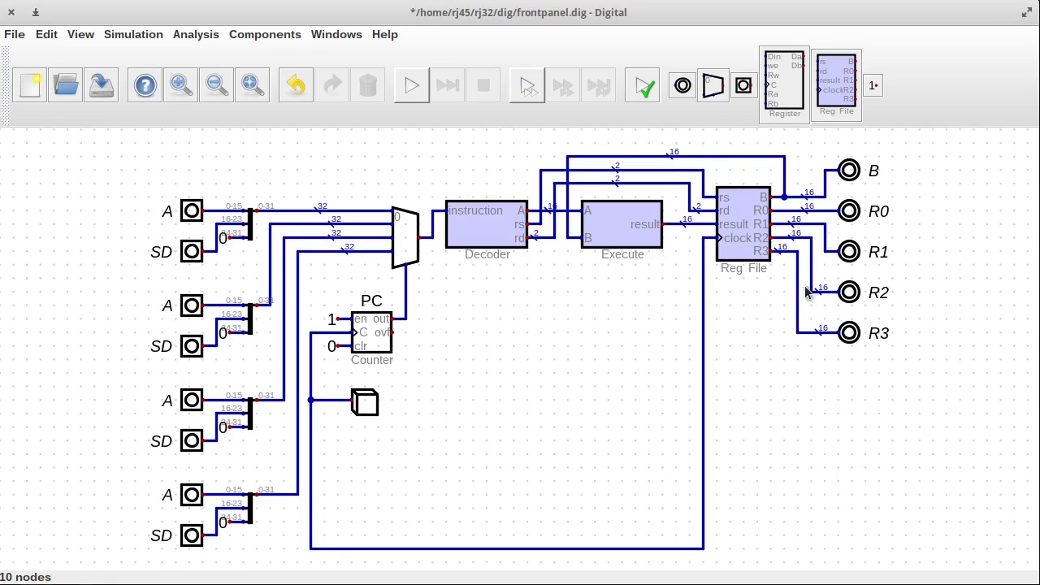